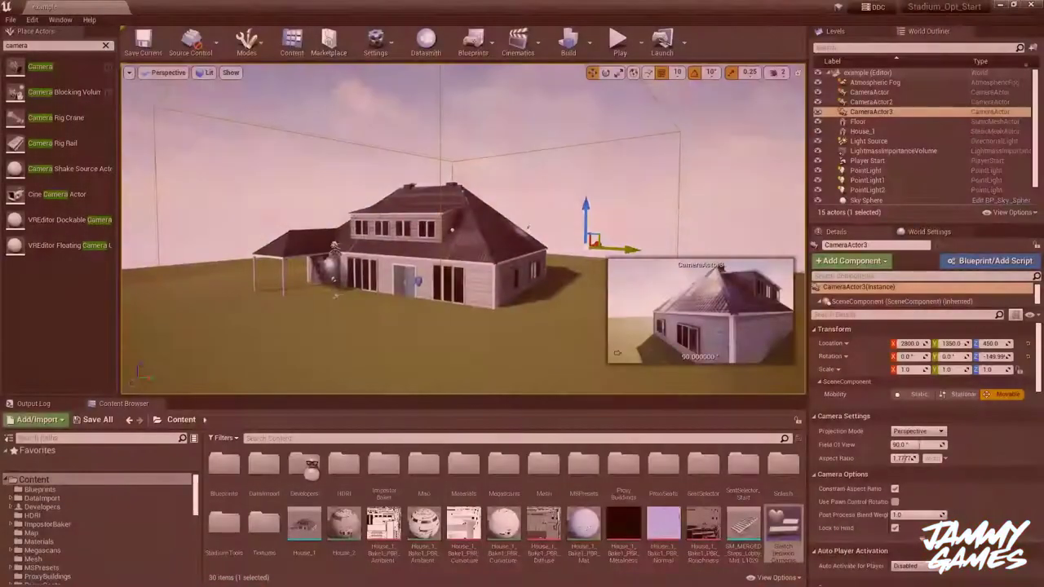
Step: Preview the house level full-screen in Game View and frame the house in the viewport
key("F11")
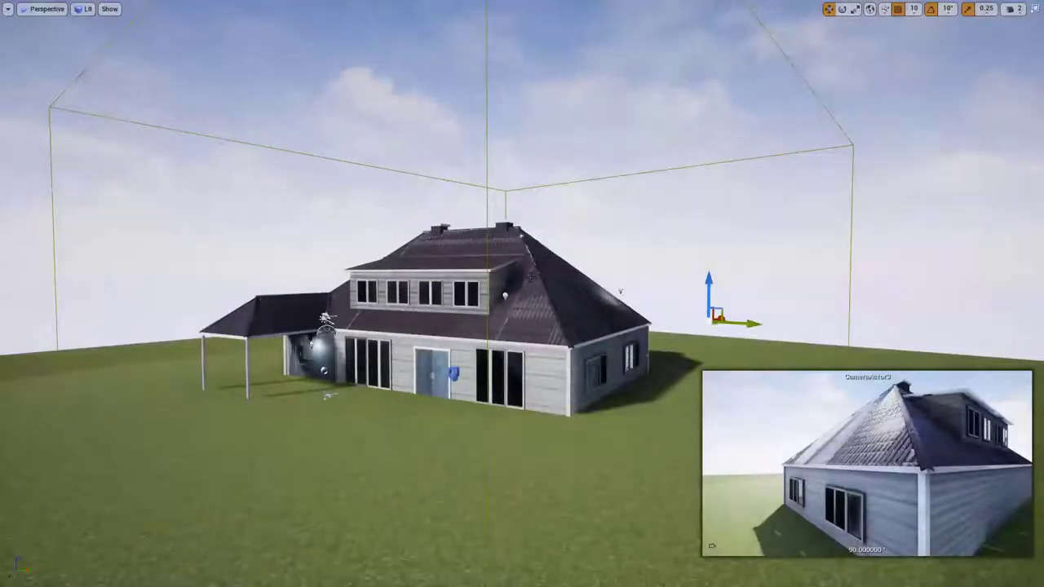
key("g")
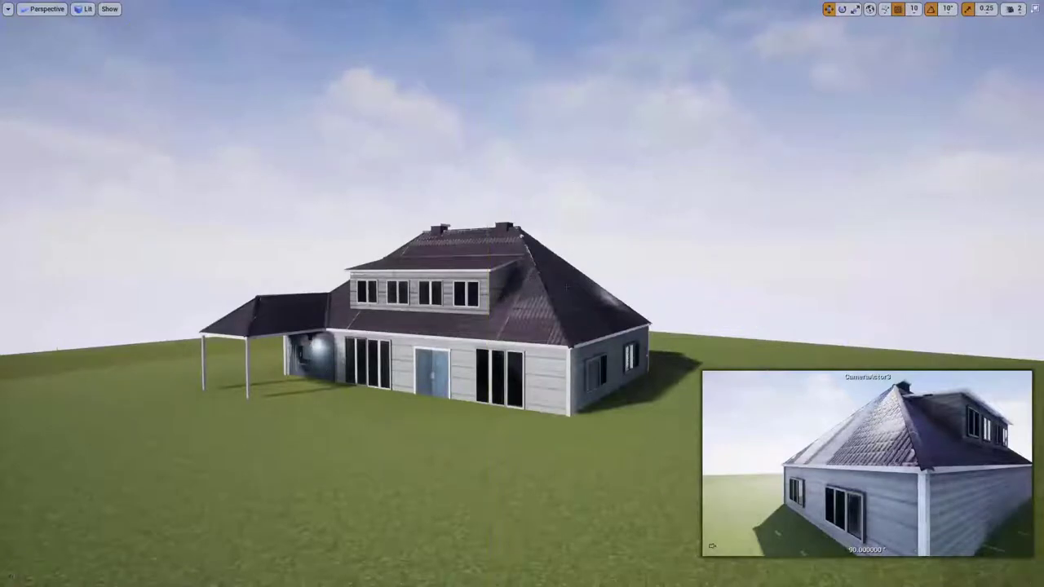
left_click(652, 298)
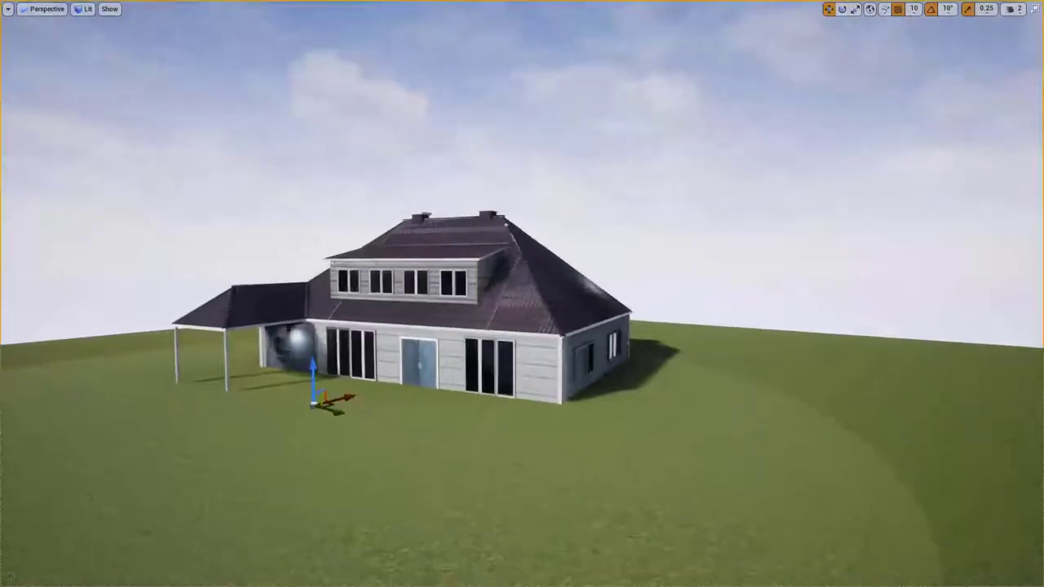
mouse_move(655, 302)
right_mouse_down()
mouse_move(603, 298)
mouse_move(635, 282)
mouse_move(665, 294)
right_mouse_up()
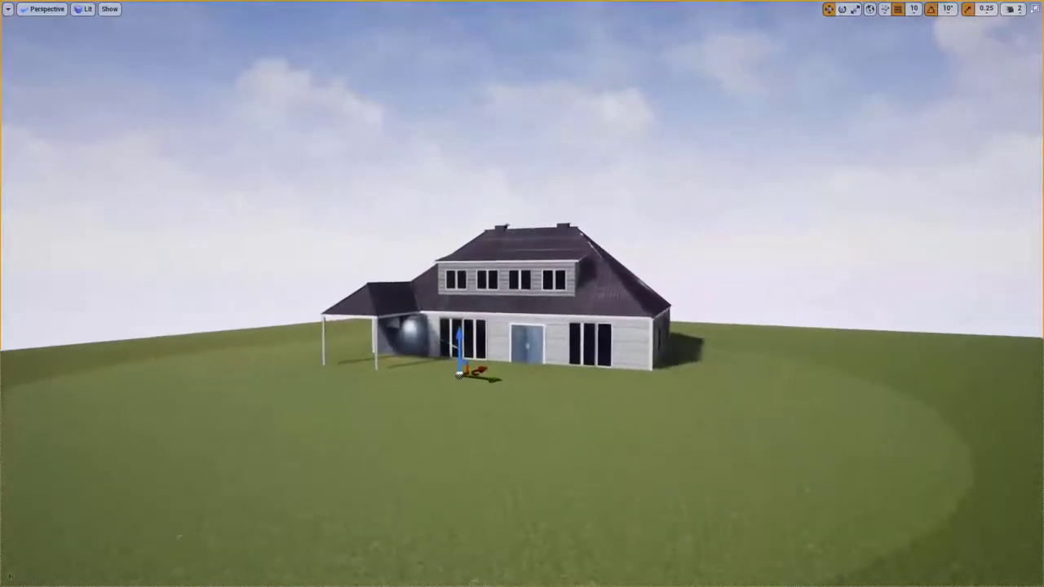
right_click_drag(454, 290, 457, 290)
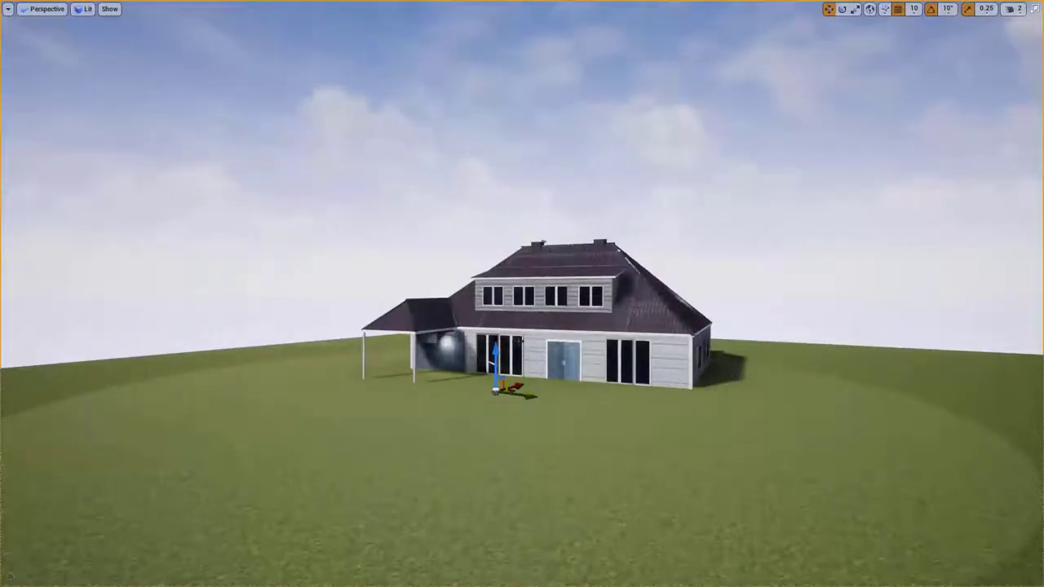
Step: Play the level and use Switch and Return to blend between several camera views
key("alt+p")
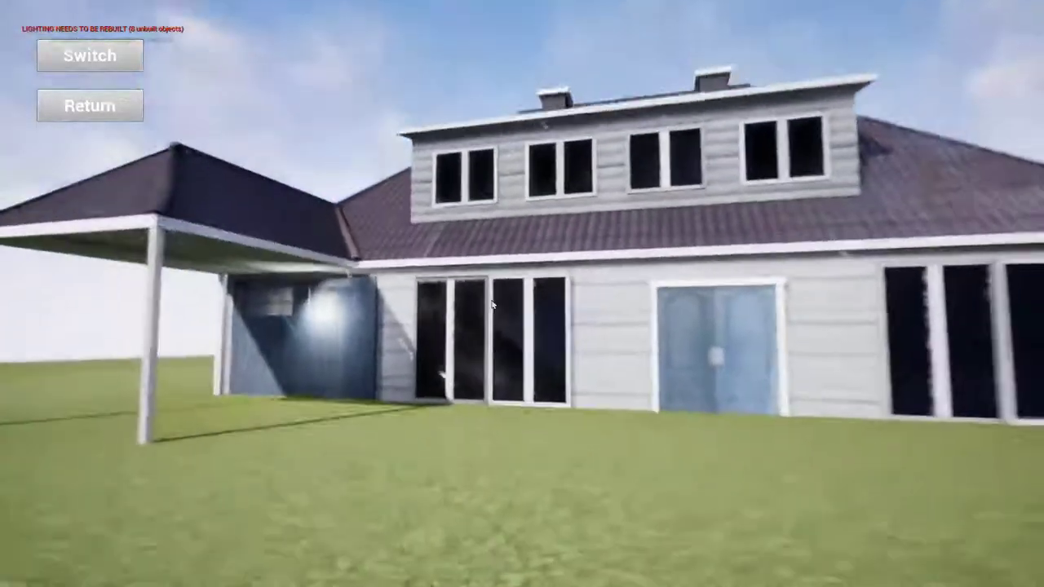
left_click(71, 64)
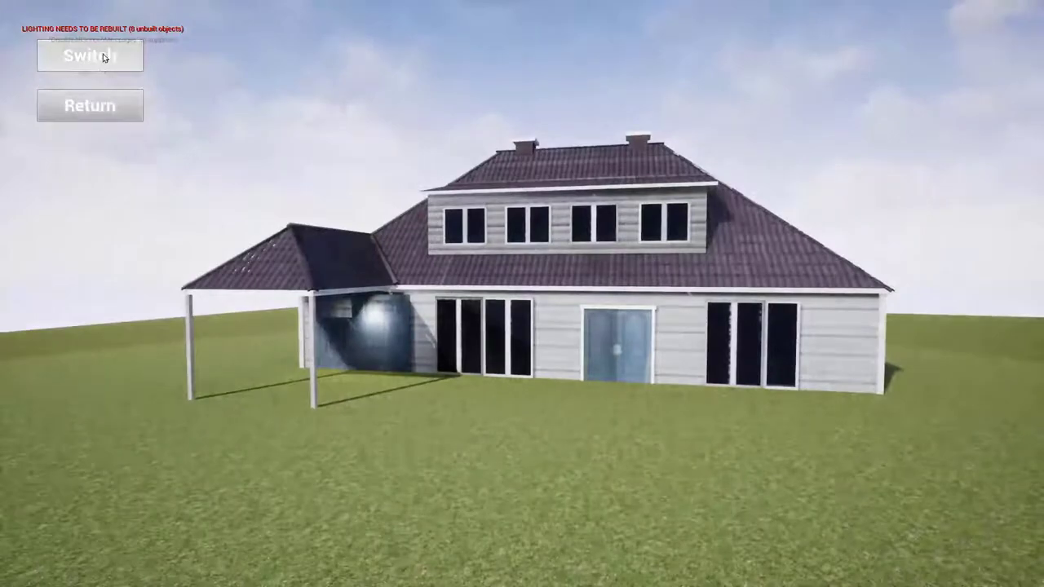
left_click(86, 55)
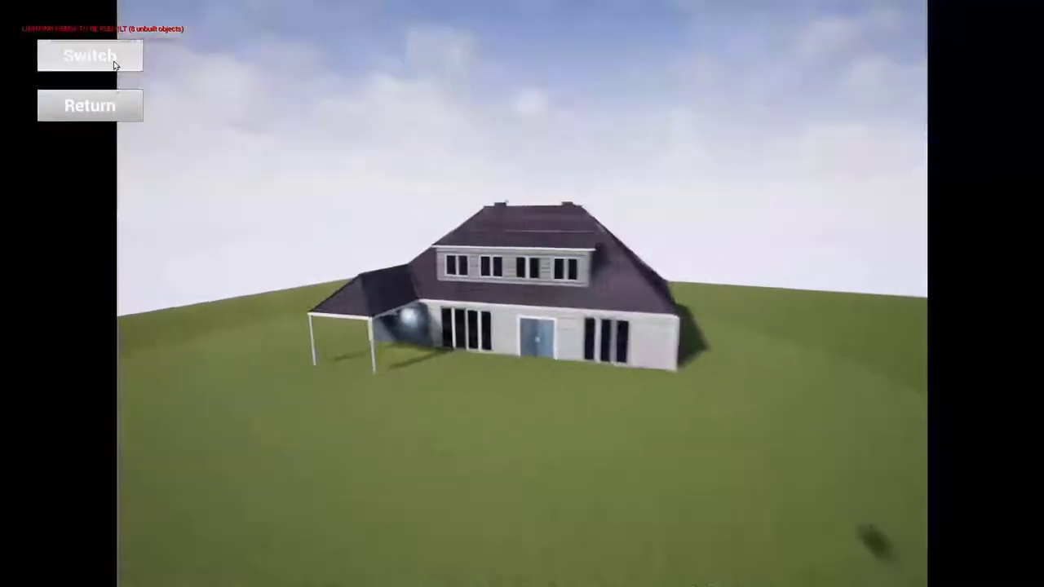
left_click(113, 61)
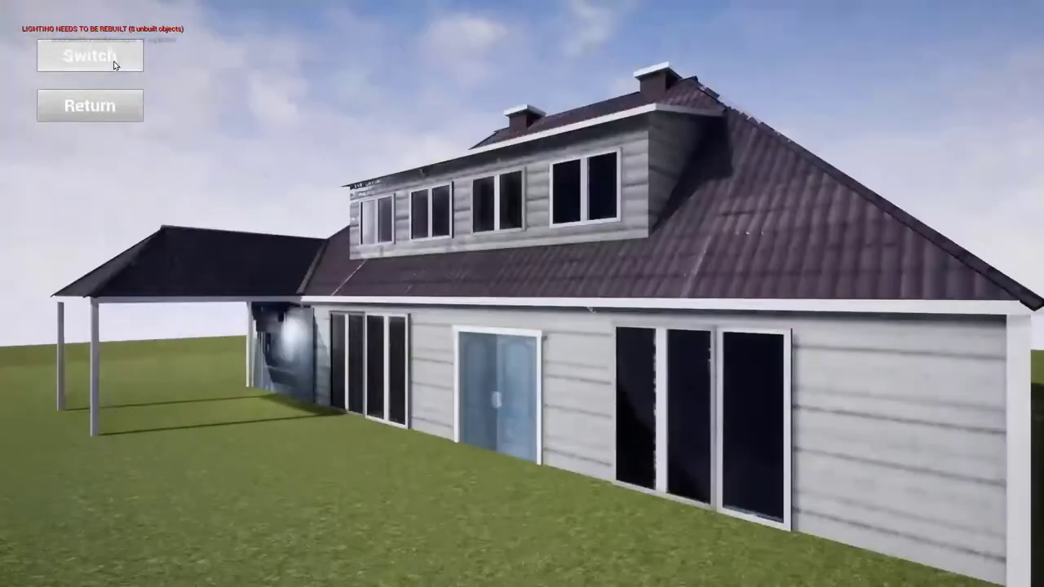
left_click(114, 64)
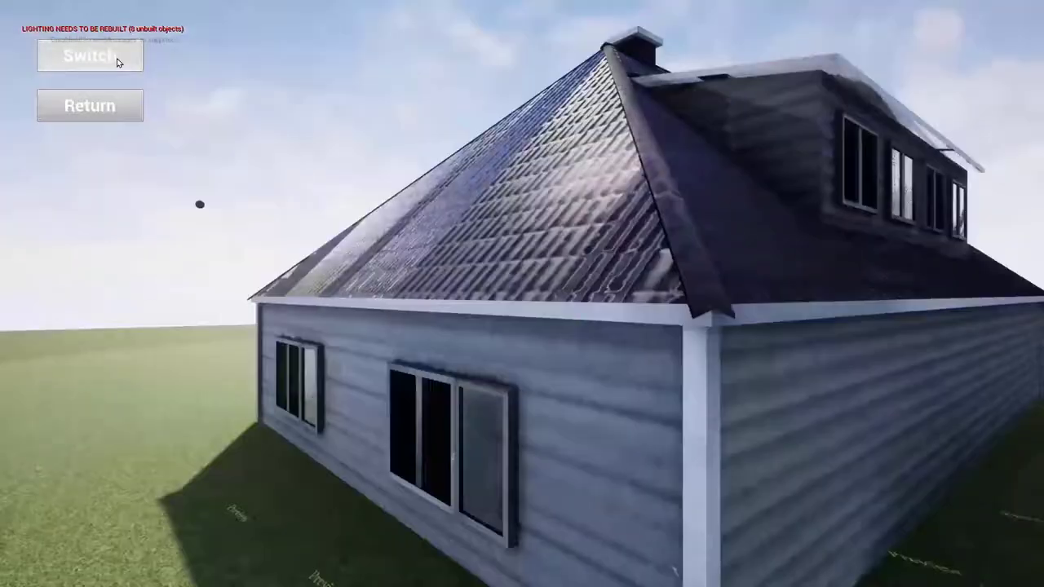
left_click(116, 63)
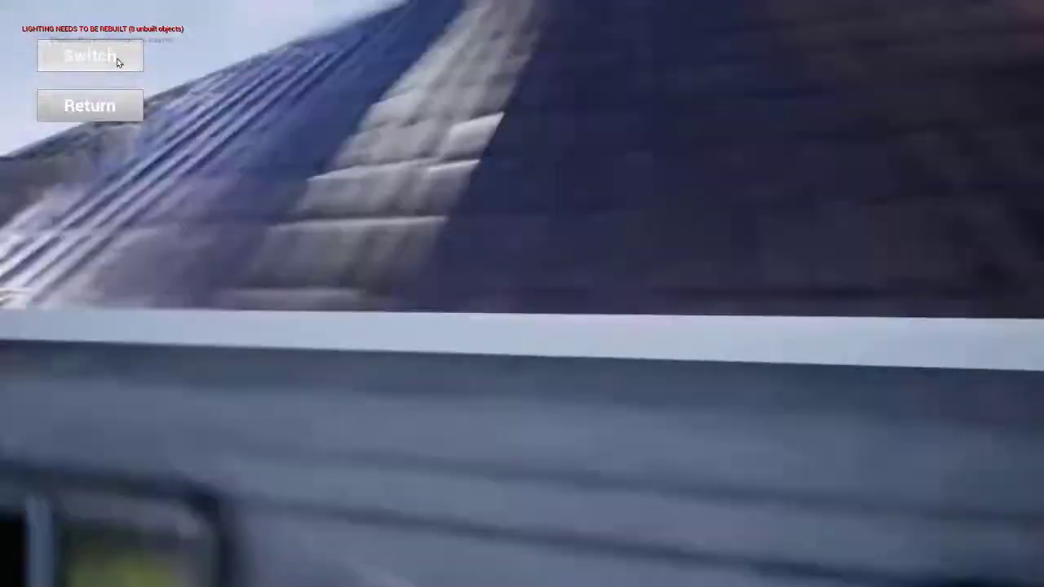
Step: Keep cycling cameras with Switch and Return, then stop the play session
left_click(116, 63)
left_click(116, 62)
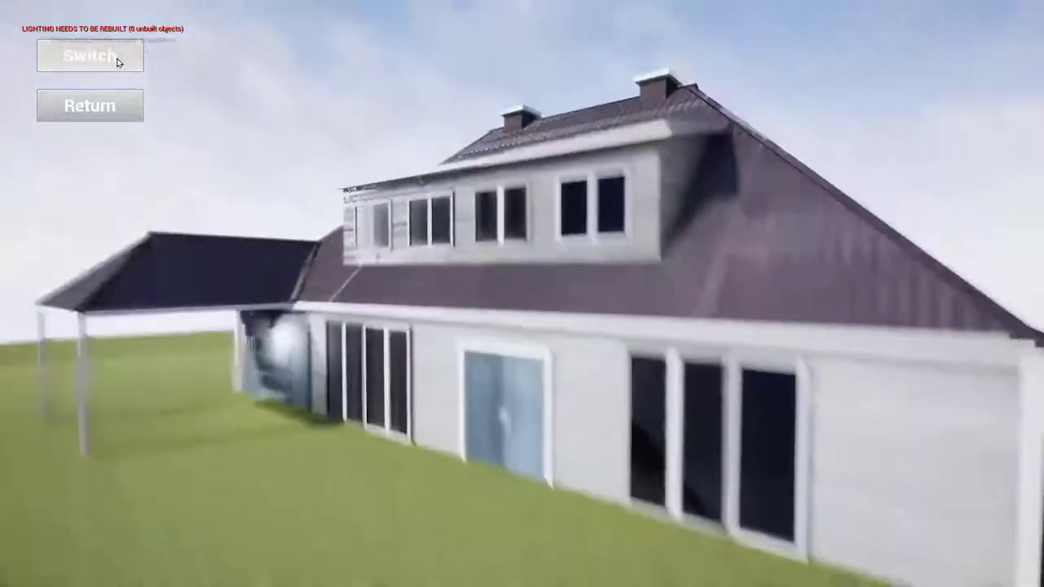
left_click(116, 62)
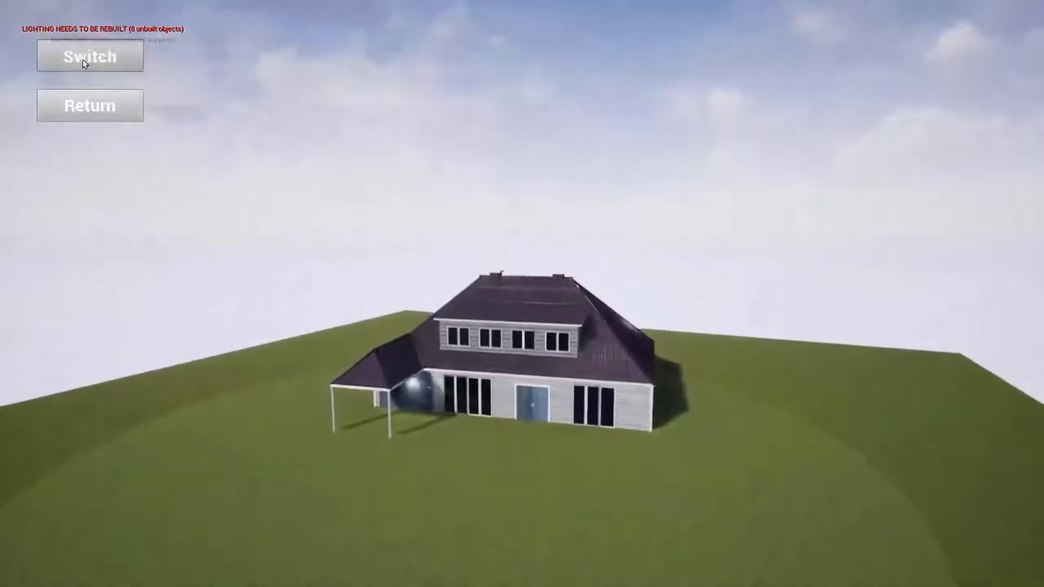
left_click(83, 61)
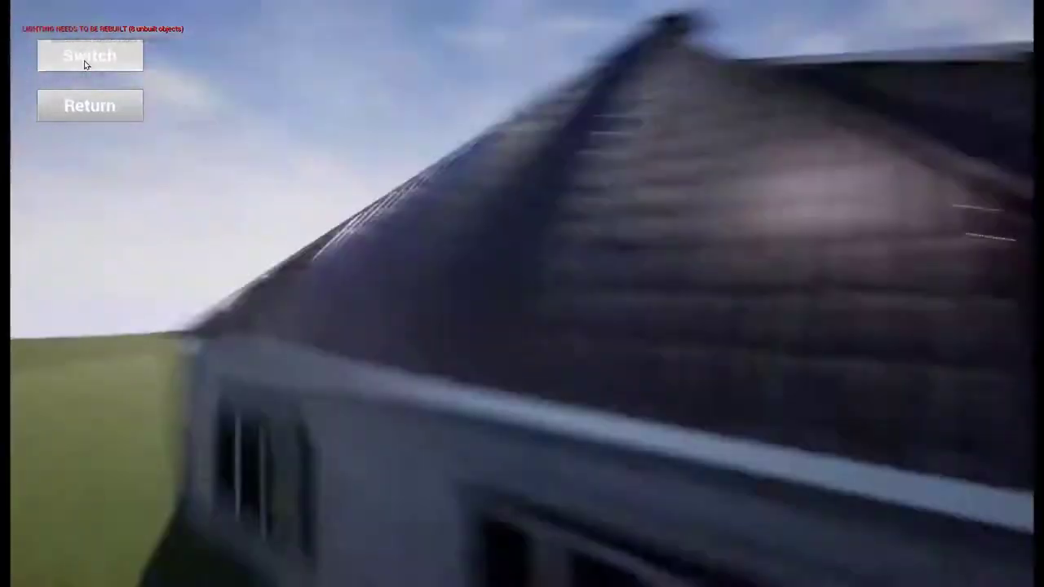
left_click(106, 91)
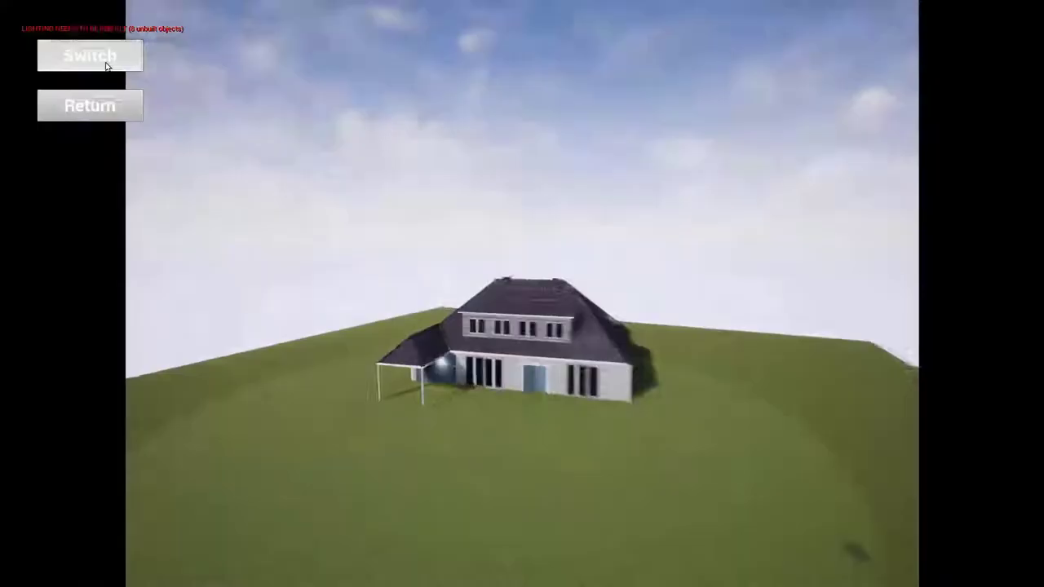
left_click(105, 62)
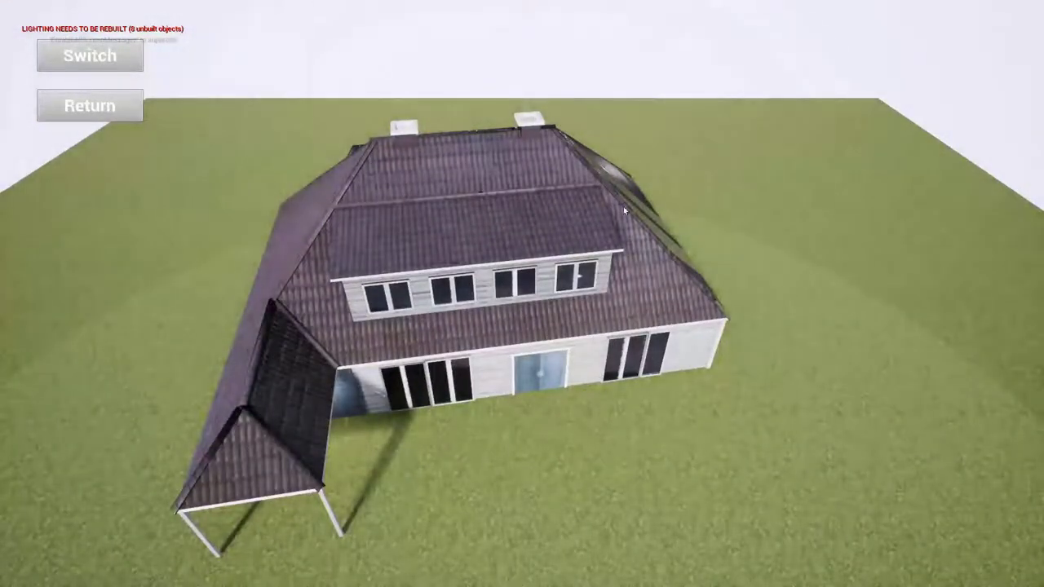
key("Escape")
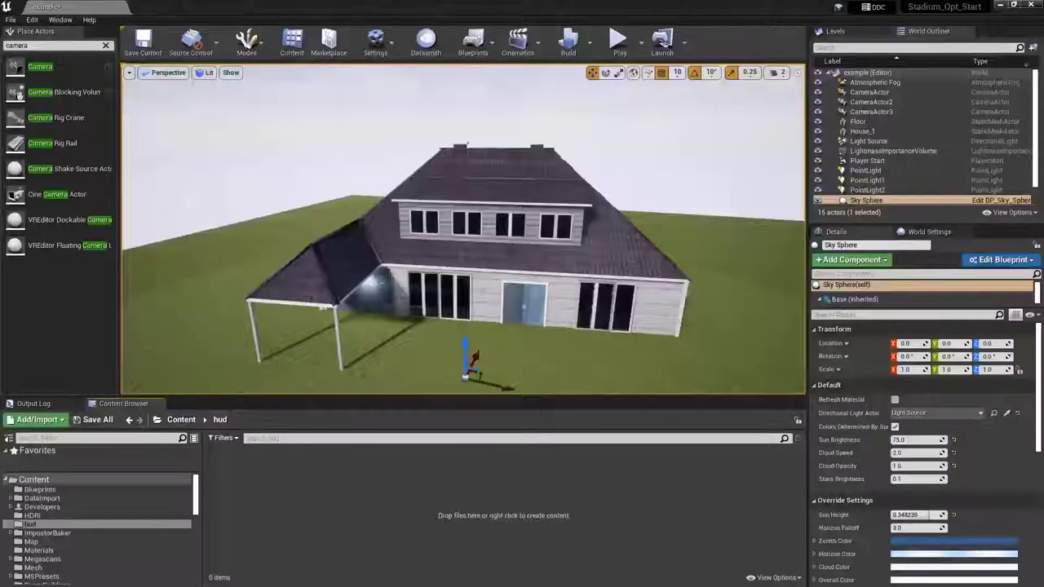
Step: Turn the view to the house's right side and select the first camera actor
left_click_drag(641, 301, 641, 326)
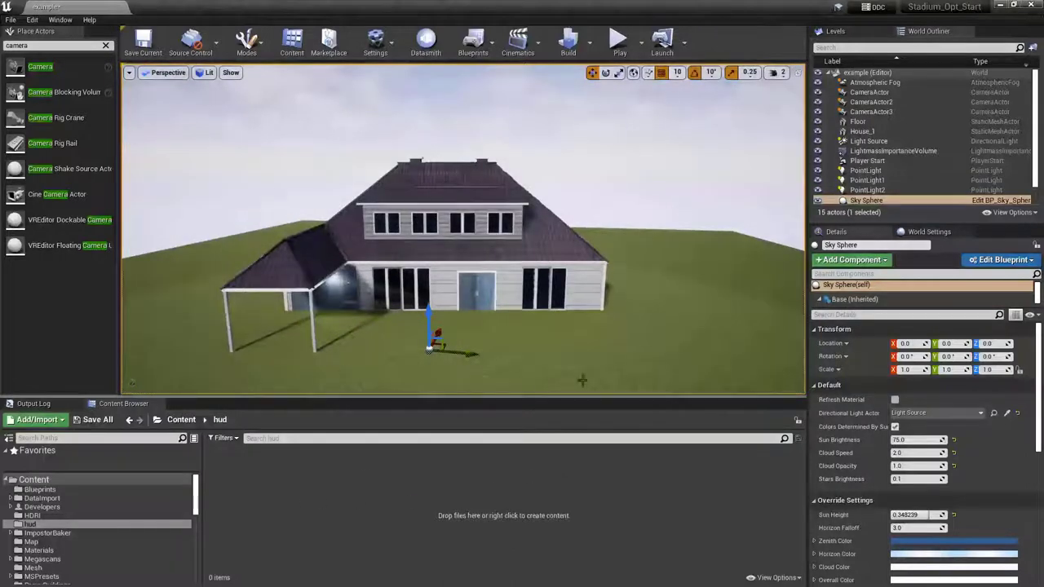
left_click(107, 47)
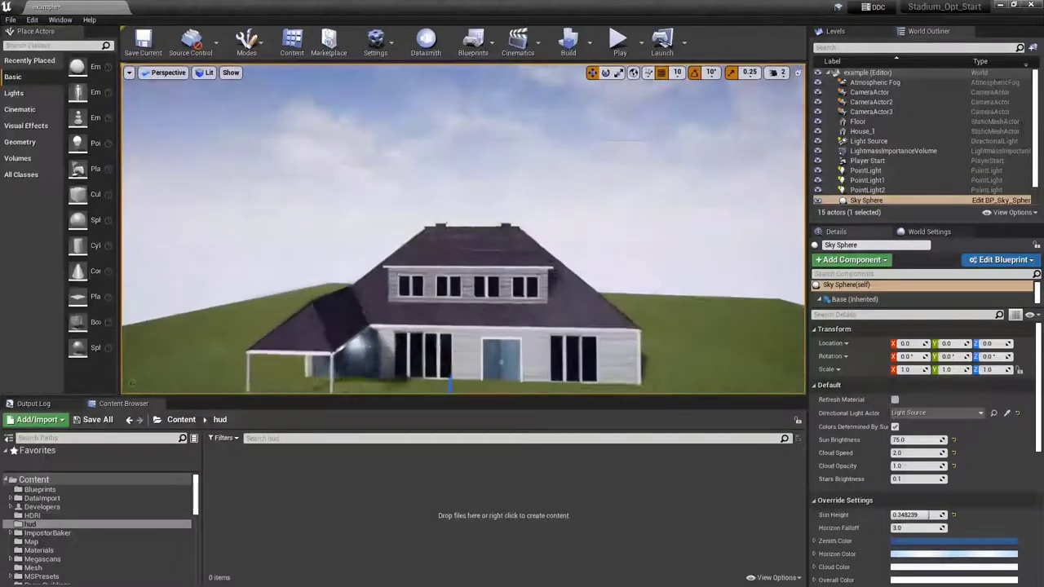
scroll(524, 323, "down", 6)
right_click_drag(524, 323, 524, 323)
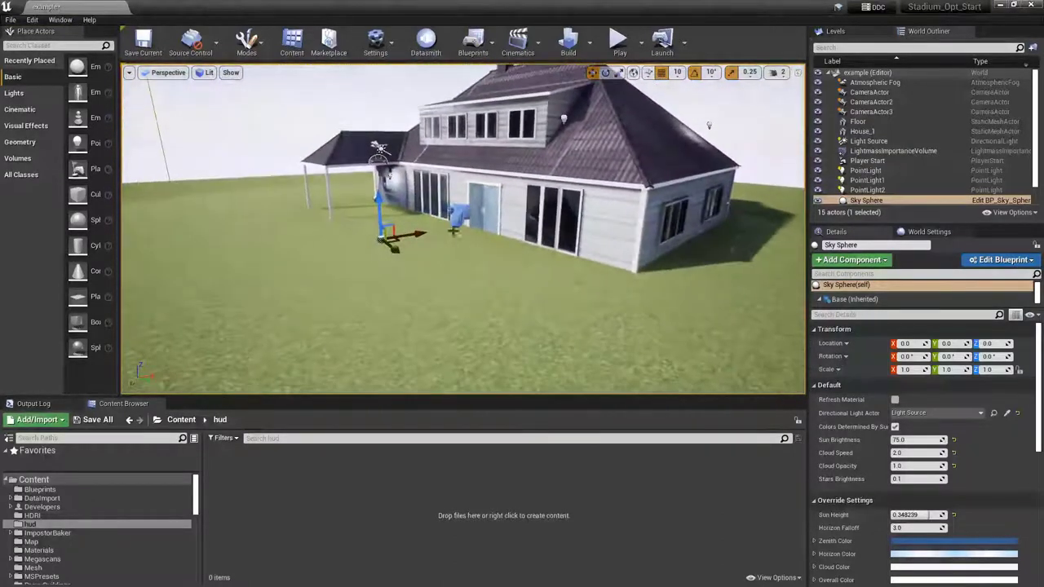
left_click(458, 213)
right_click_drag(459, 213, 459, 213)
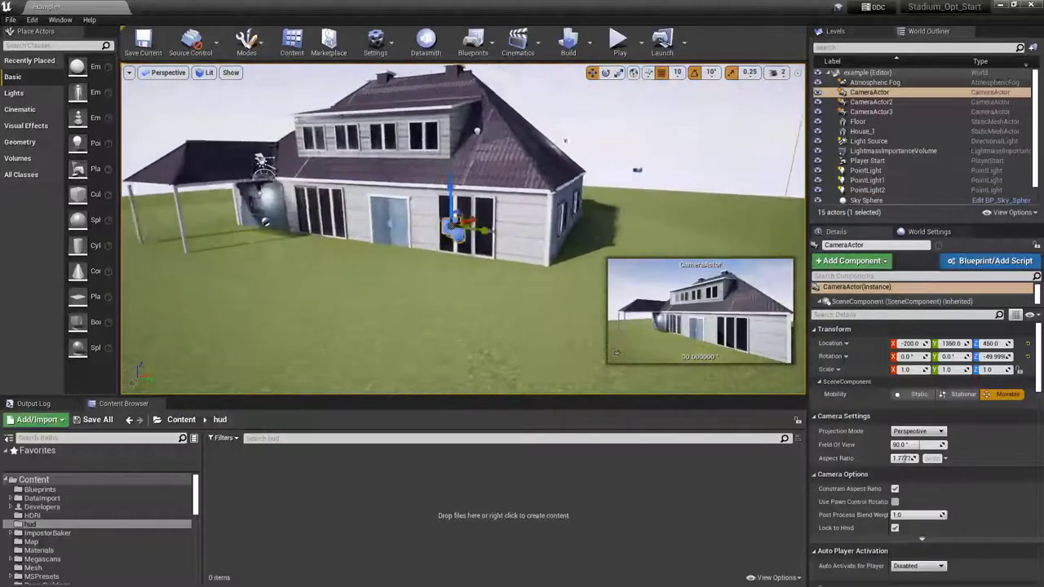
Step: Alt-drag the camera into CameraActor4 and move it to 220, 620, 230
mouse_move(598, 229)
left_mouse_down("alt")
mouse_move(379, 151)
mouse_move(388, 145)
left_mouse_up("alt")
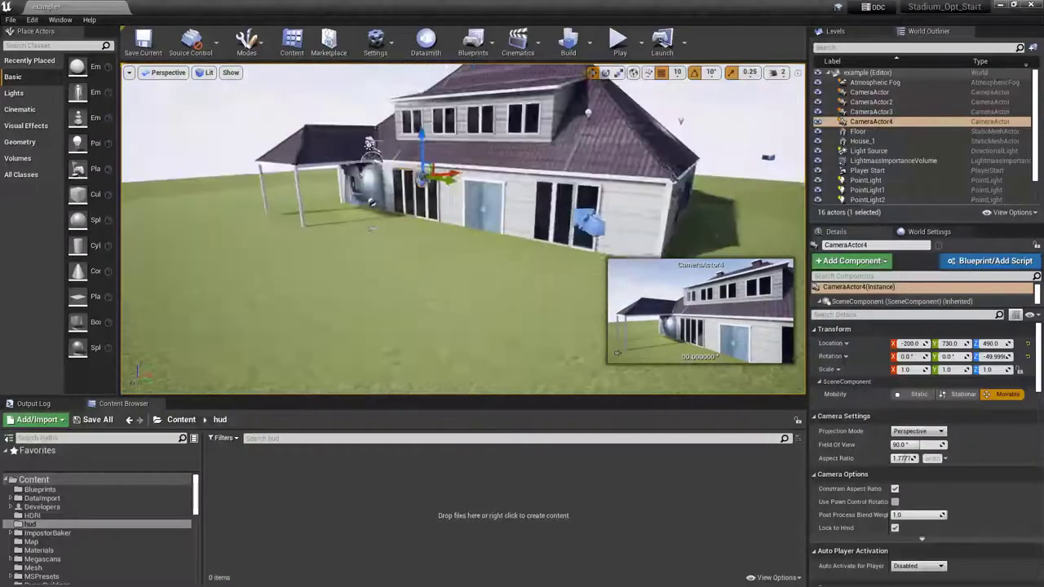
mouse_move(388, 145)
right_mouse_down()
mouse_move(550, 166)
mouse_move(541, 227)
right_mouse_up()
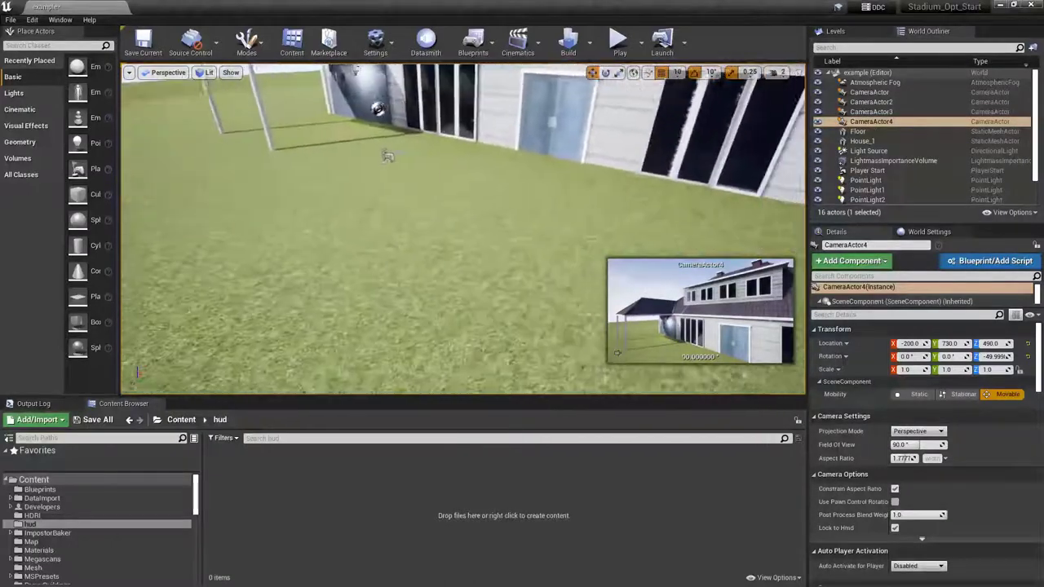
mouse_move(523, 273)
left_mouse_down()
mouse_move(635, 199)
mouse_move(584, 167)
mouse_move(557, 208)
left_mouse_up()
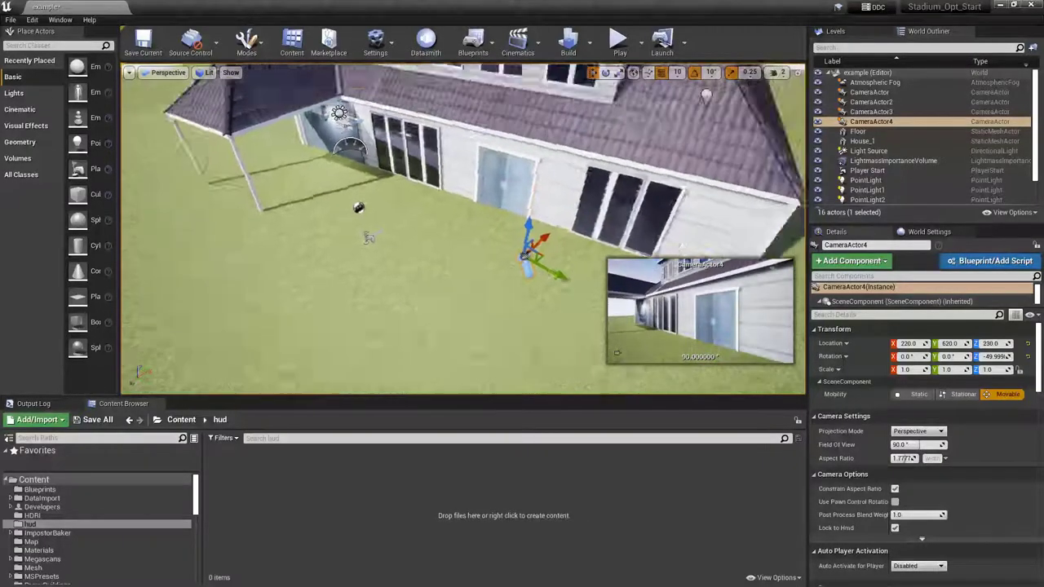
right_click_drag(648, 309, 648, 308)
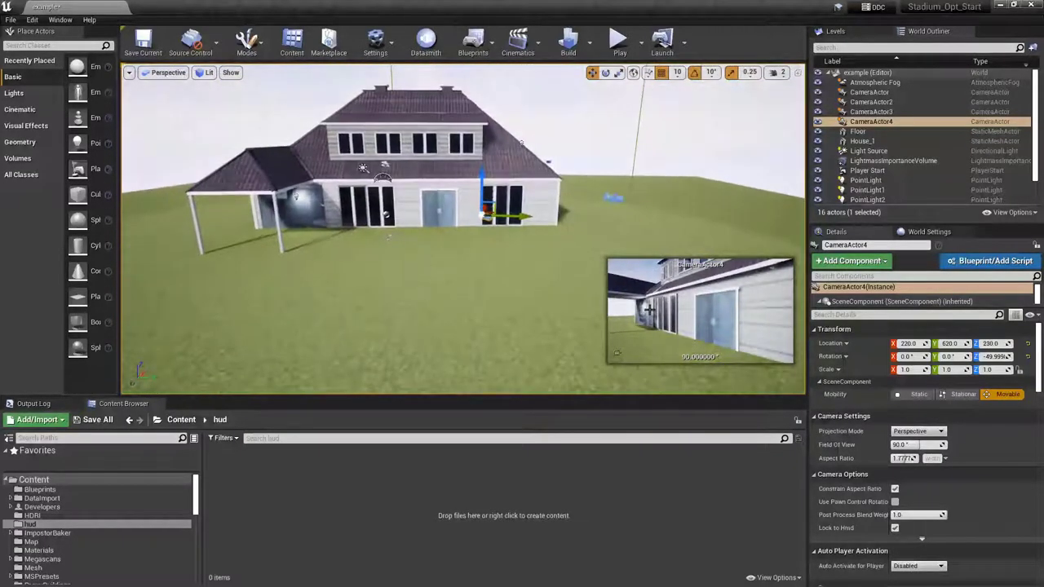
right_click_drag(468, 306, 468, 305)
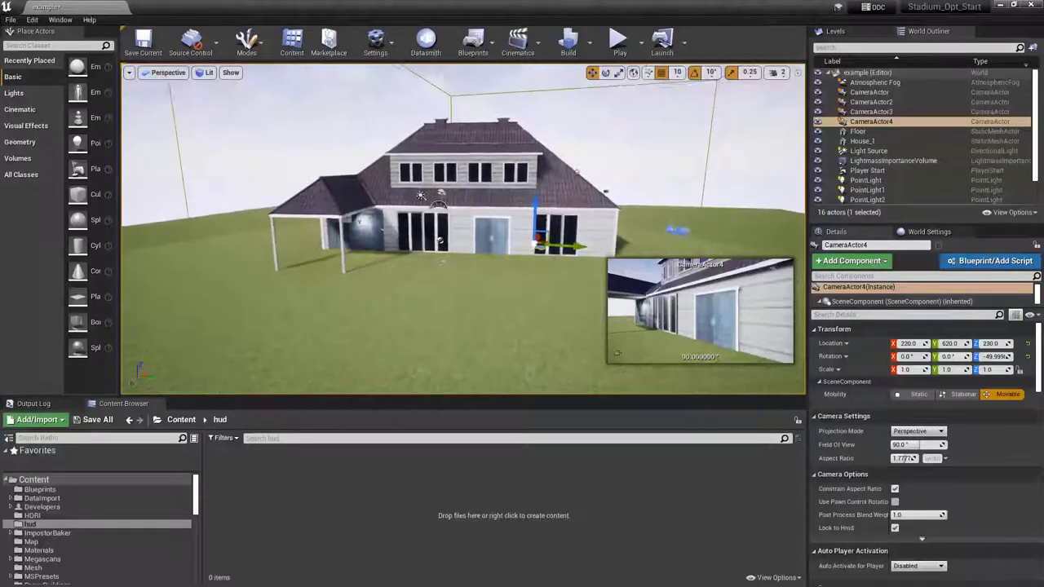
Step: Create a new widget blueprint named MySwitchHUD in the hud folder
right_click(260, 492)
mouse_move(282, 487)
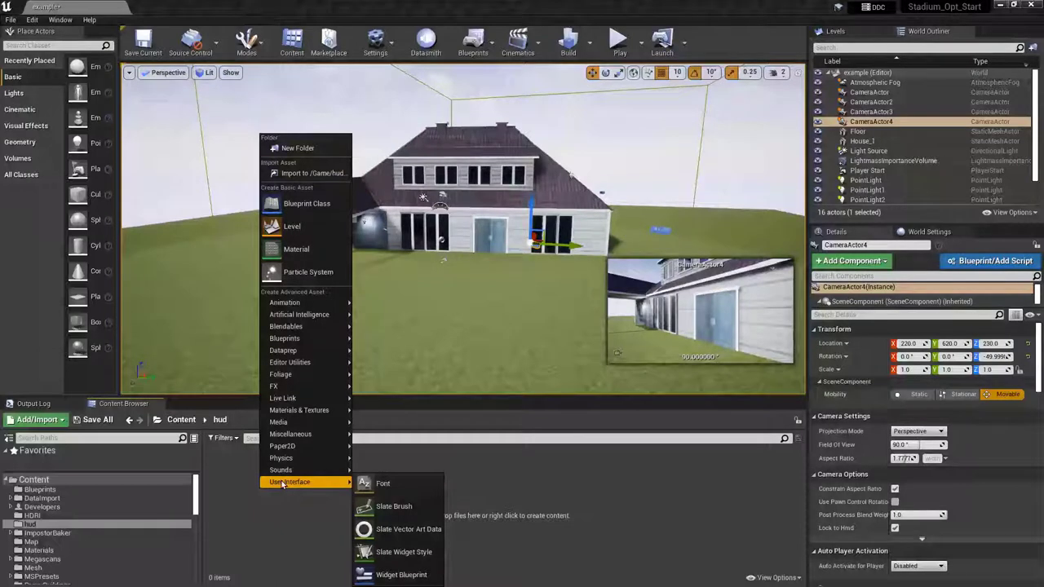
left_click(401, 575)
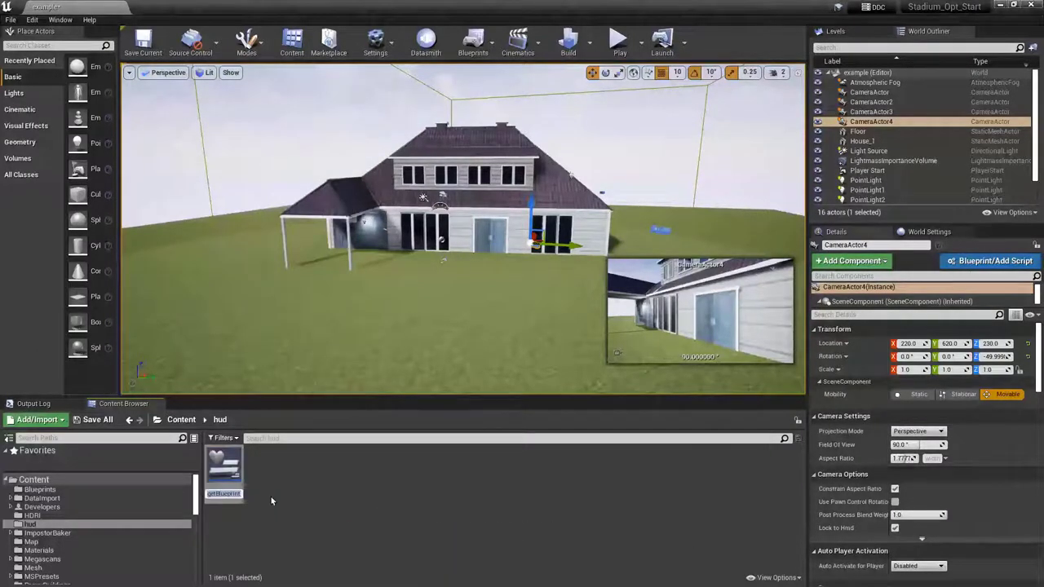
type("MyHU")
type("D")
key("BackSpace")
key("BackSpace")
key("BackSpace")
type("Se")
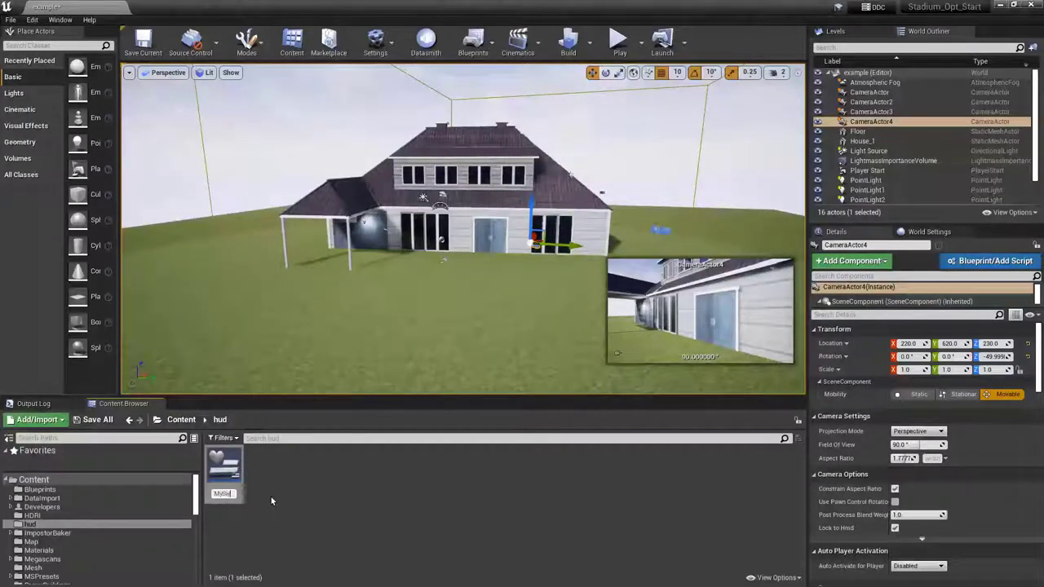
type("itchHUD")
key("Return")
Step: Open MySwitchHUD in the widget designer
right_click(237, 459)
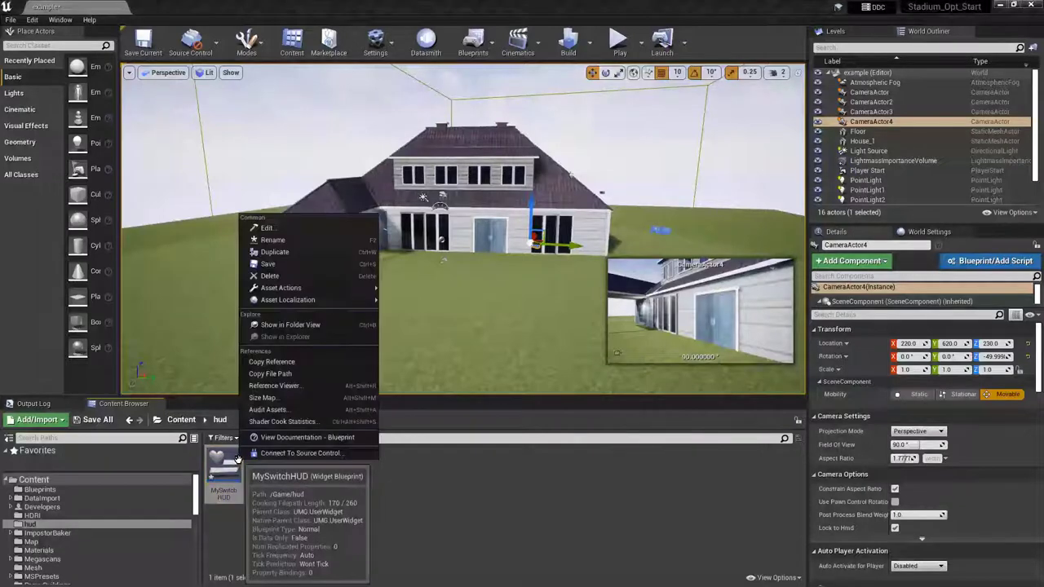
left_click(268, 263)
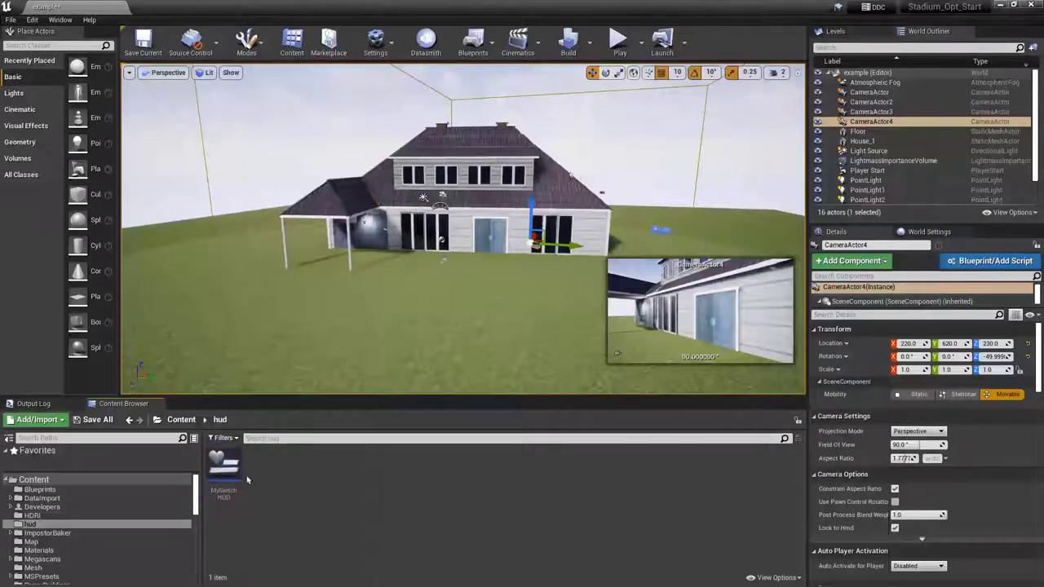
double_click(224, 471)
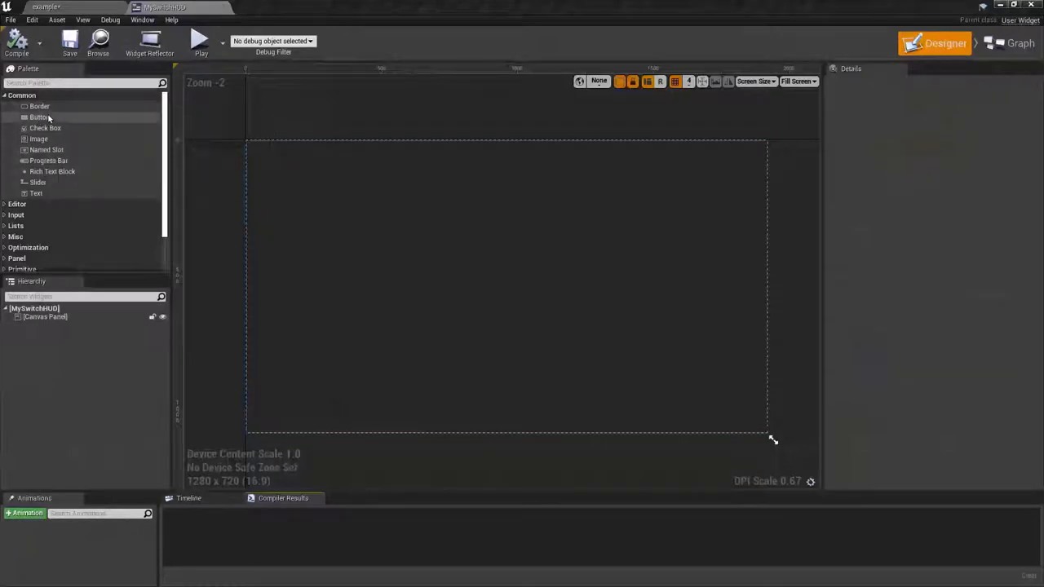
Step: Place a button with a black text label reading Switch on the canvas
mouse_move(39, 117)
left_mouse_down()
mouse_move(257, 153)
mouse_move(325, 176)
left_mouse_up()
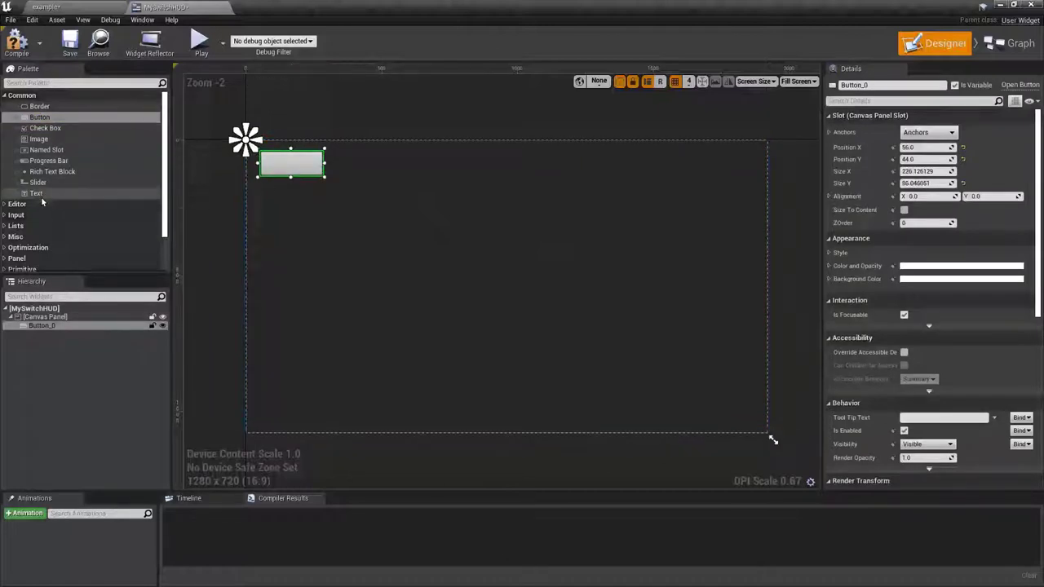
mouse_move(37, 196)
left_mouse_down()
mouse_move(195, 169)
mouse_move(296, 169)
mouse_move(258, 160)
left_mouse_up()
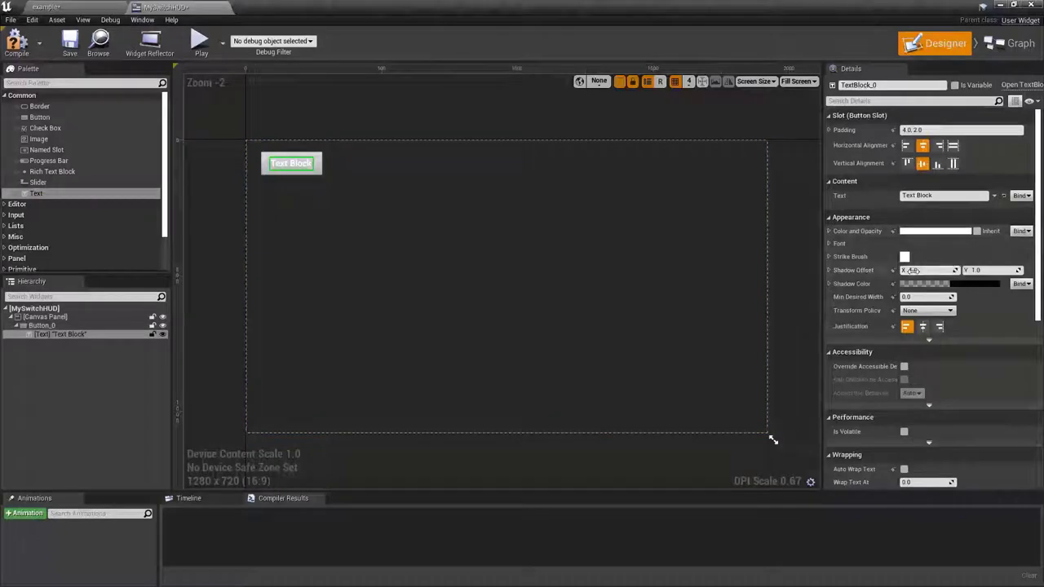
left_click(829, 232)
left_click(935, 231)
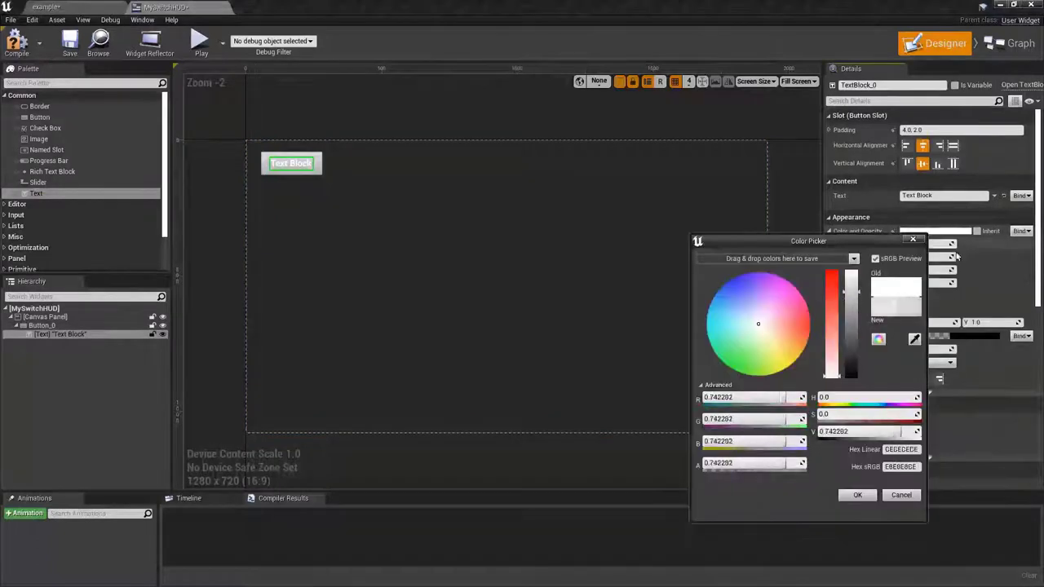
left_click_drag(850, 299, 852, 407)
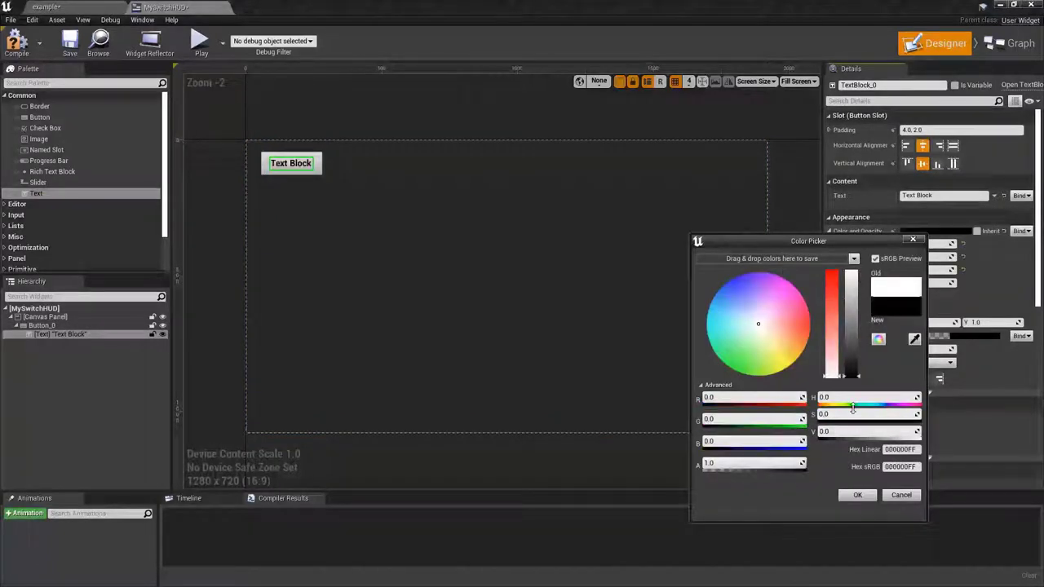
left_click(859, 495)
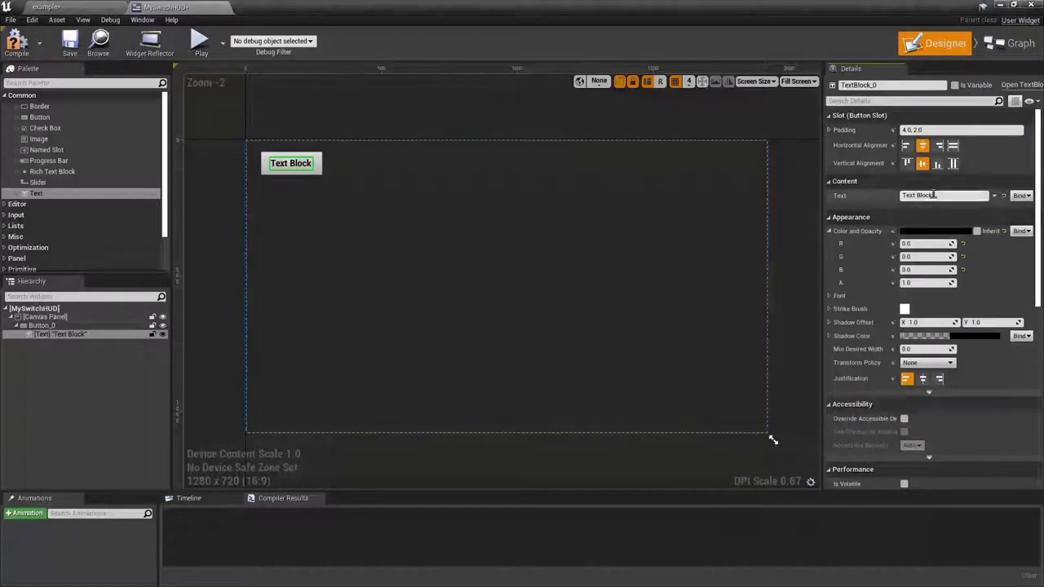
left_click(932, 195)
type("Switch")
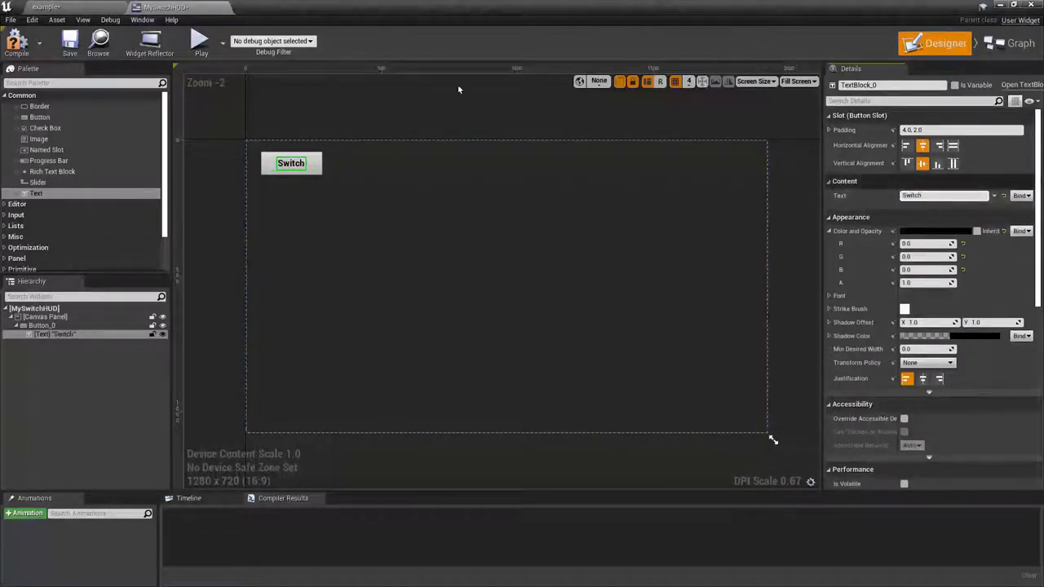
Step: Copy the Switch label and paste it onto the canvas
left_click(320, 170)
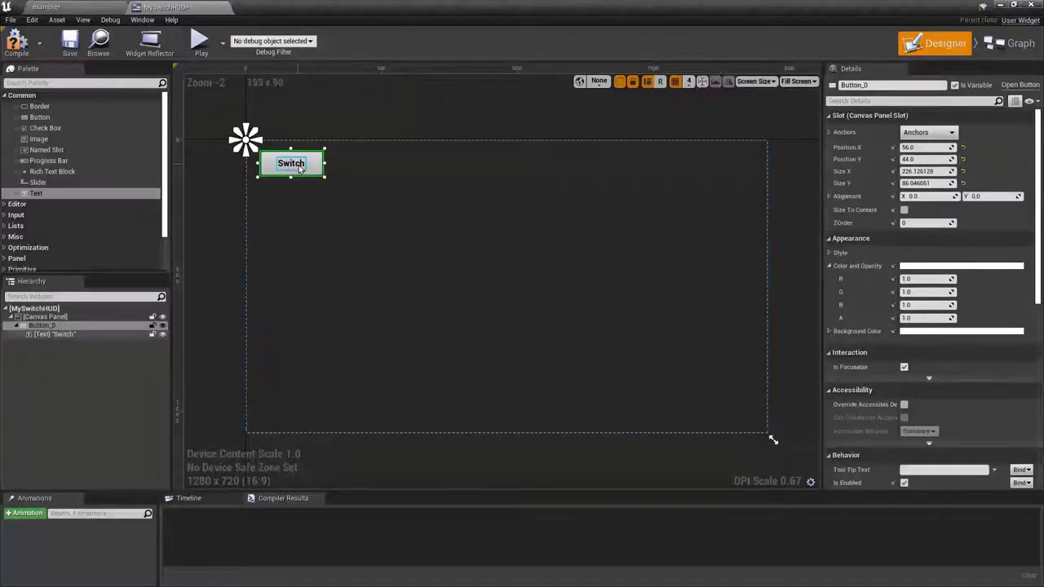
right_click(296, 166)
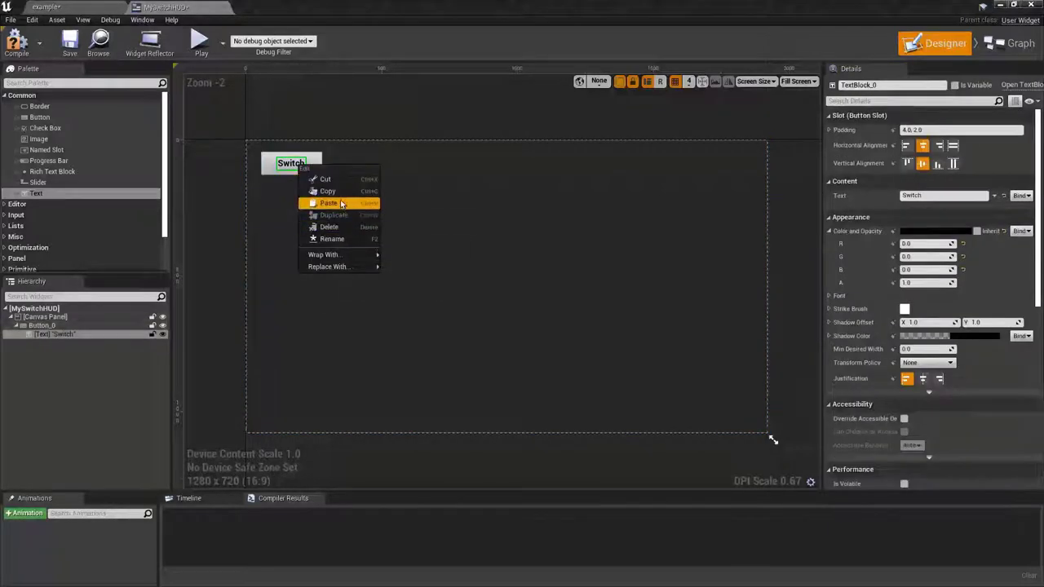
left_click(339, 195)
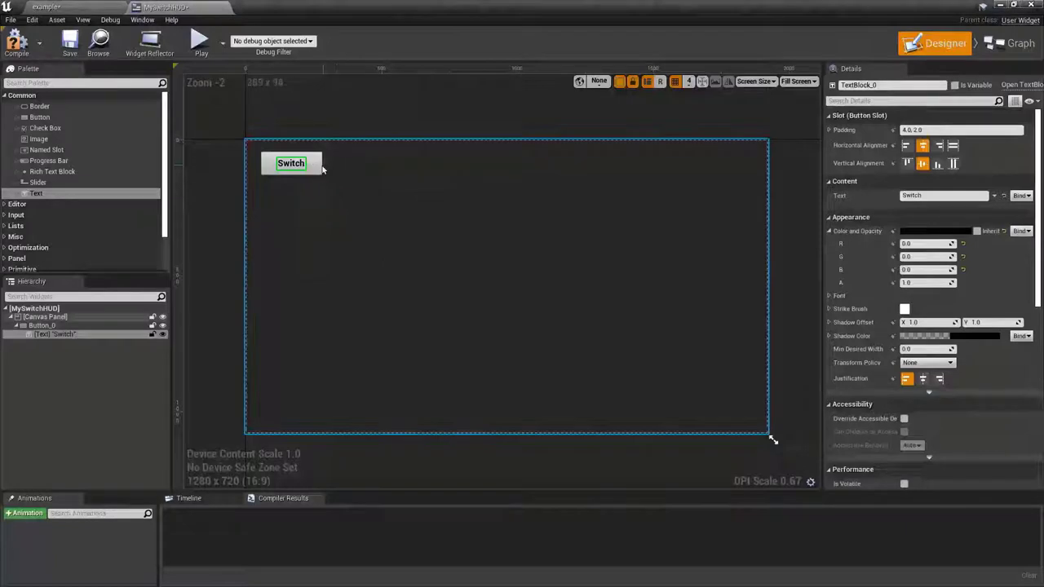
right_click(317, 168)
left_click(269, 249)
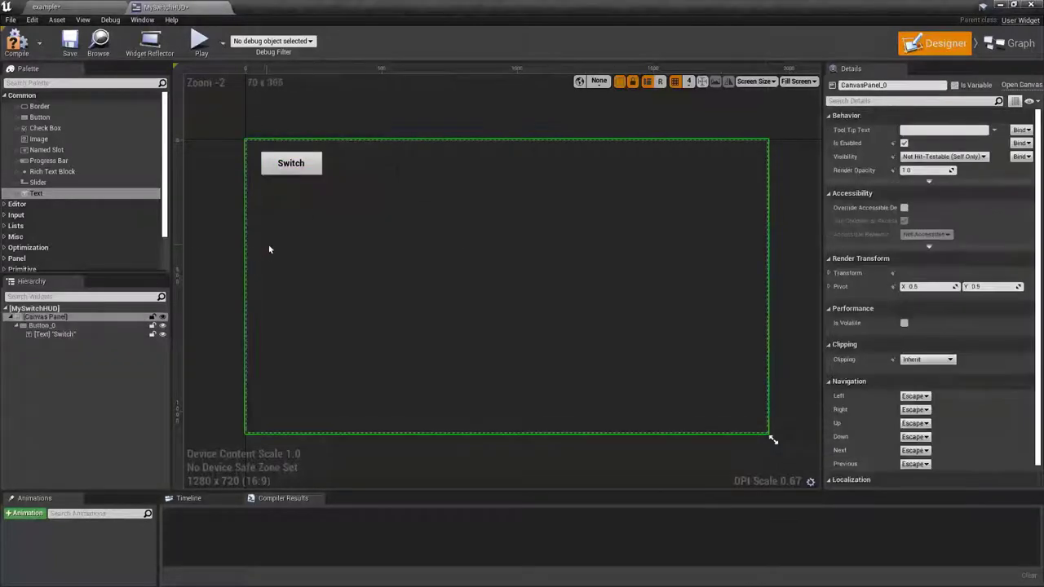
right_click(270, 249)
left_click(312, 283)
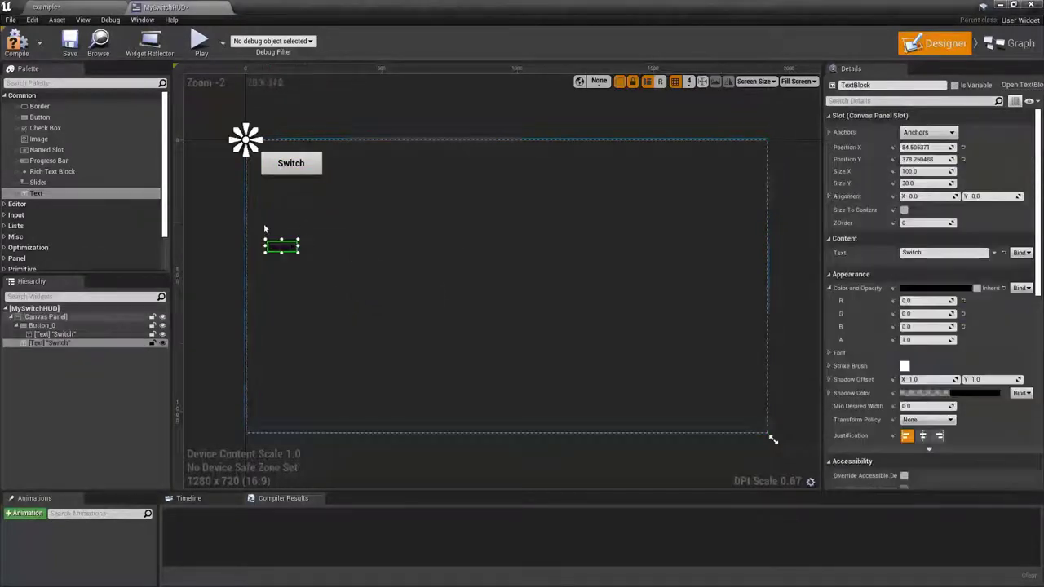
Step: Duplicate the Switch button and delete the stray pasted label
left_click(324, 174)
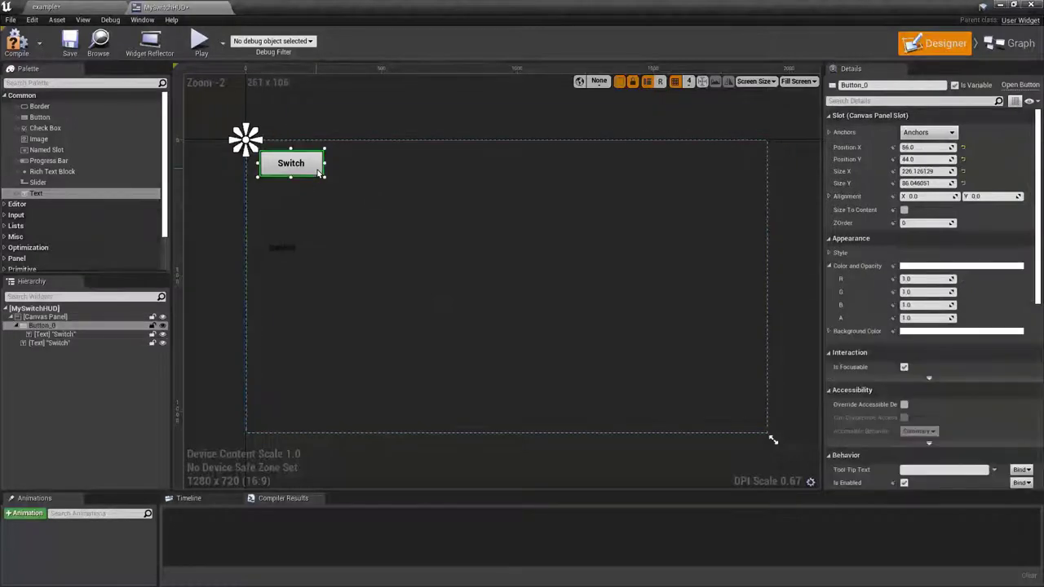
right_click(320, 171)
left_click(338, 199)
right_click(301, 229)
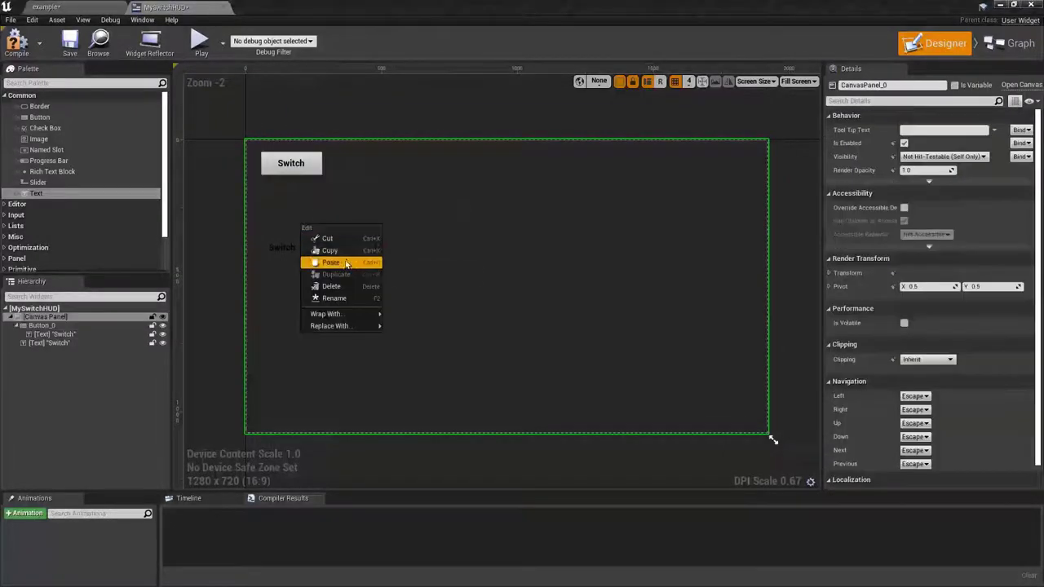
left_click(346, 262)
left_click(283, 249)
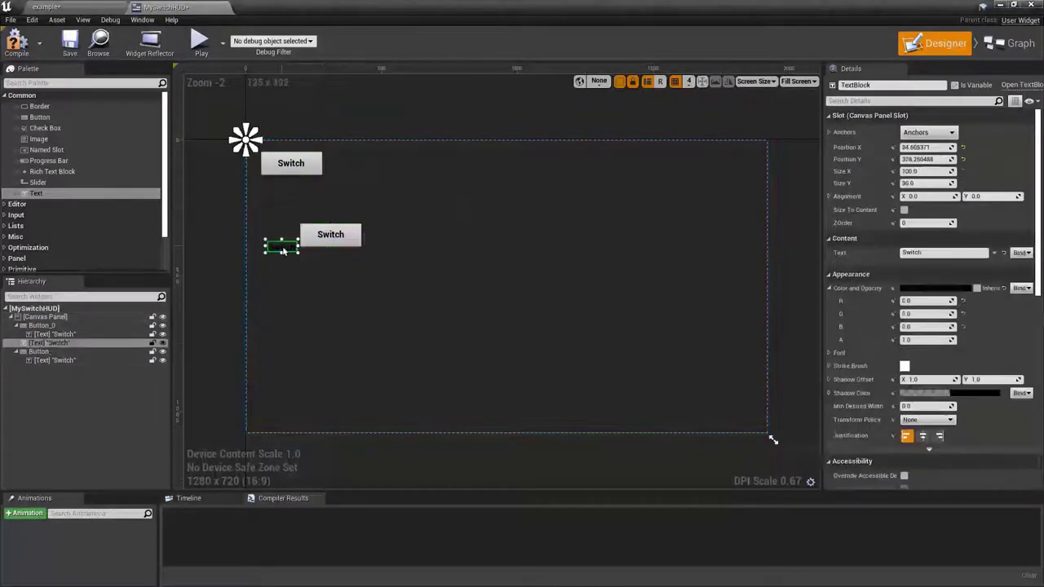
key("Delete")
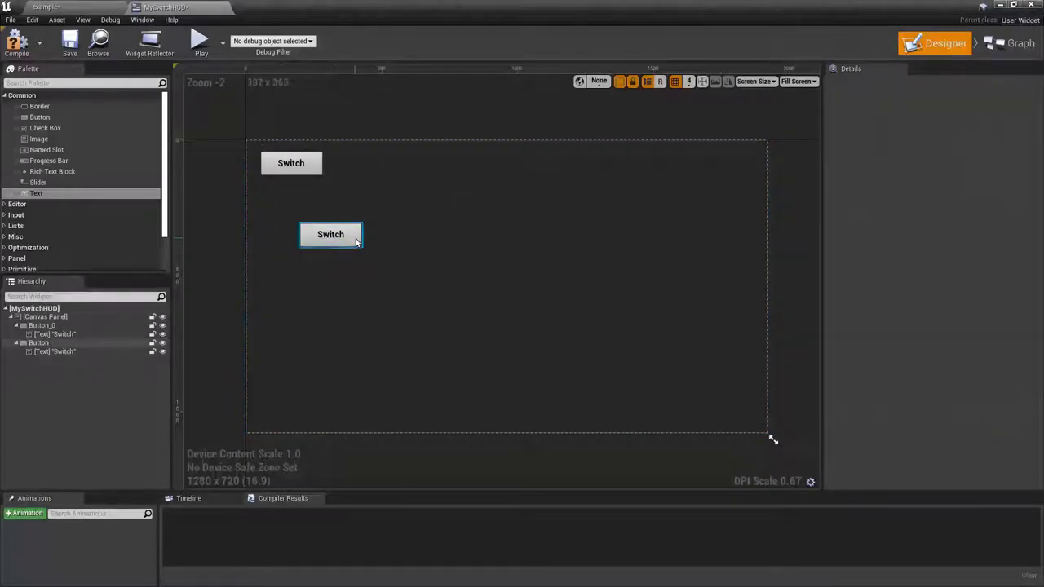
Step: Move the copied button below Switch and relabel it Return
left_click_drag(356, 240, 318, 206)
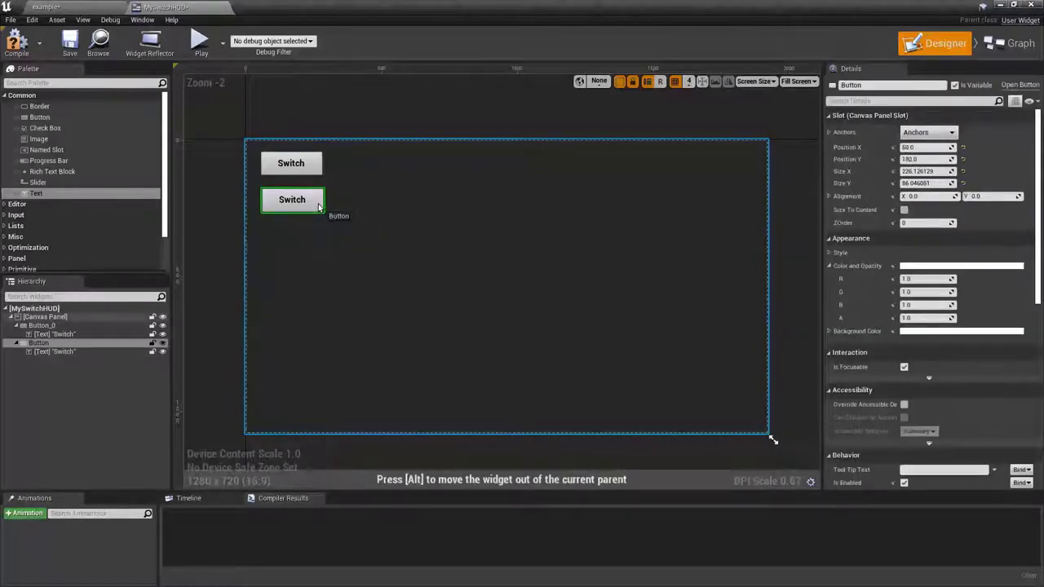
left_click(300, 204)
type("Return")
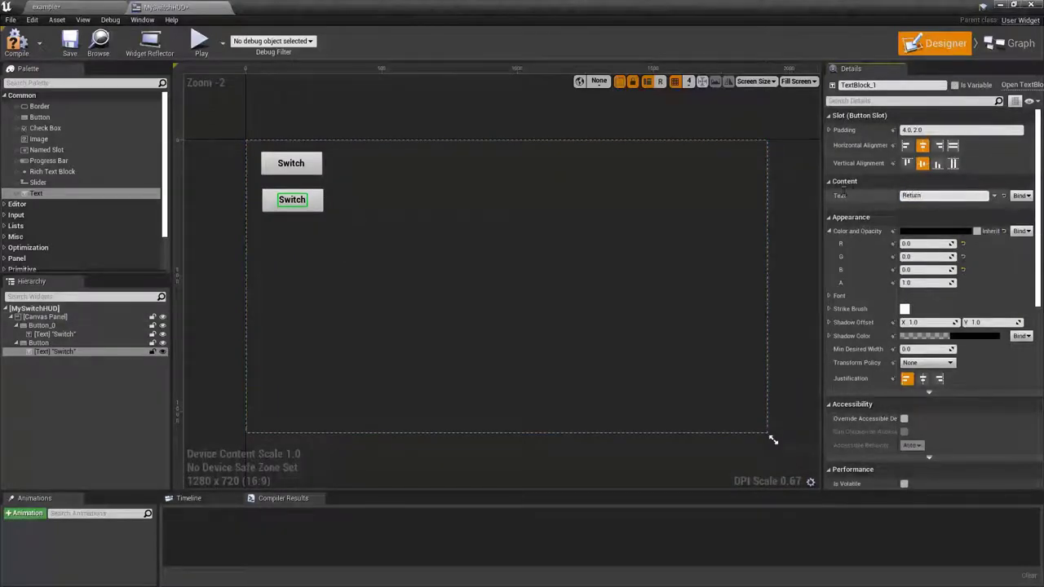
left_click(670, 295)
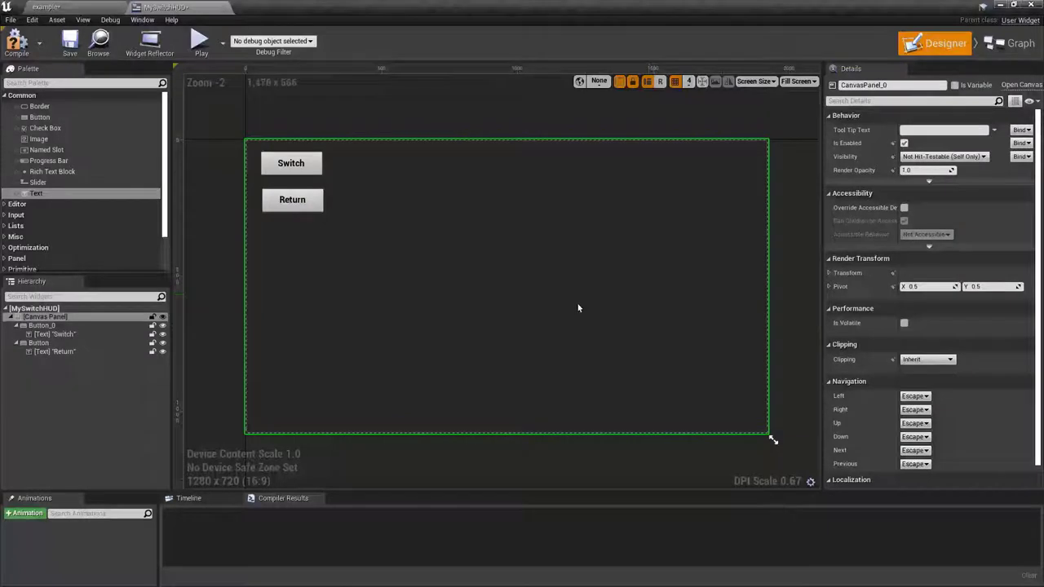
Step: Select both buttons and move them down together, Switch ending at 56, 184
left_click(314, 170)
left_click(310, 207)
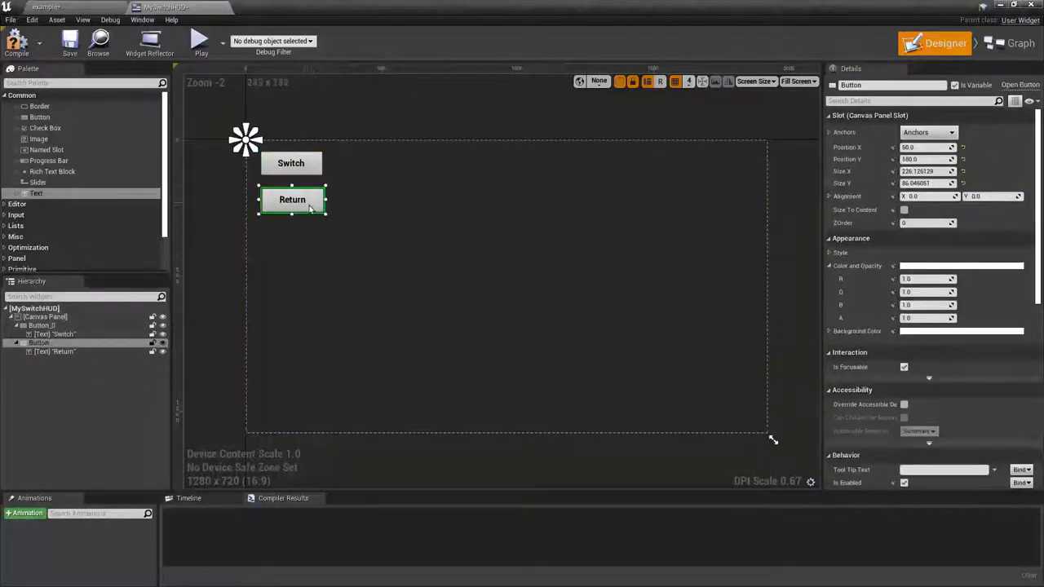
left_click(318, 169)
left_click(322, 204, "ctrl")
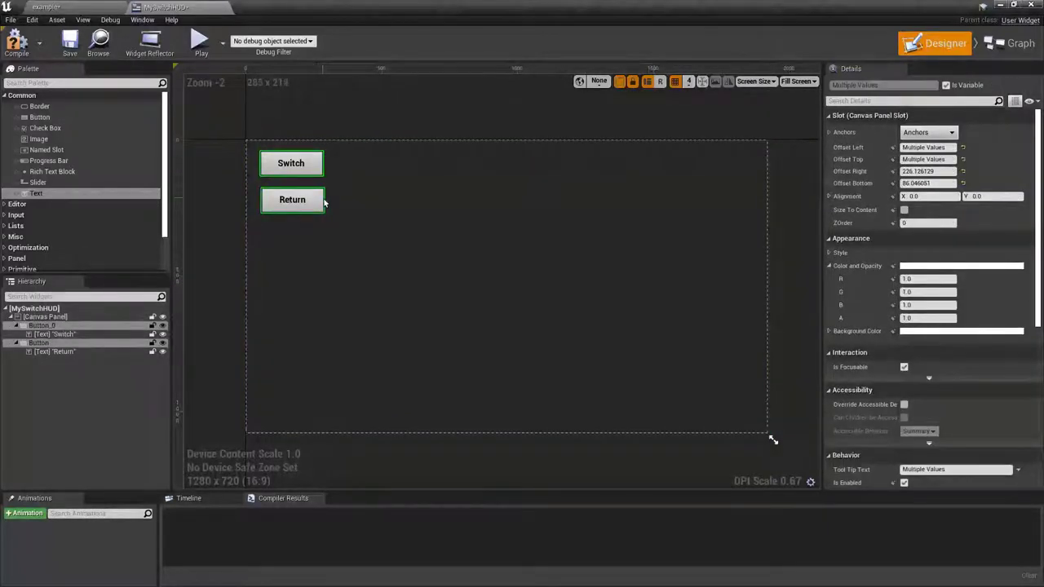
left_click_drag(321, 208, 366, 245)
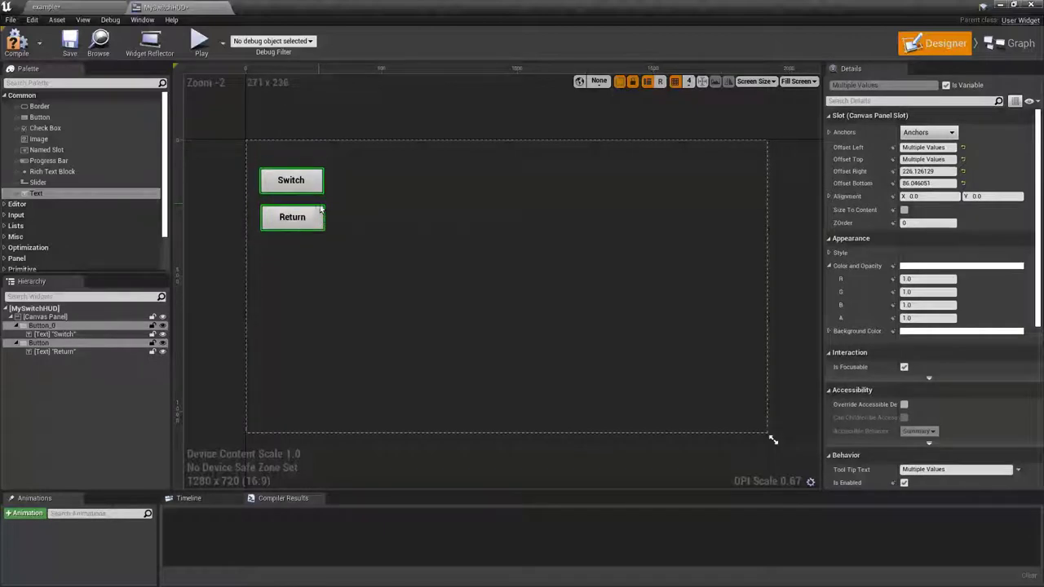
left_click(359, 243)
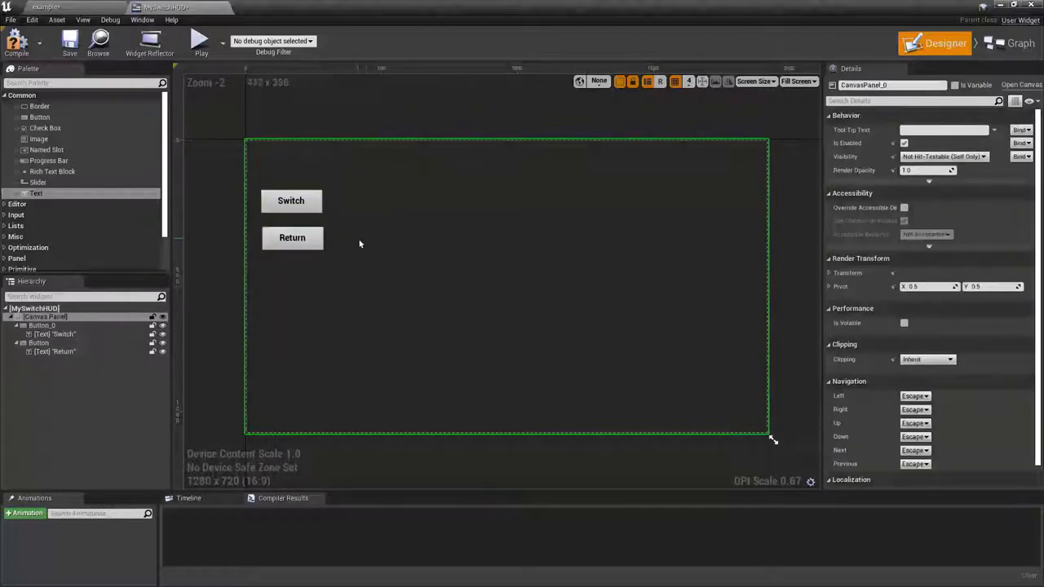
left_click(322, 210)
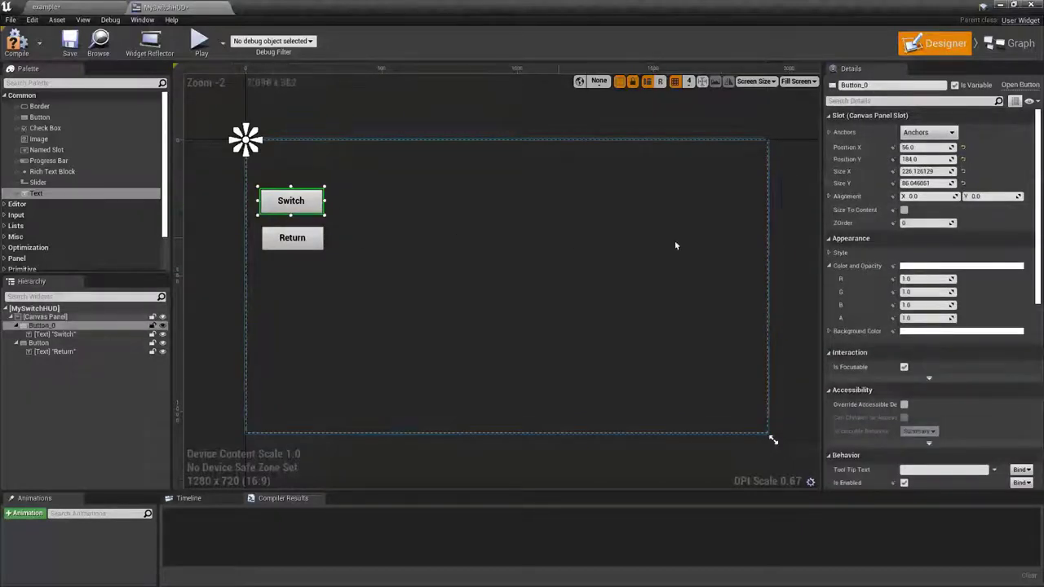
Step: Add On Clicked events for the Switch and Return buttons
scroll(850, 430, "down", 5)
scroll(851, 430, "down", 5)
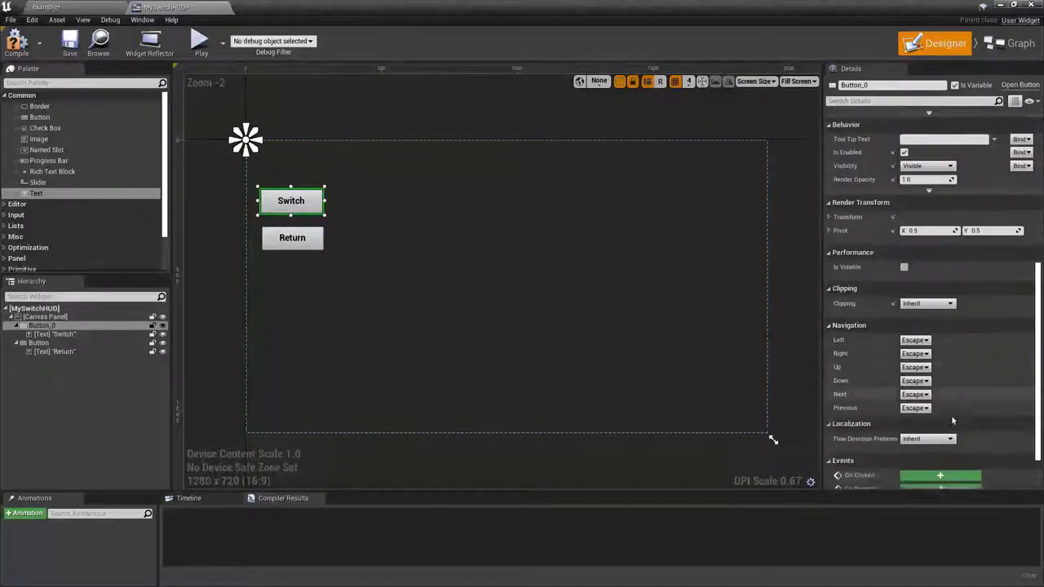
scroll(850, 430, "down", 5)
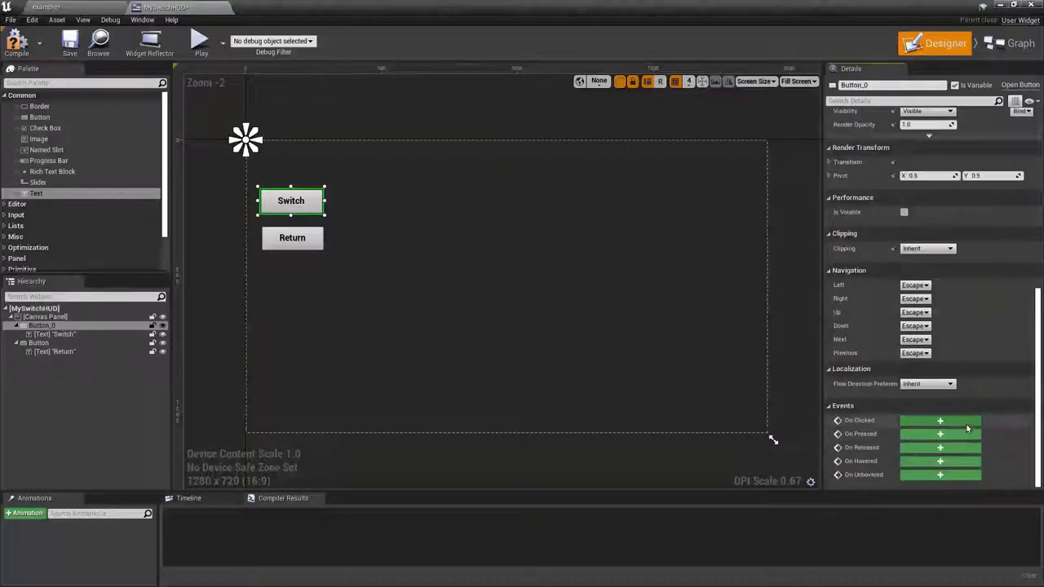
left_click(966, 421)
left_click(948, 40)
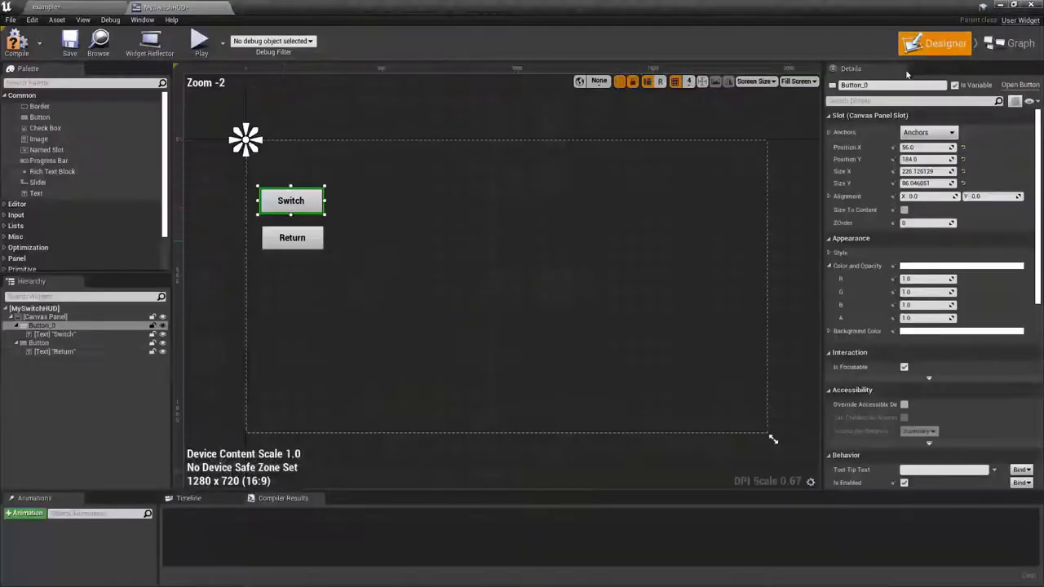
left_click(323, 234)
scroll(899, 336, "down", 5)
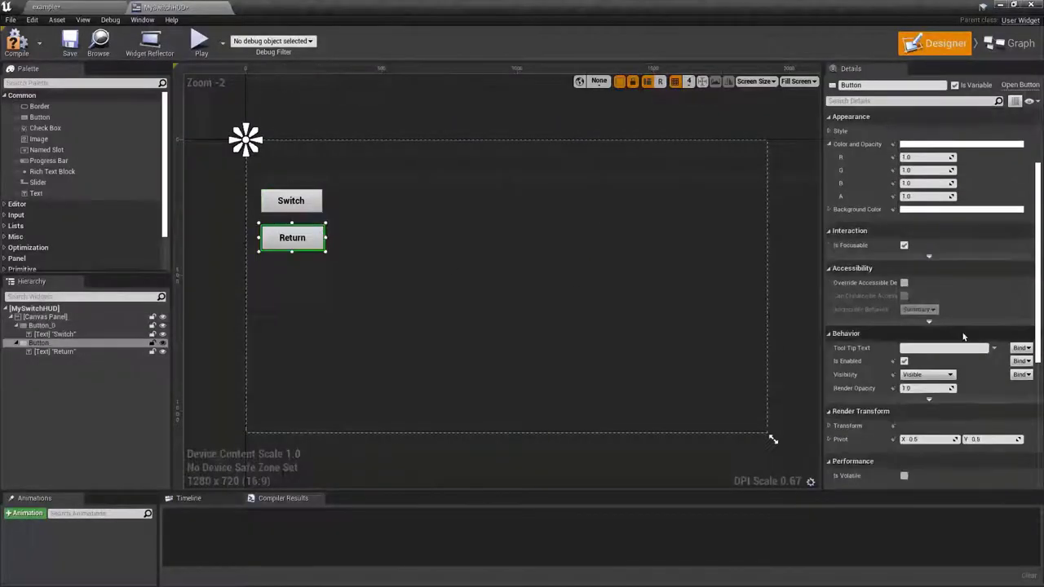
scroll(899, 335, "down", 5)
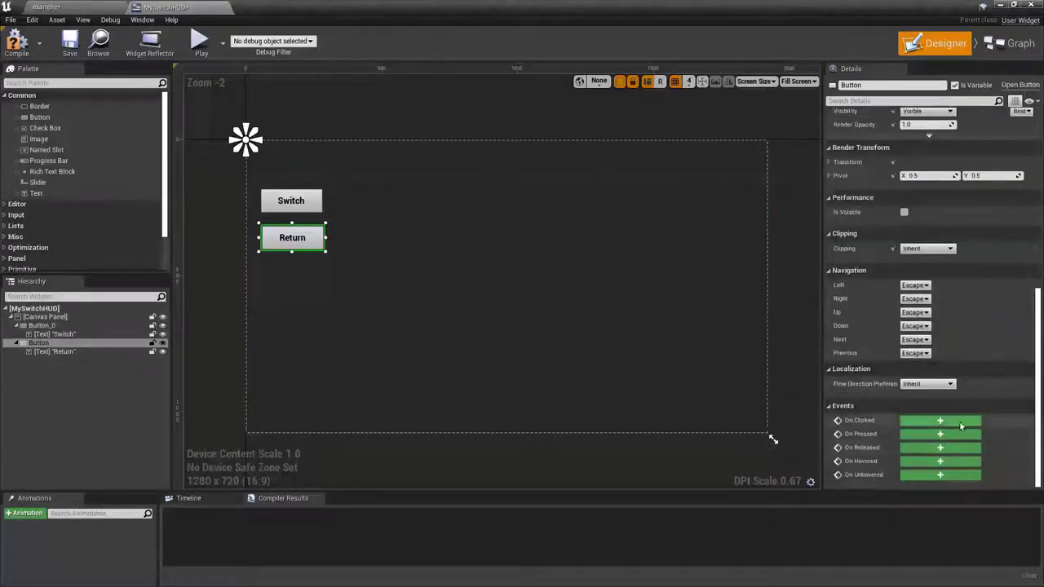
left_click(900, 422)
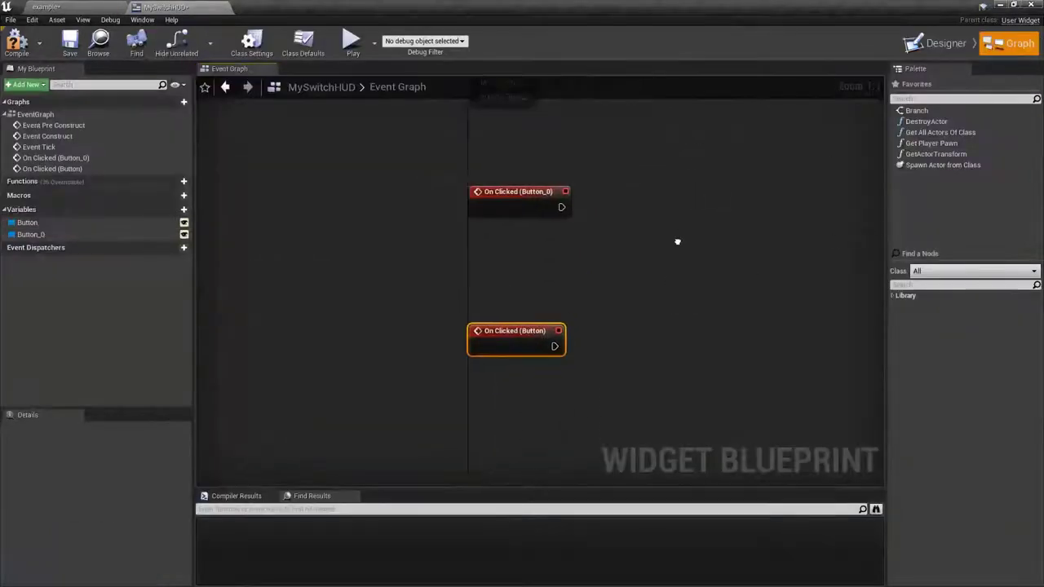
Step: Rearrange the On Clicked events and bring the default event nodes into view
left_click(450, 163)
right_click_drag(538, 257, 596, 228)
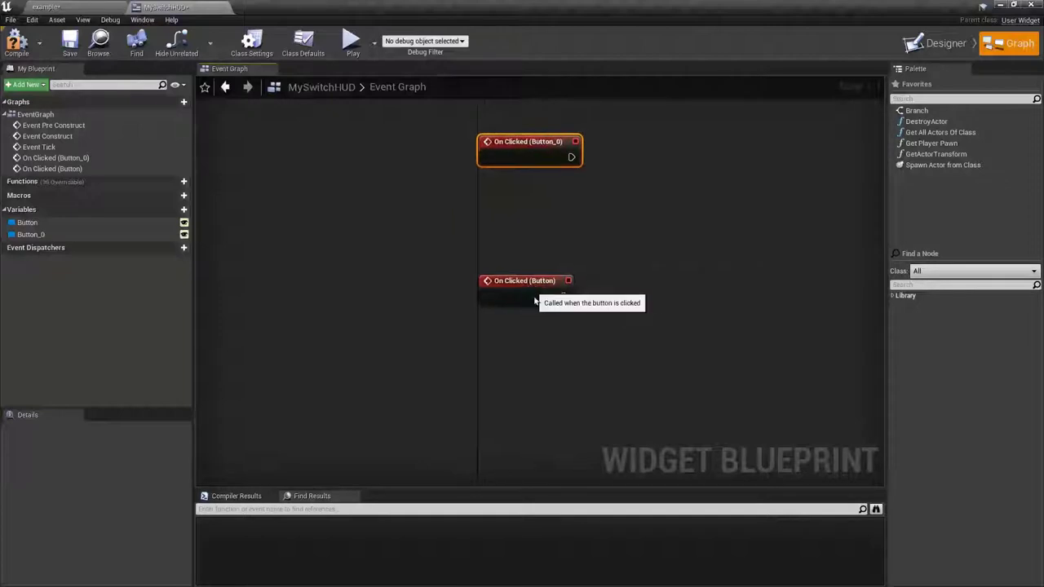
left_click_drag(530, 287, 530, 305)
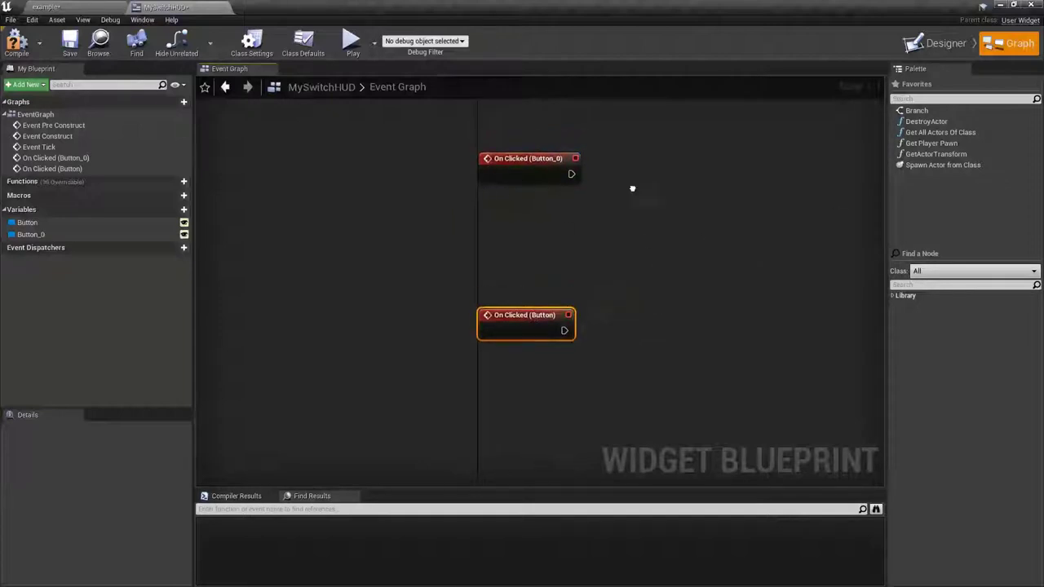
right_click_drag(634, 188, 592, 307)
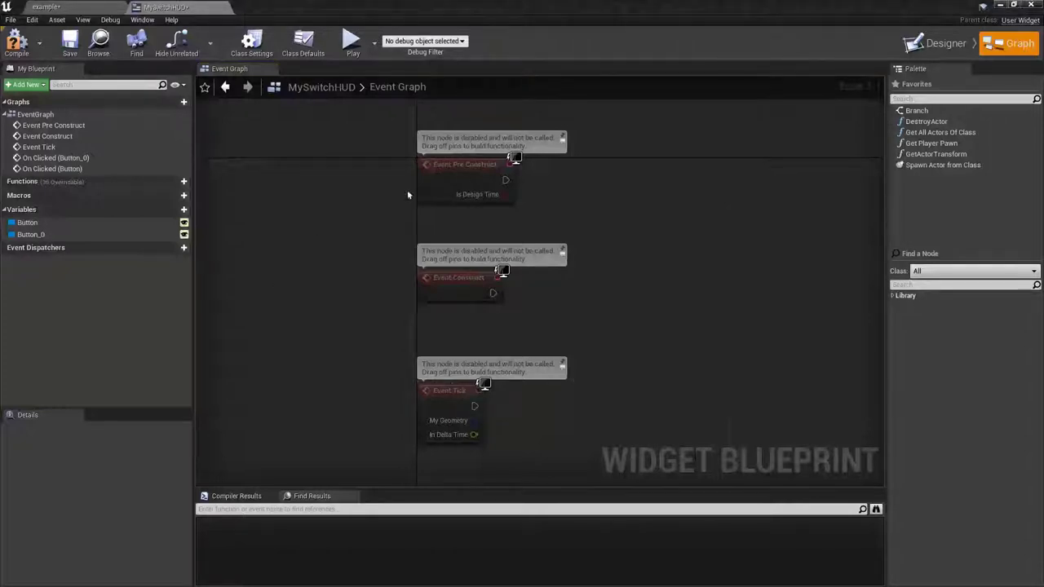
right_click_drag(582, 223, 582, 188)
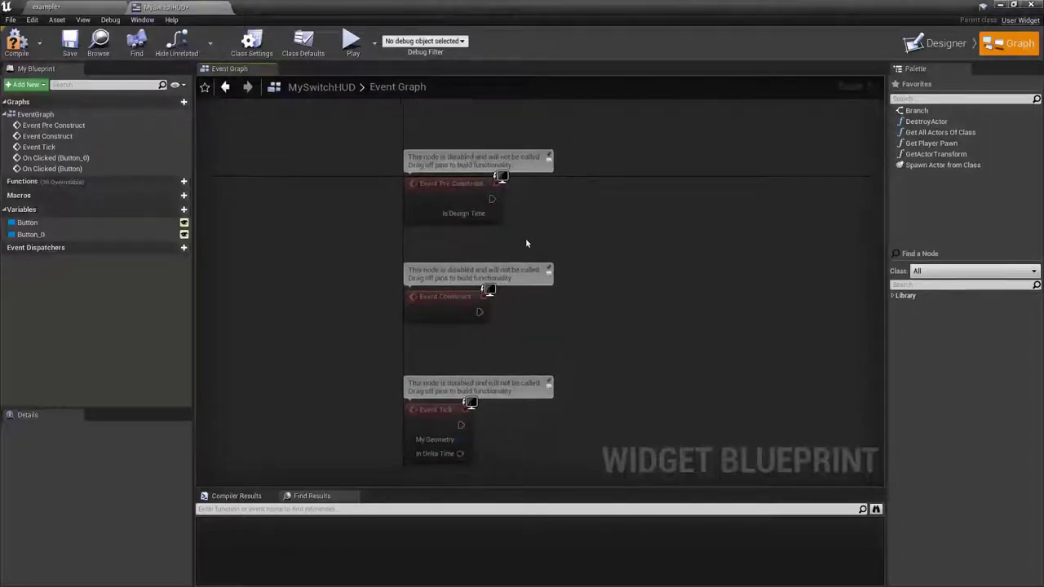
Step: Delete Event Pre Construct and drag Event Construct up to the top
right_click_drag(526, 243, 537, 225)
left_click_drag(606, 211, 354, 138)
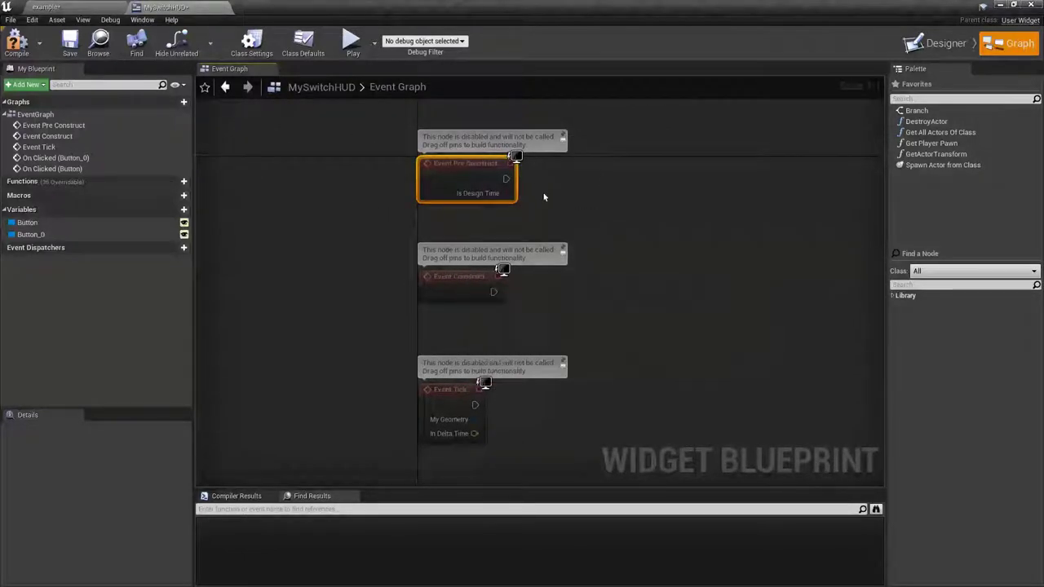
left_click_drag(554, 206, 423, 148)
key("Delete")
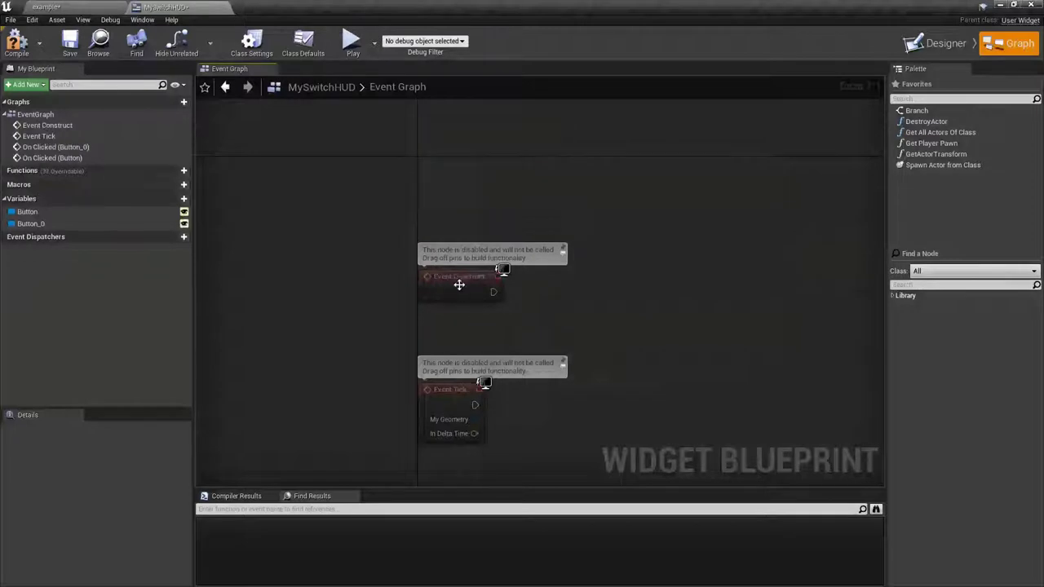
left_click_drag(462, 286, 462, 160)
right_click_drag(489, 259, 510, 256)
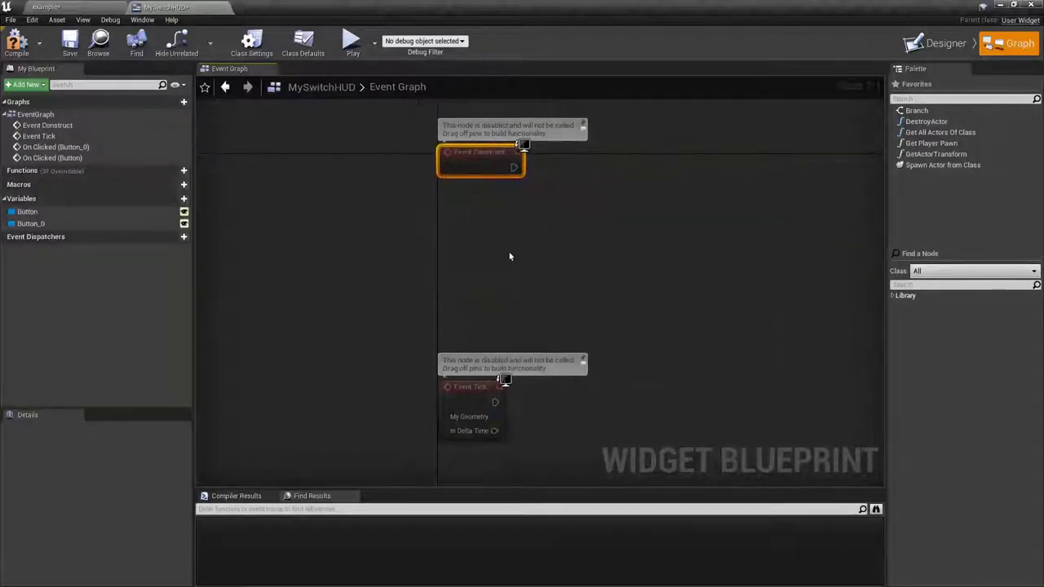
Step: Connect a Get All Actors Of Class node with class CameraActor to Event Construct
left_click_drag(513, 168, 571, 171)
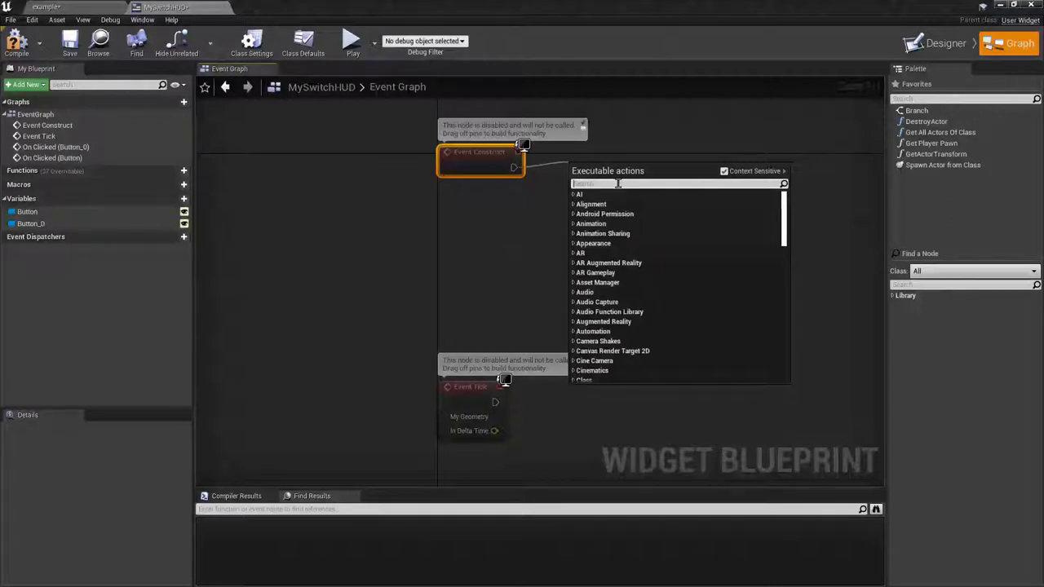
type("get")
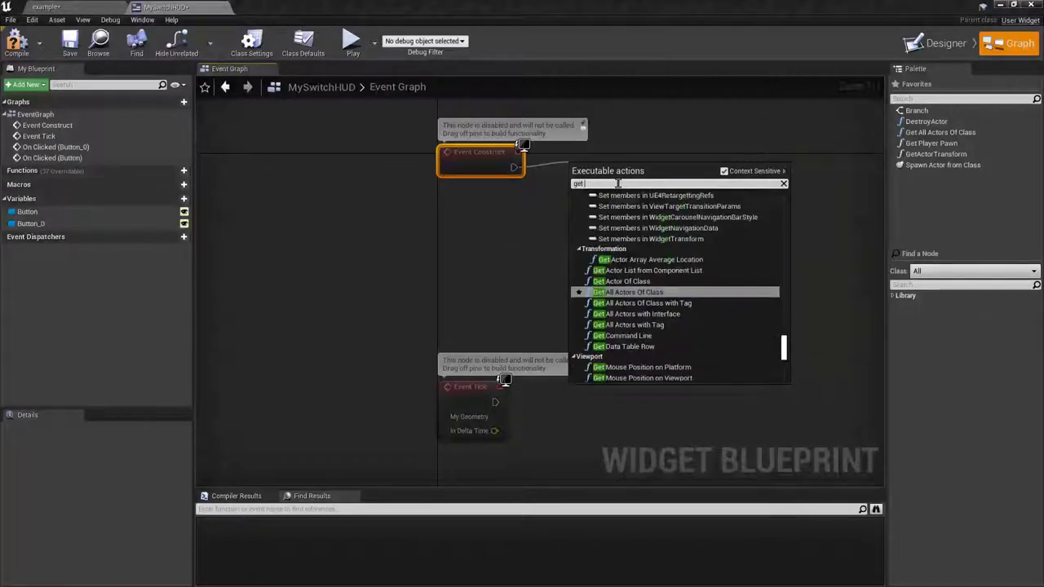
type(" all actor")
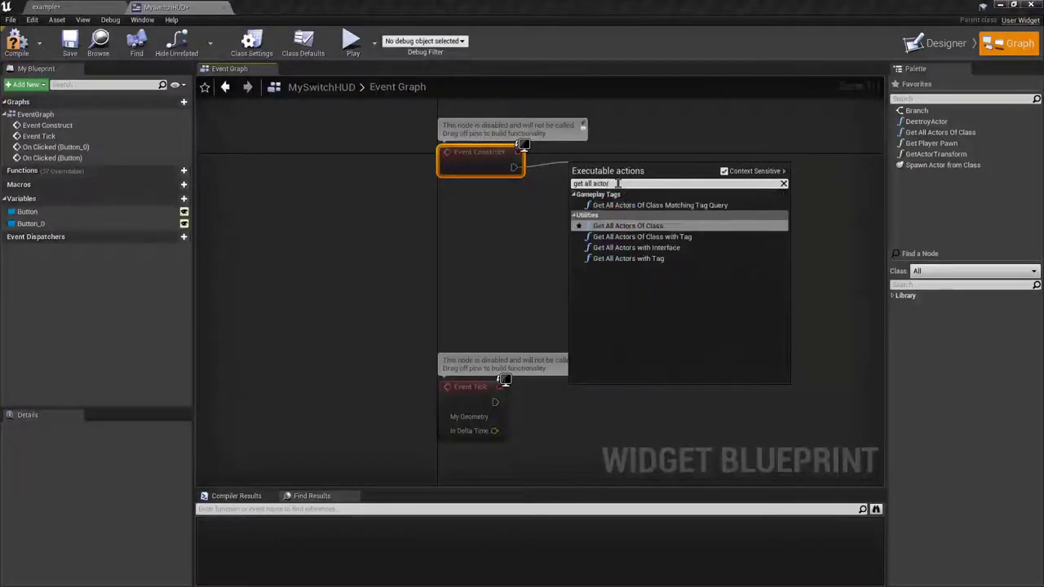
left_click(633, 228)
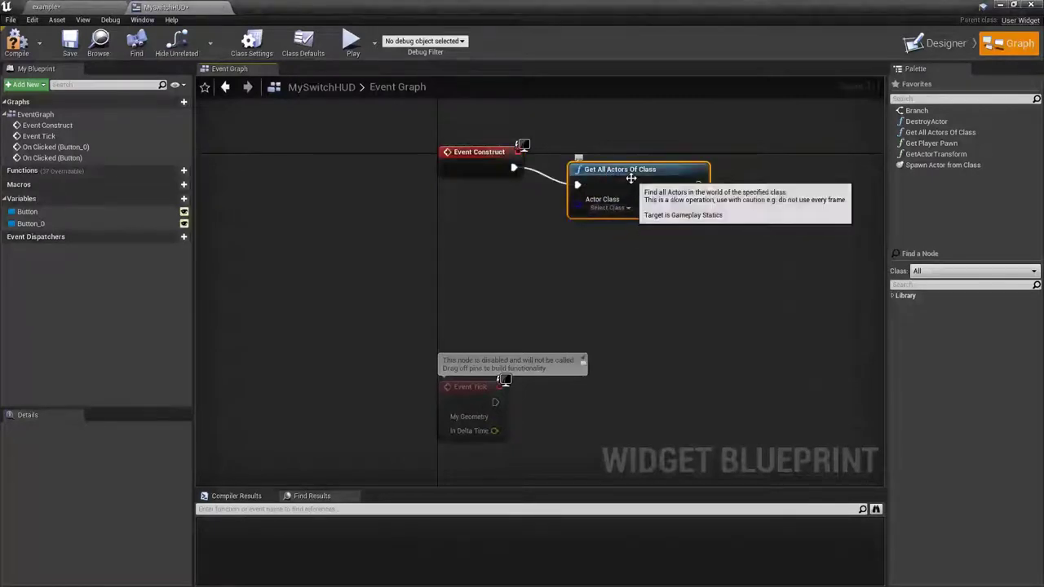
left_click(610, 193)
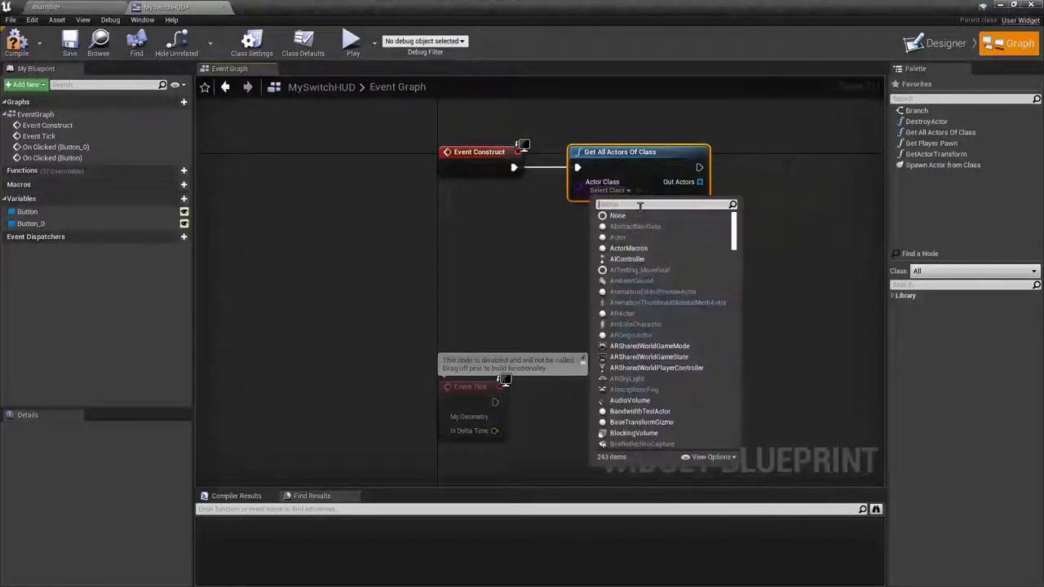
type("camer")
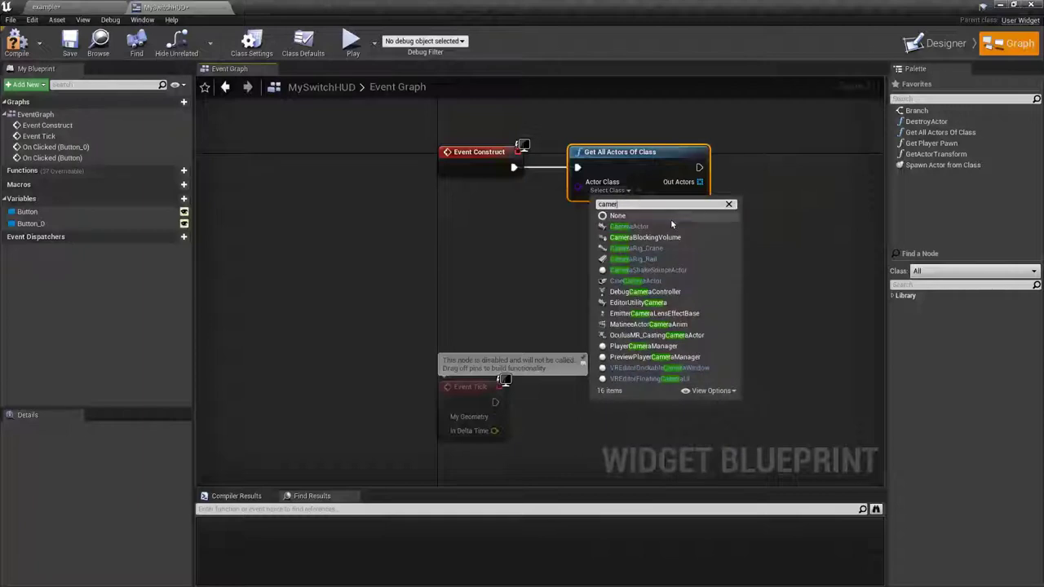
left_click(657, 227)
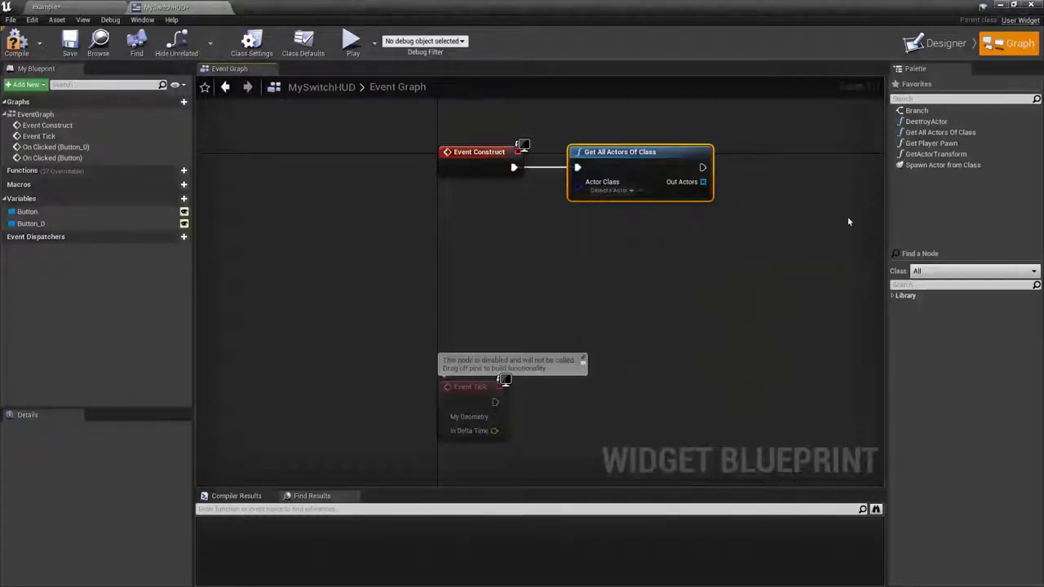
right_click_drag(729, 216, 675, 224)
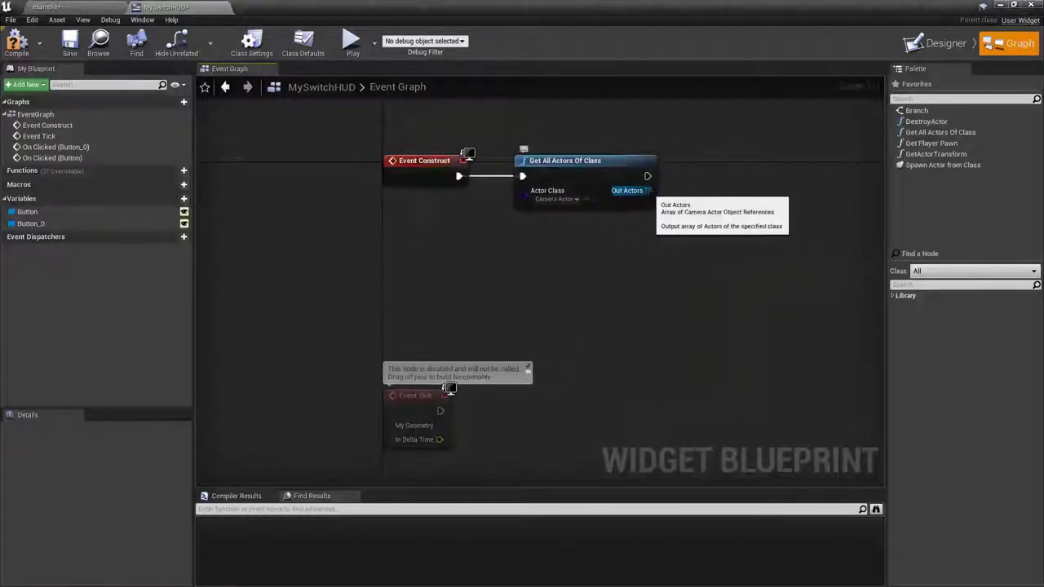
Step: Promote the Out Actors output to a new array variable named Cameras
right_click(669, 197)
left_click(633, 197)
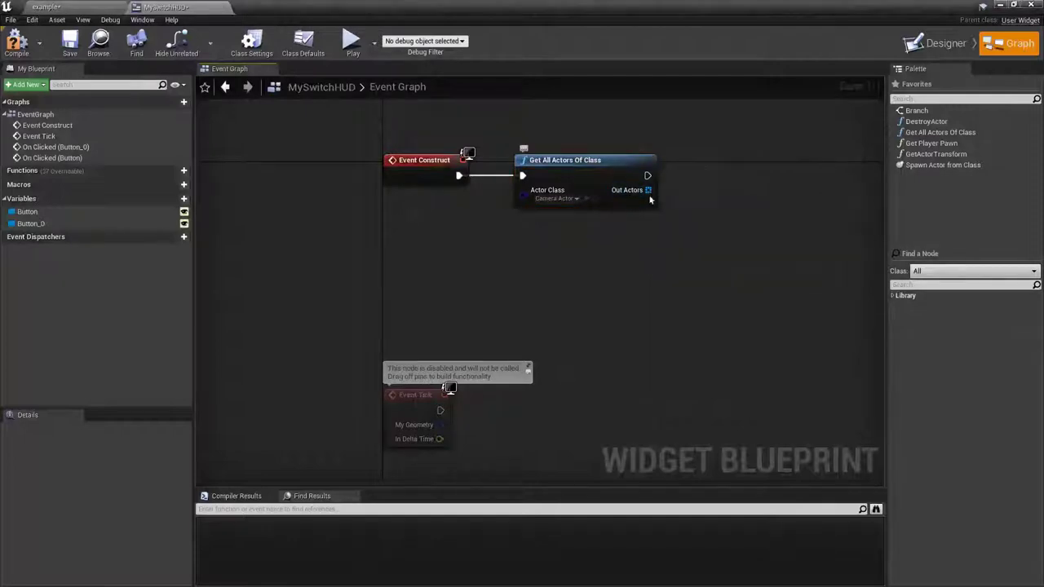
right_click(650, 199)
key("Escape")
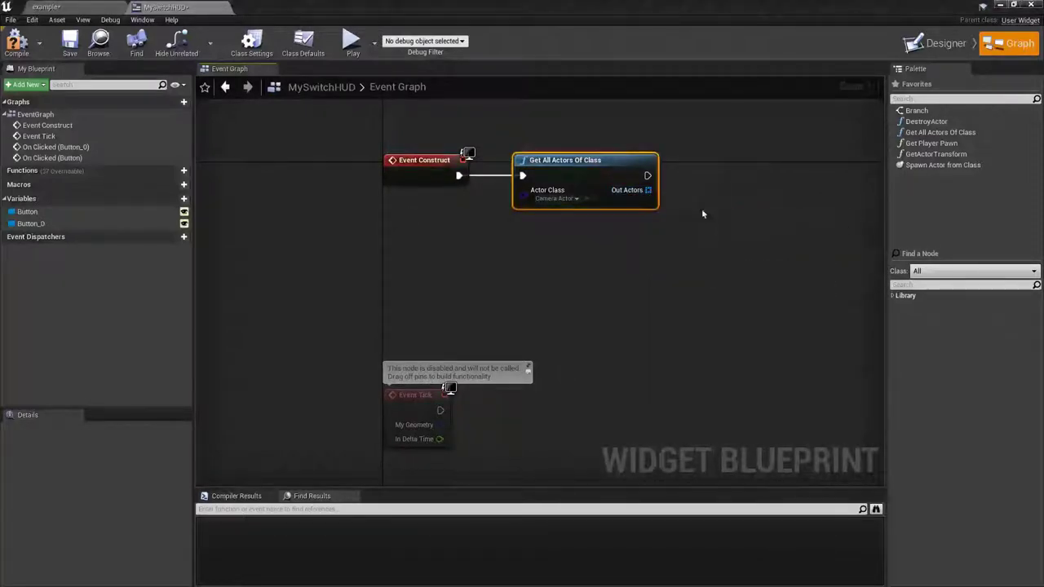
left_click(742, 196)
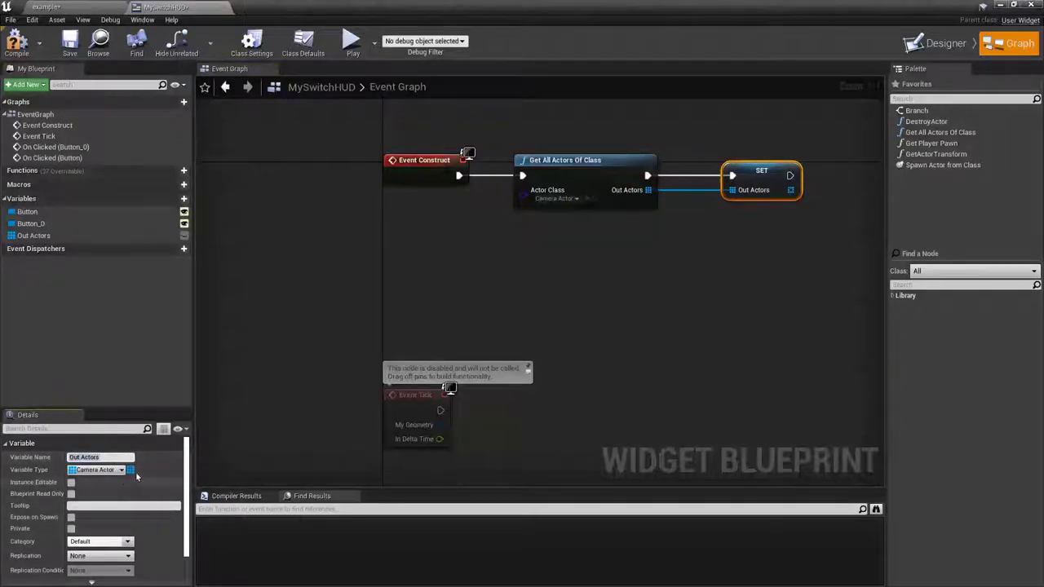
type("Cameras")
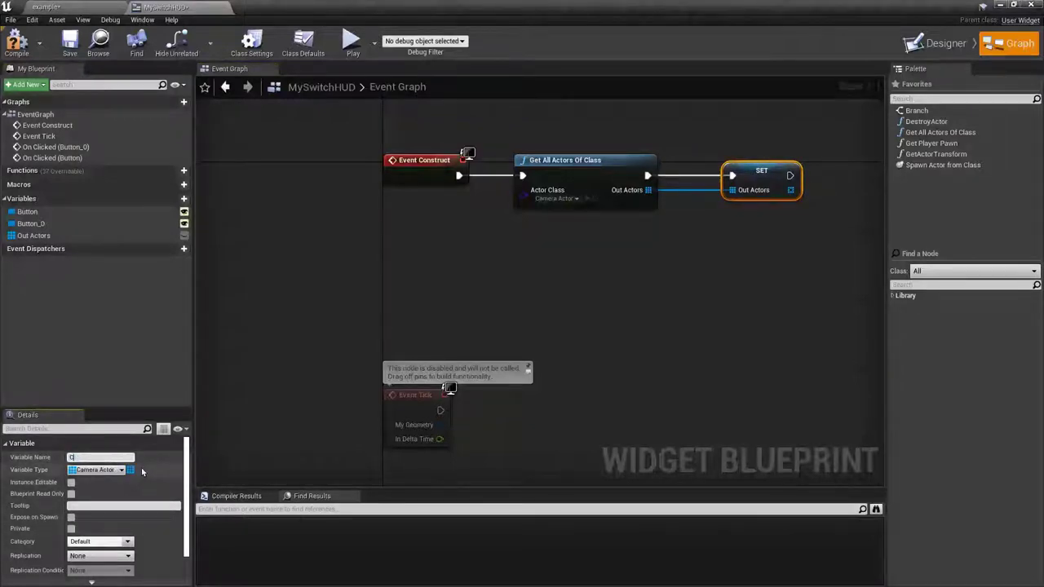
key("Return")
mouse_move(708, 263)
right_mouse_down()
mouse_move(514, 270)
mouse_move(599, 220)
right_mouse_up()
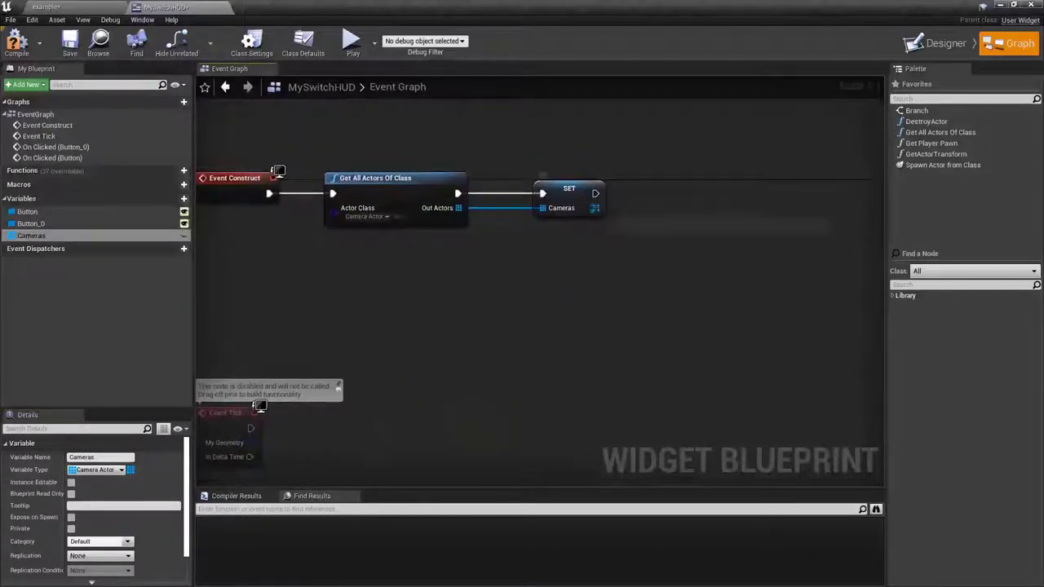
Step: Store the Cameras array Length in a new integer variable AmountOfCameras after the Cameras SET
left_click_drag(596, 208, 626, 251)
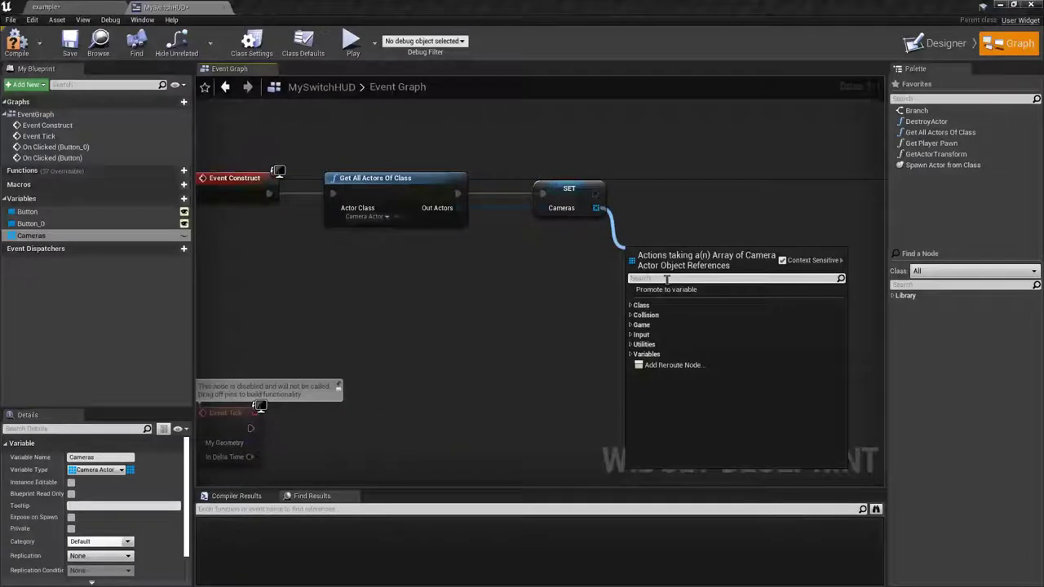
type("length")
key("Return")
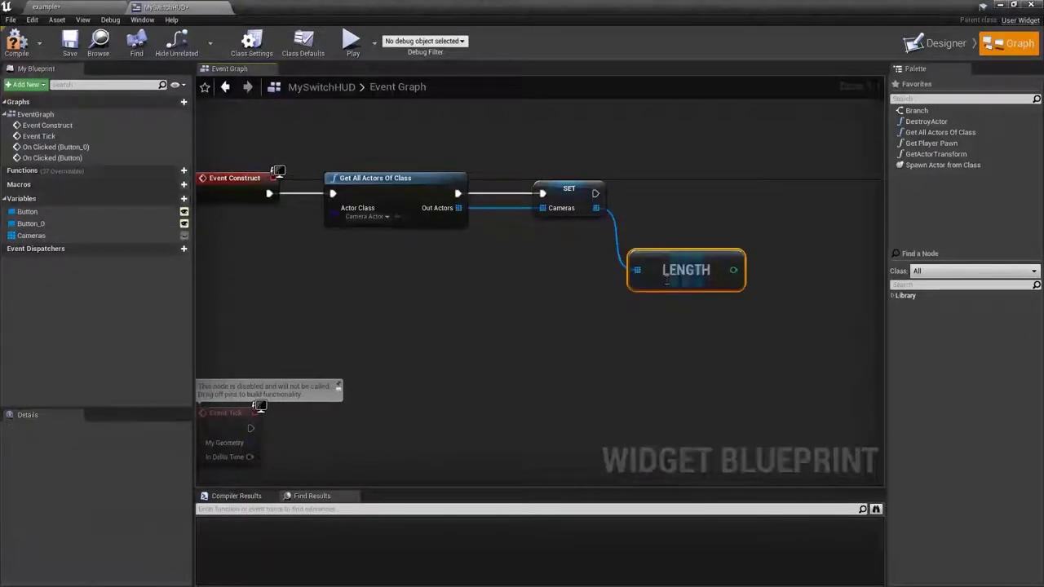
right_click(734, 276)
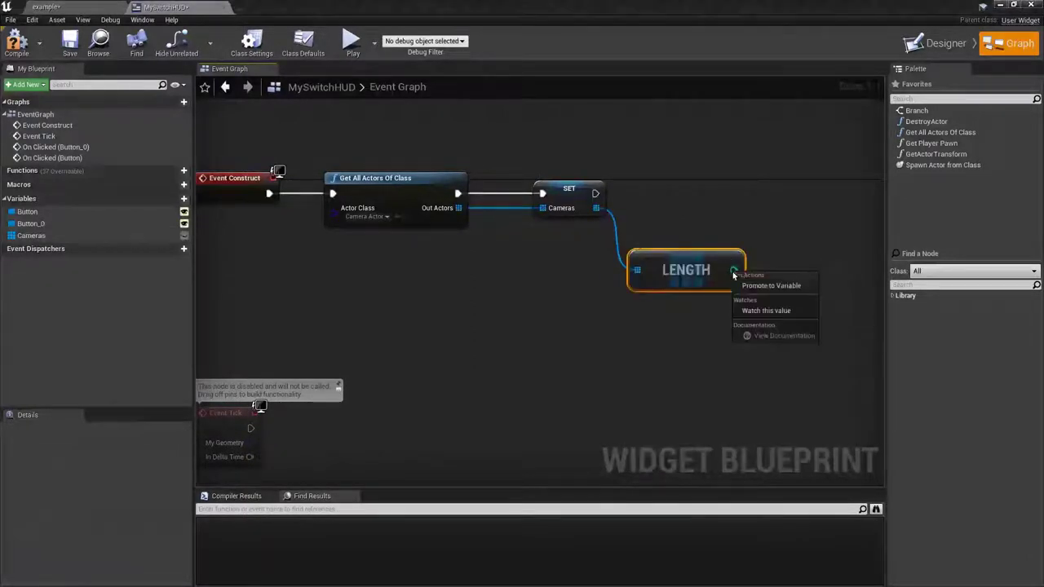
left_click(786, 266)
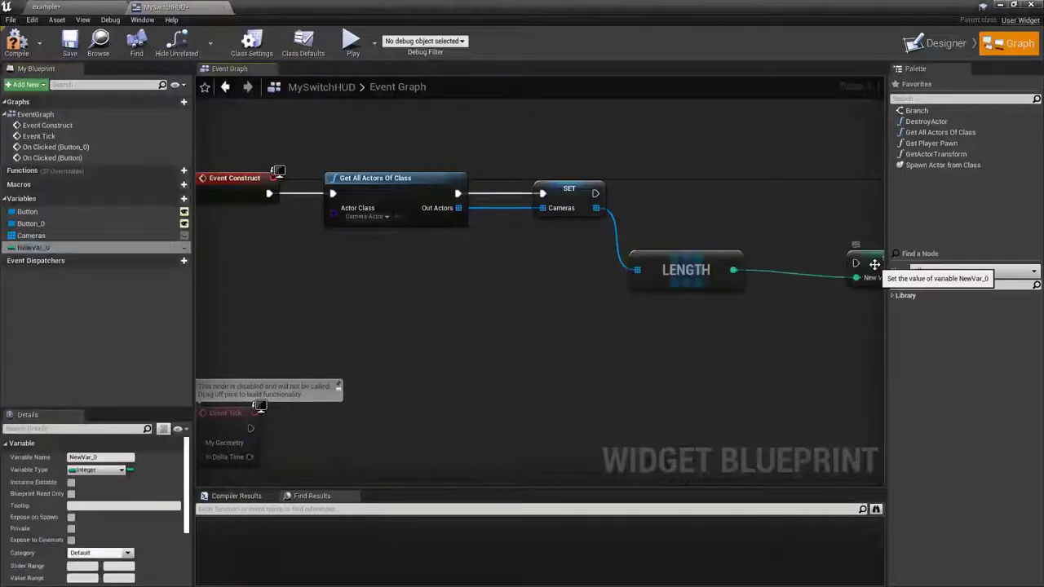
left_click_drag(864, 259, 742, 193)
left_click_drag(589, 193, 795, 195)
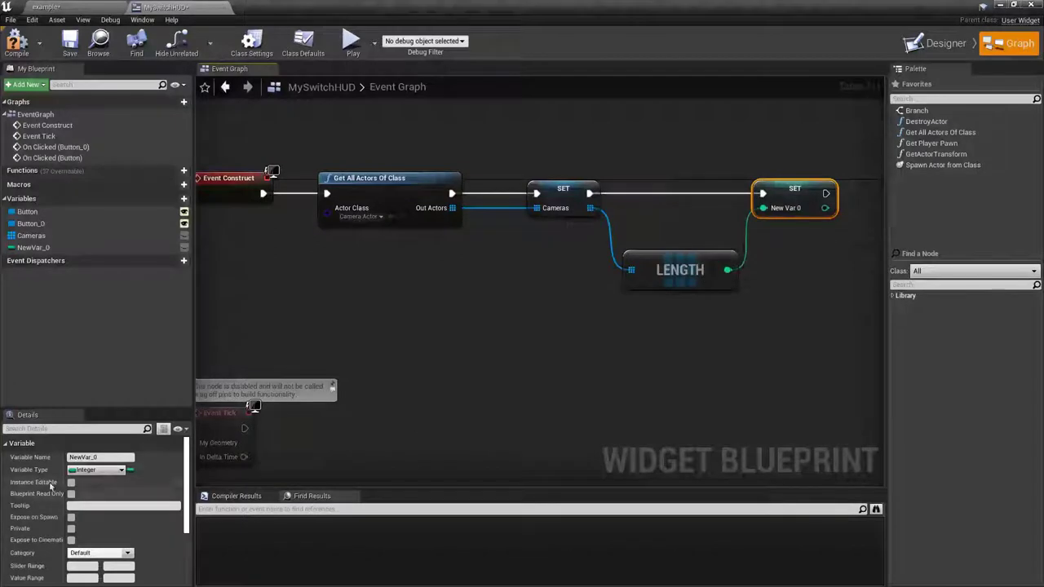
left_click(97, 457)
type("AmountOfCameras")
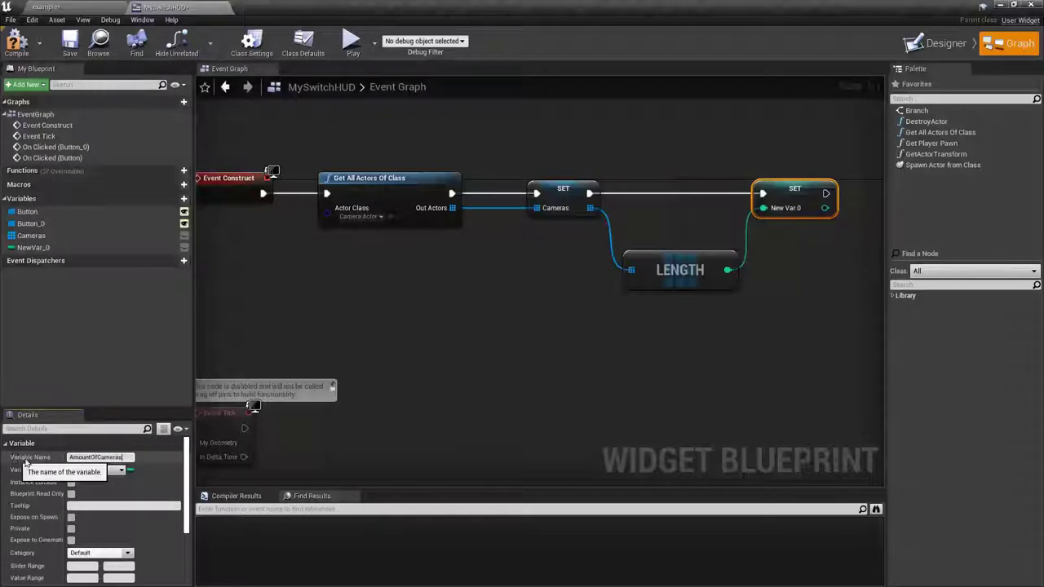
key("Return")
Step: Bring the On Clicked events into view and add a new variable NewVar_0
scroll(631, 312, "down", 2)
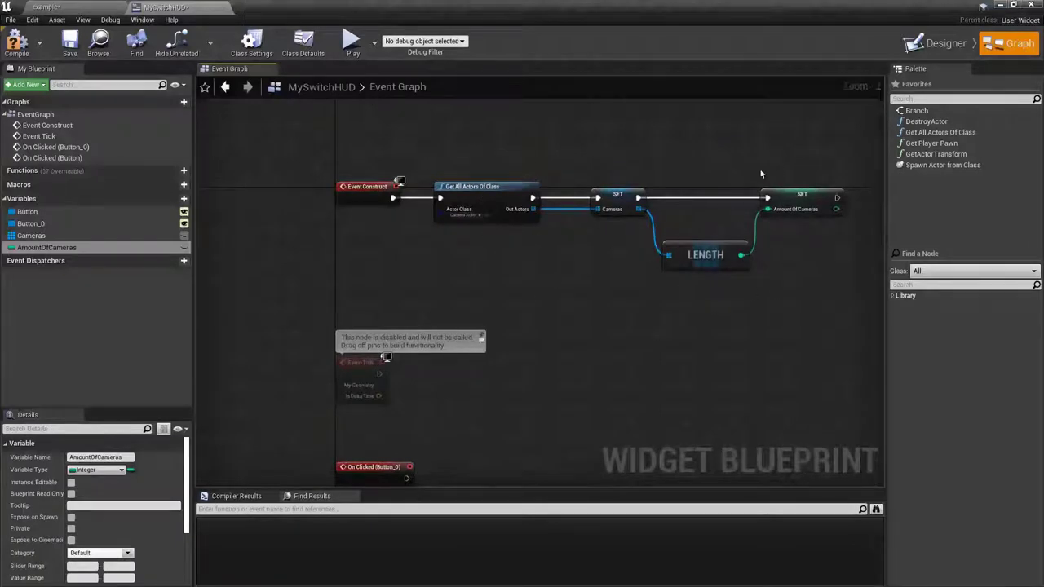
right_click_drag(656, 377, 673, 92)
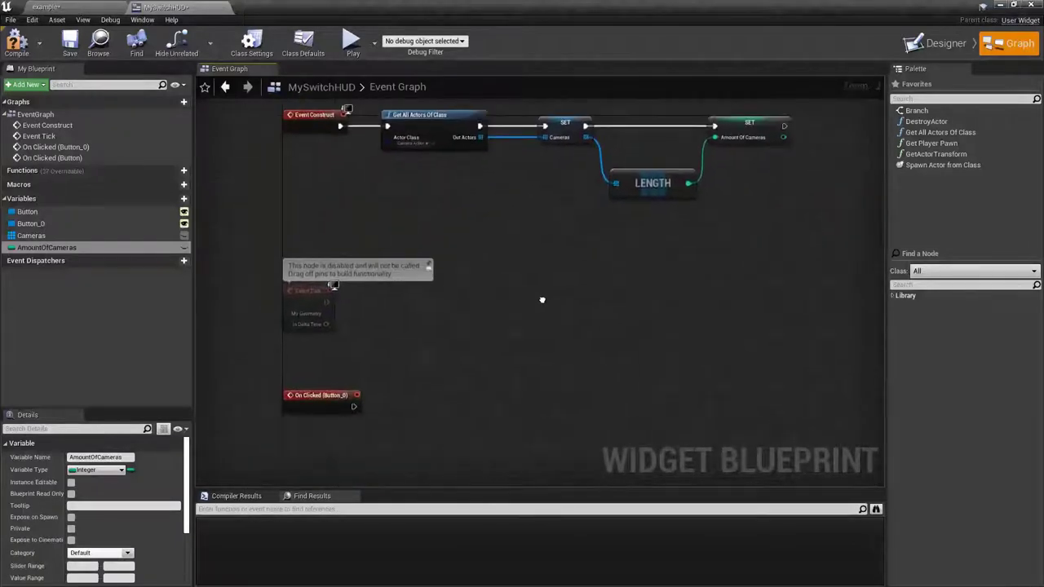
left_click_drag(400, 301, 400, 366)
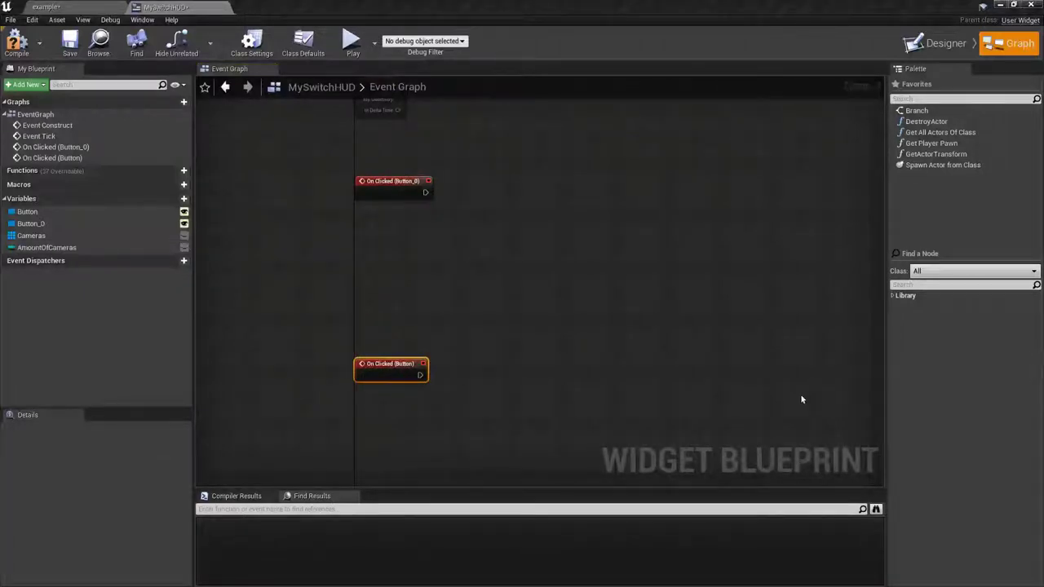
right_click_drag(532, 368, 509, 408)
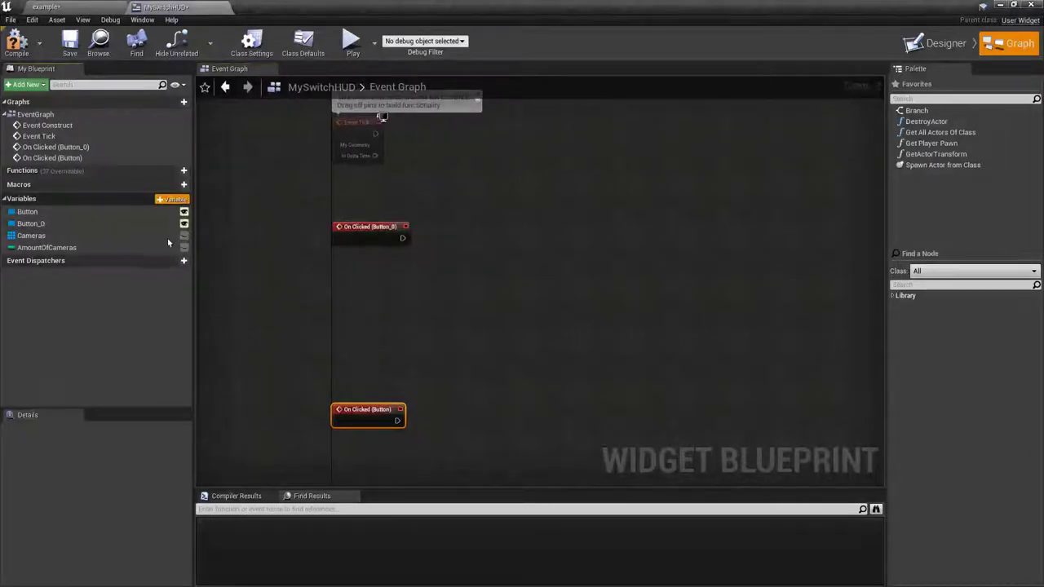
left_click(172, 199)
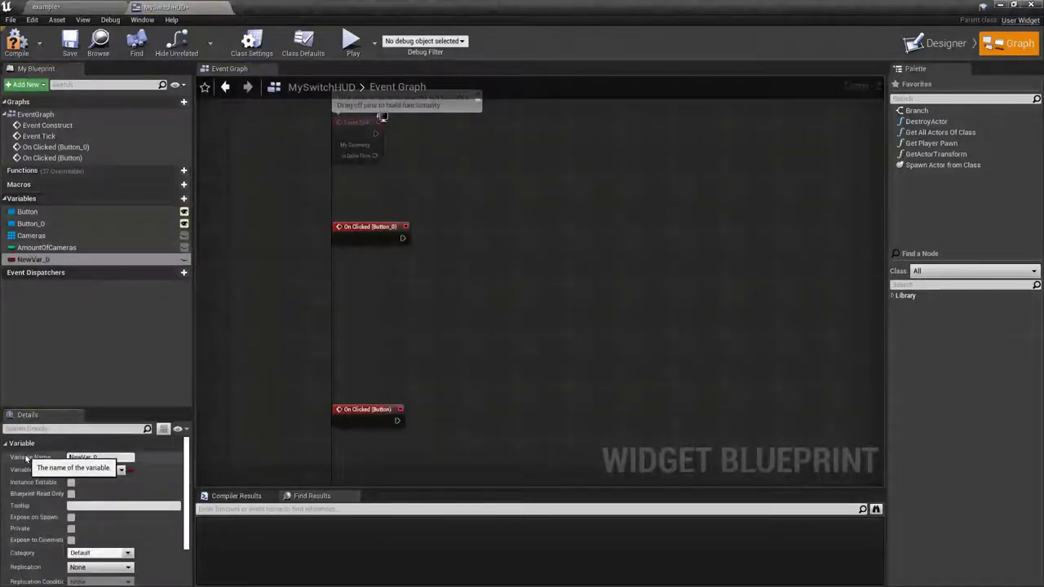
Step: Rename the new variable IndexOfCameras and make it an Integer
type("In")
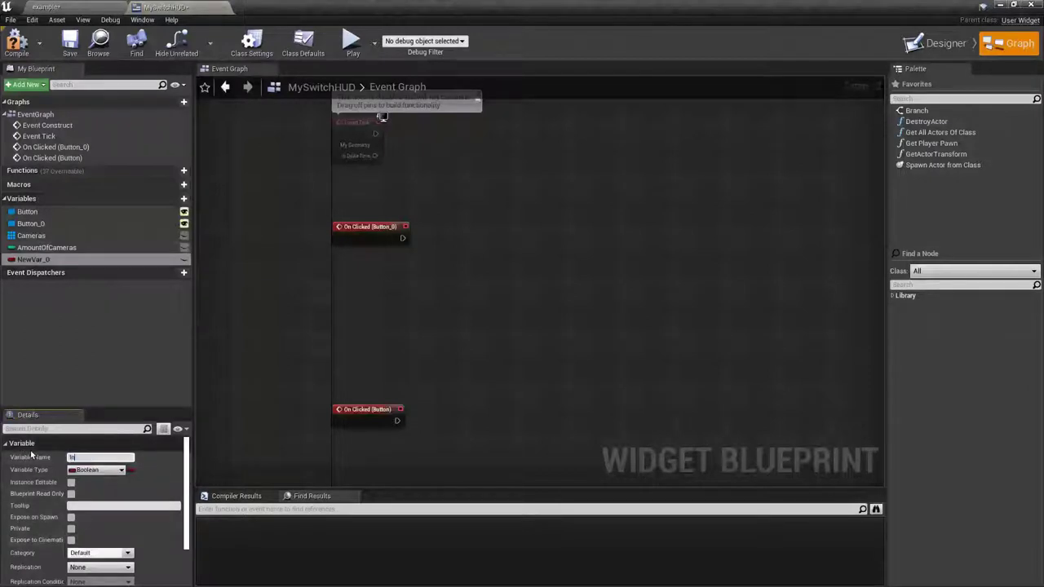
type("dexOfCame")
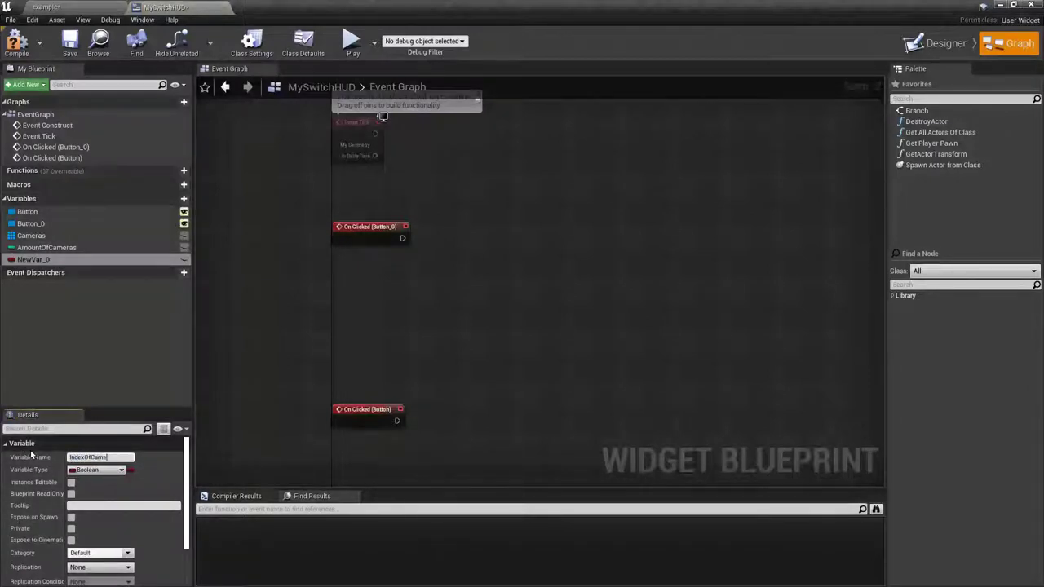
type("ras")
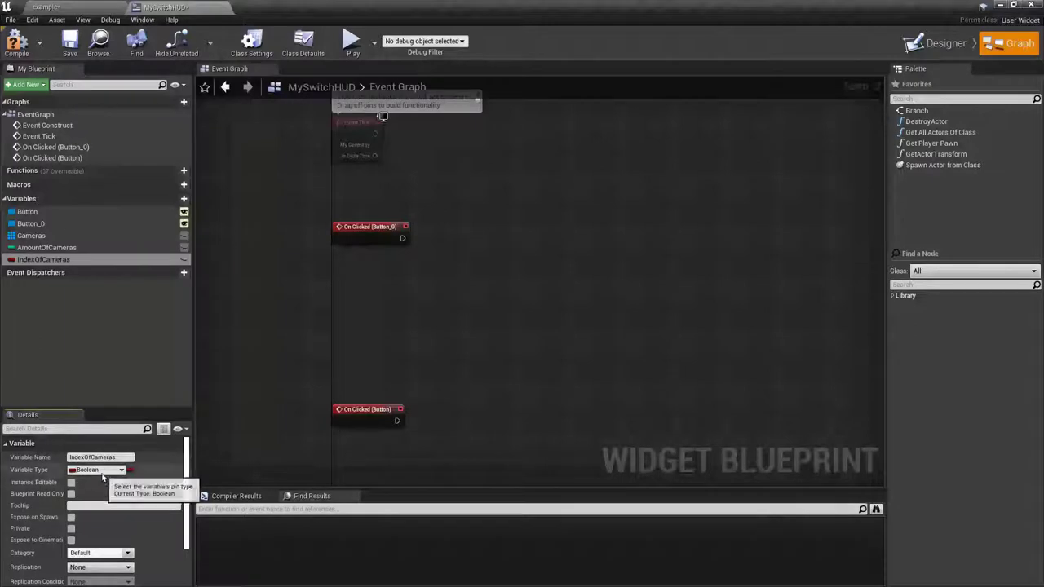
left_click(96, 470)
key("Escape")
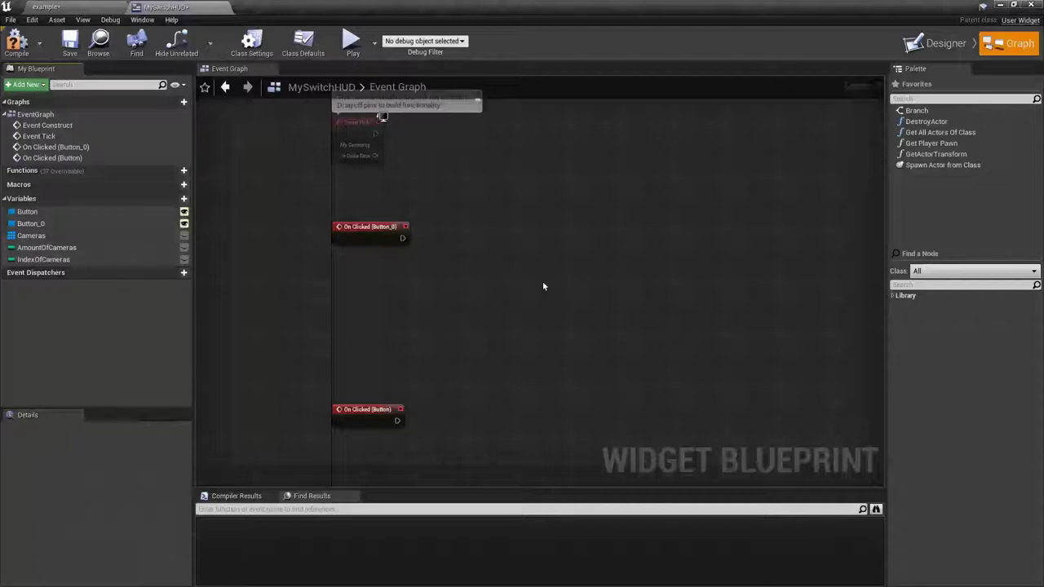
Step: Add Get Player Controller feeding a Set View Target with Blend node
right_click(457, 189)
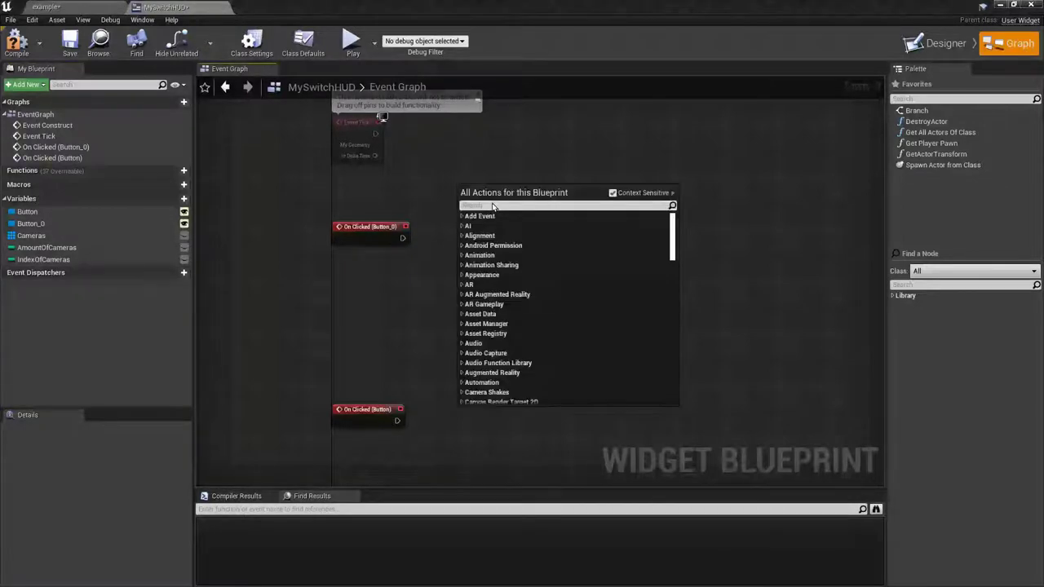
type("get")
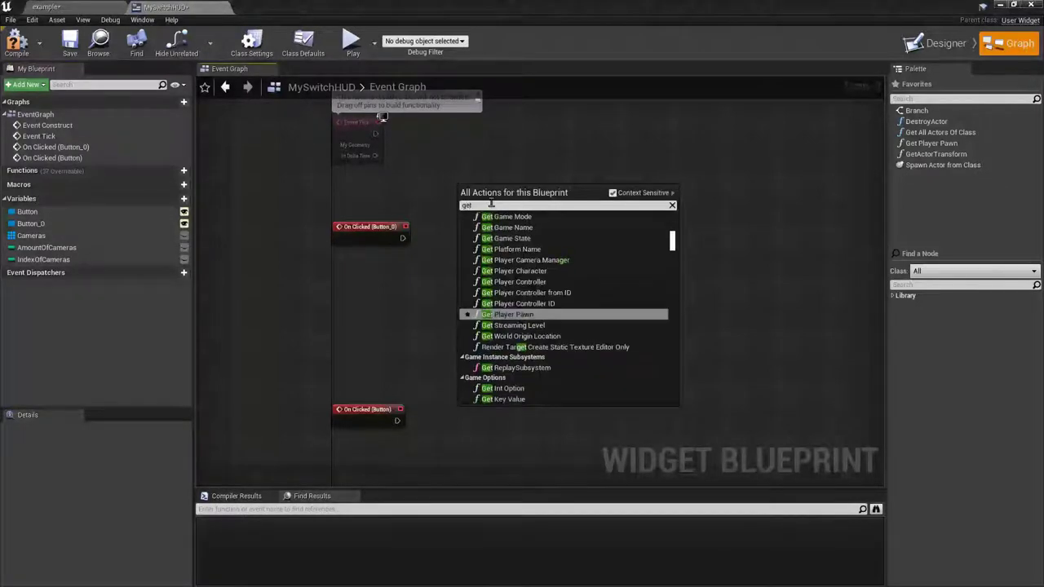
type(" player control")
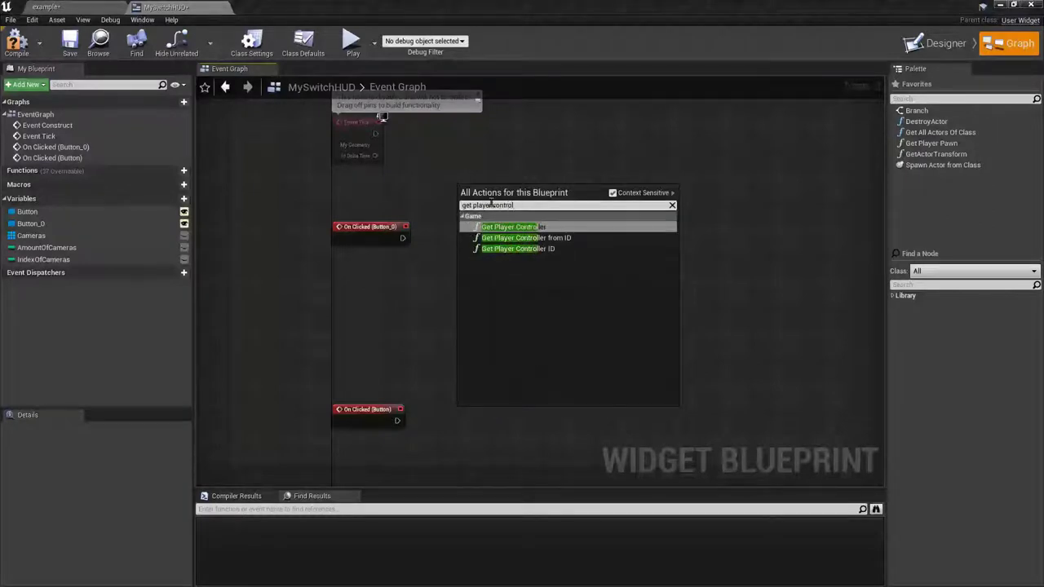
key("Return")
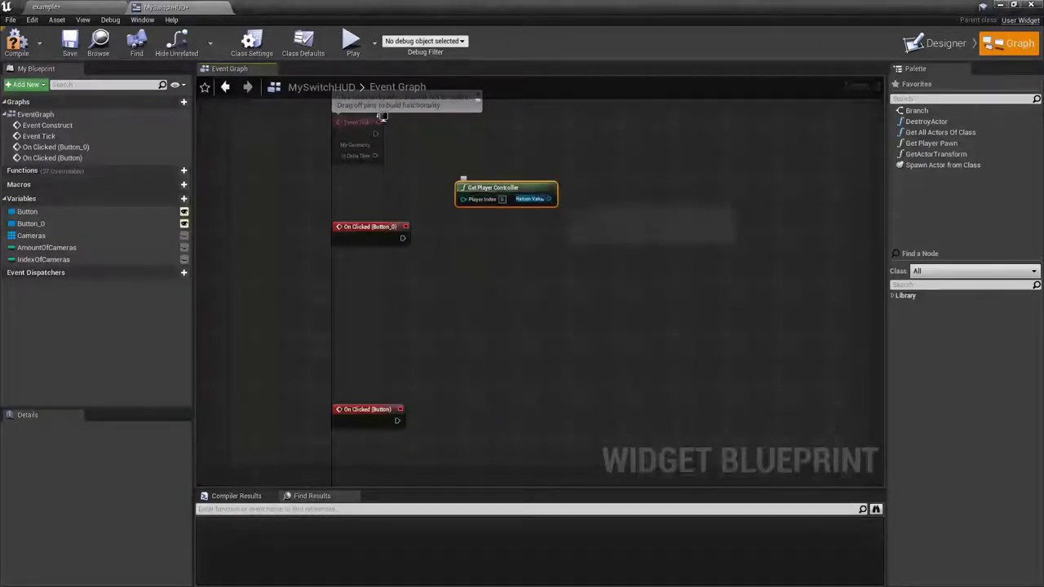
left_click_drag(544, 199, 563, 261)
type("s")
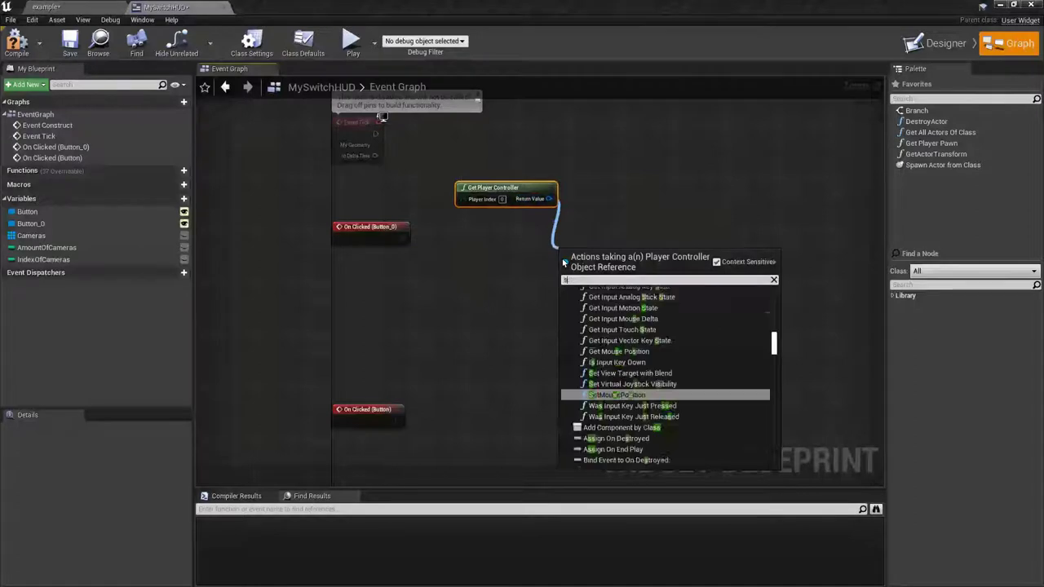
type("et view")
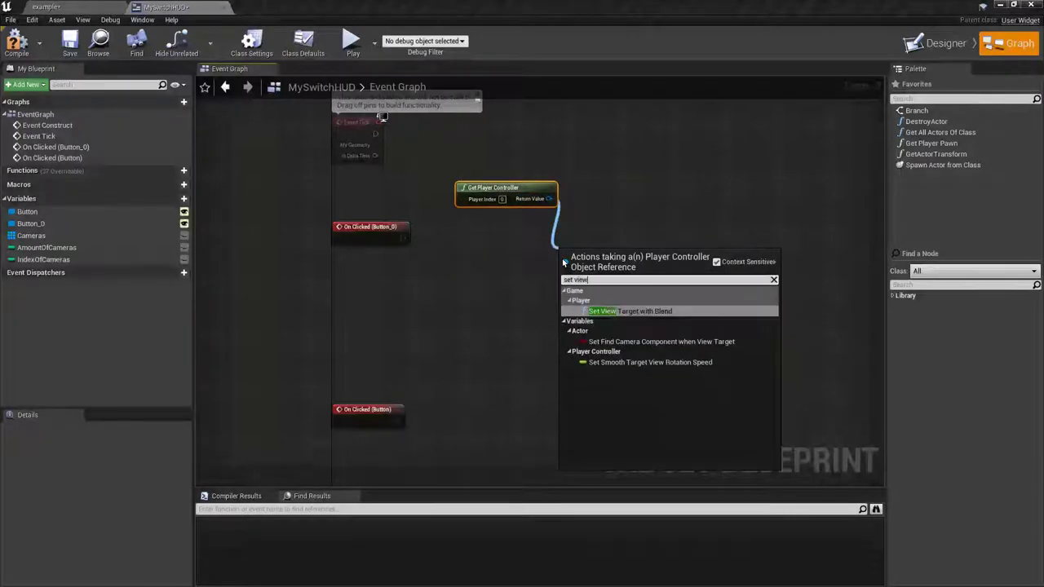
key("Return")
Step: Wire On Clicked (Button_0) into Set View Target with Blend and set Blend Time 0.5
left_click_drag(570, 249, 486, 239)
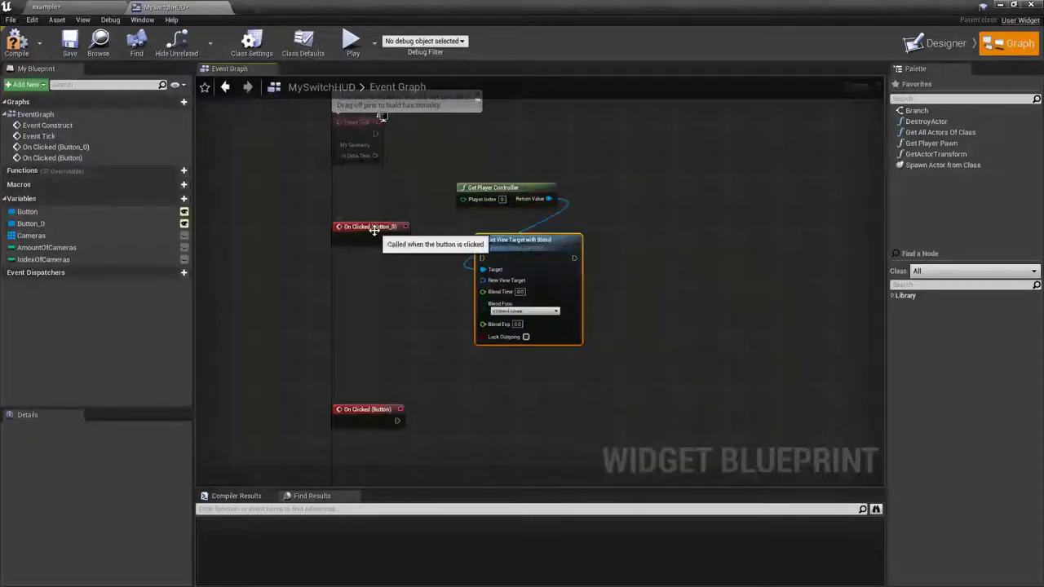
mouse_move(374, 231)
left_mouse_down()
mouse_move(375, 250)
mouse_move(489, 261)
left_mouse_up()
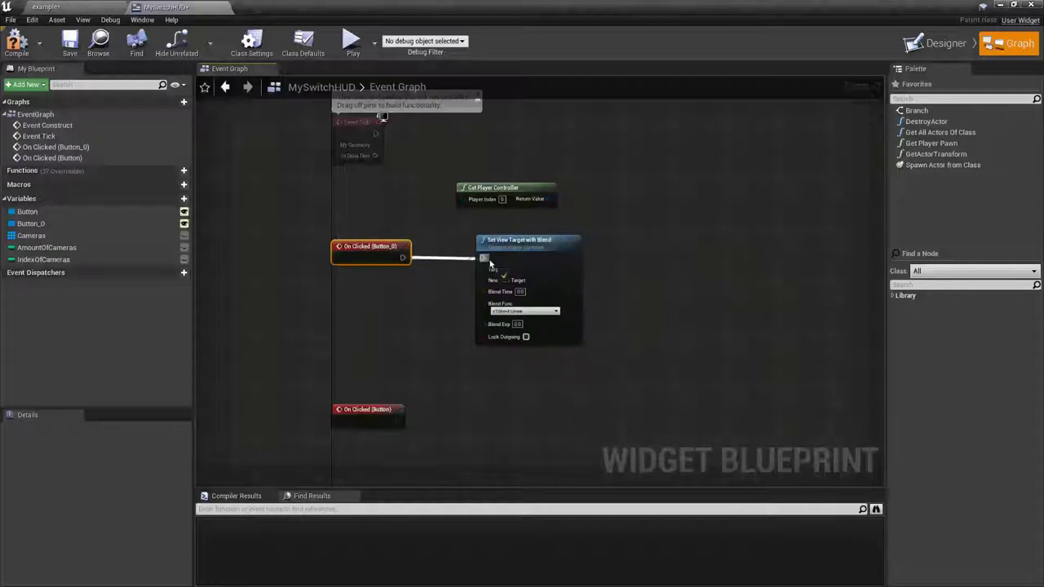
left_click_drag(532, 293, 602, 293)
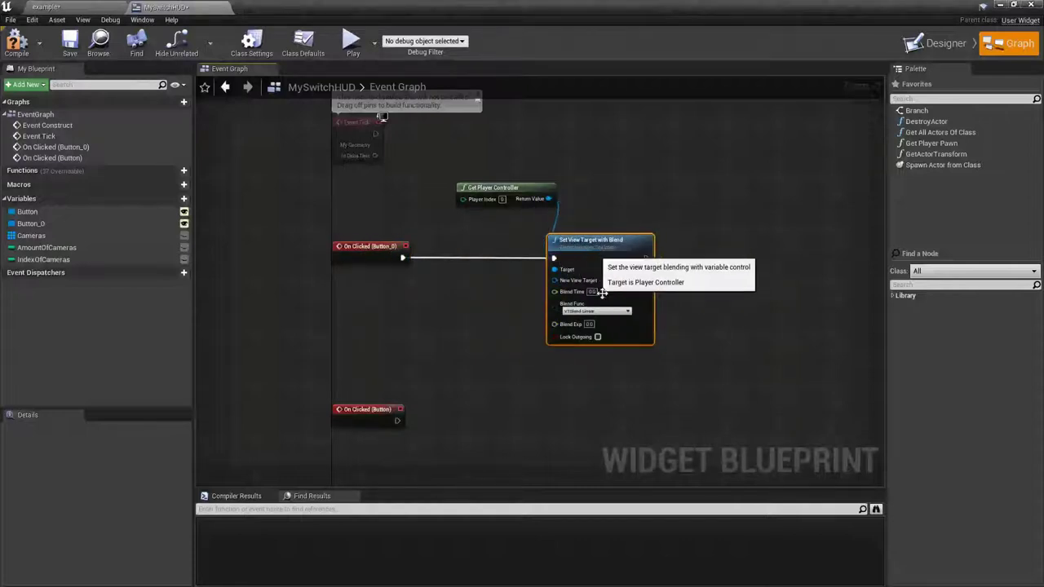
scroll(602, 293, "up", 1)
scroll(571, 269, "up", 1)
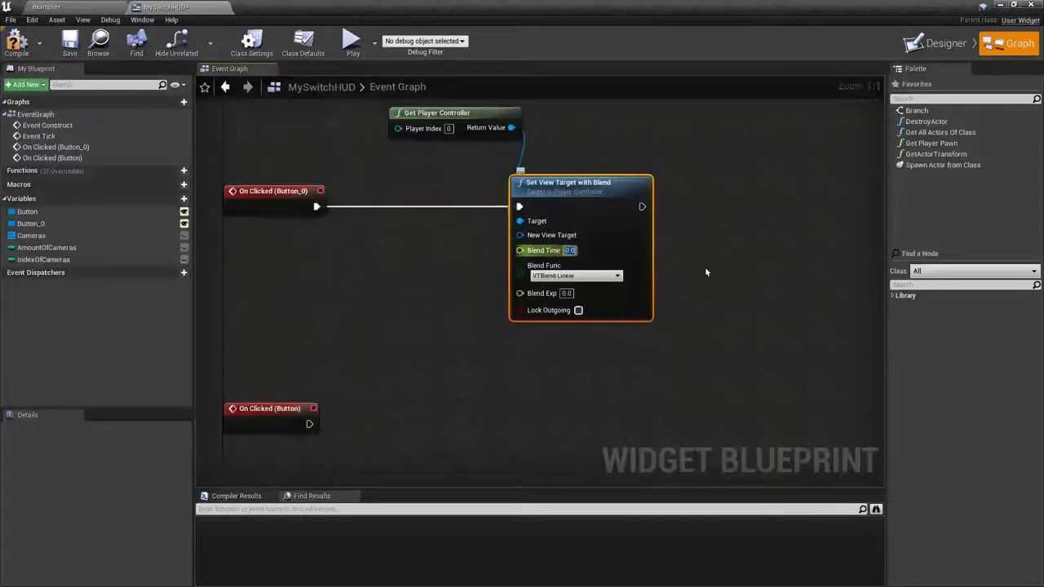
type("0.5")
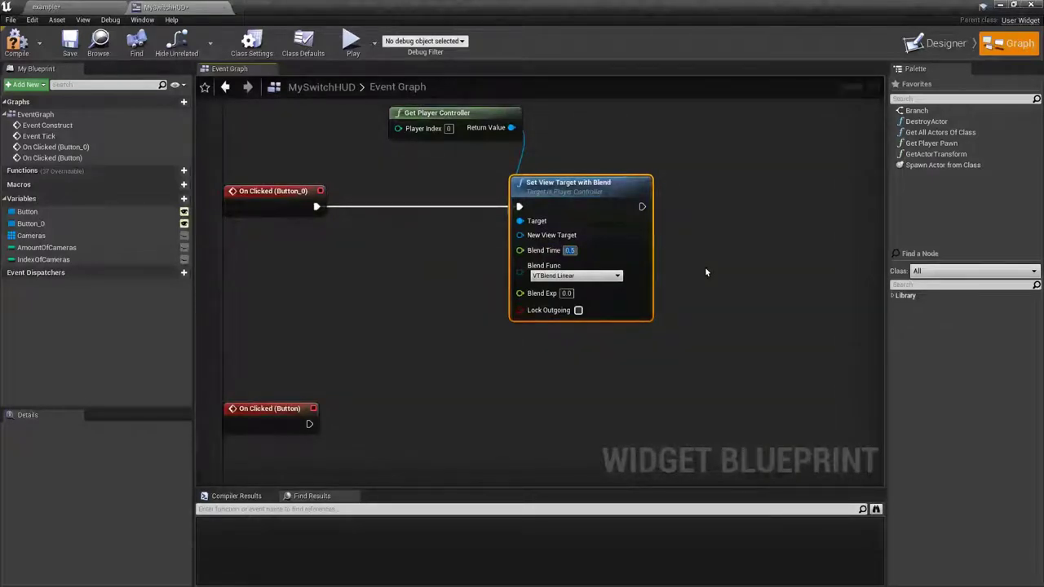
left_click(459, 348)
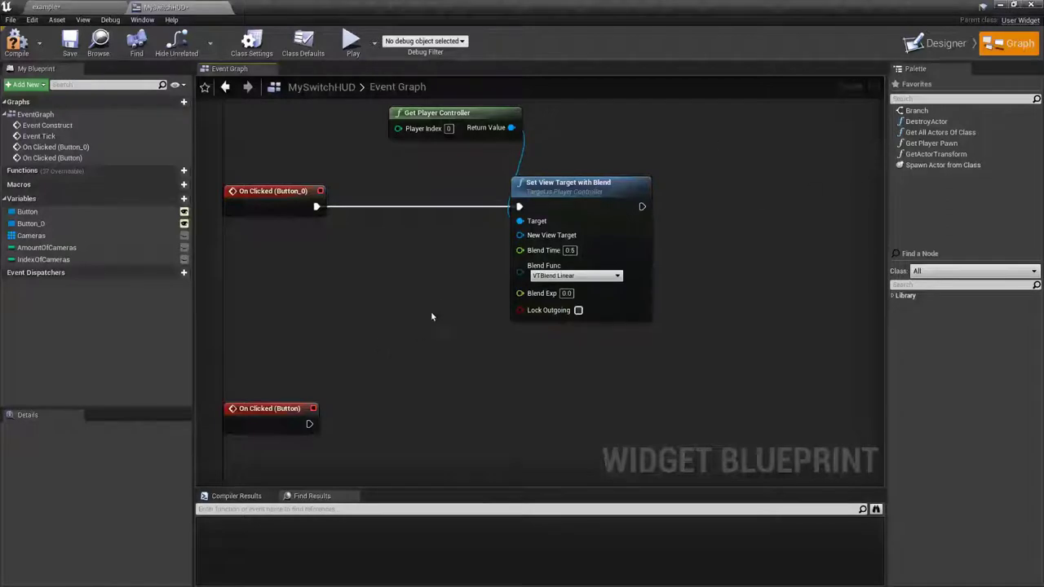
right_click_drag(432, 316, 492, 279)
Step: Add a Get (a copy) node on the Cameras array and wire its output to New View Target
mouse_move(31, 236)
left_mouse_down()
mouse_move(396, 241)
mouse_move(468, 303)
left_mouse_up()
type("get")
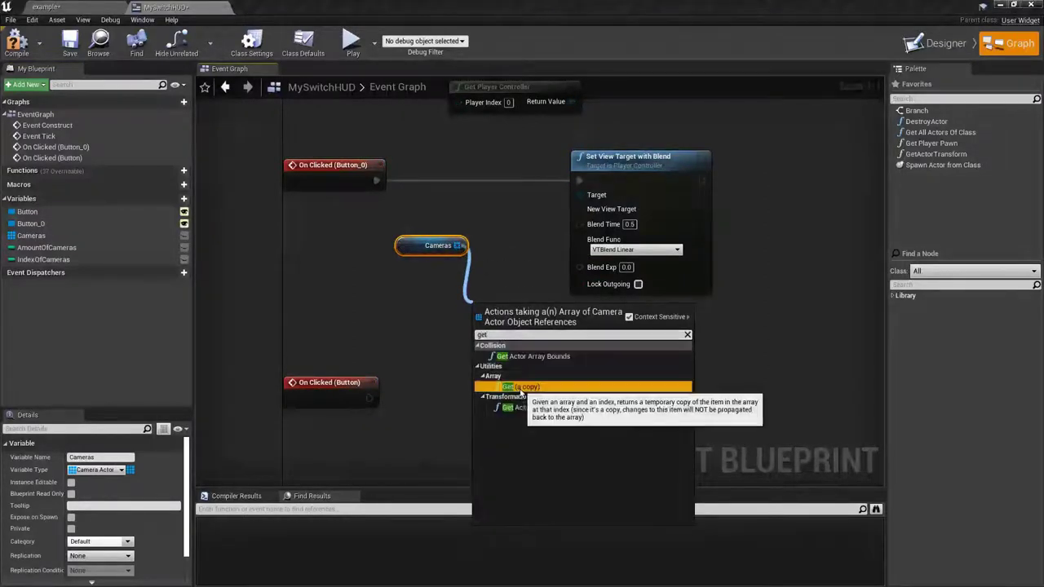
left_click(522, 386)
mouse_move(493, 281)
left_mouse_down()
mouse_move(476, 264)
mouse_move(580, 209)
left_mouse_up()
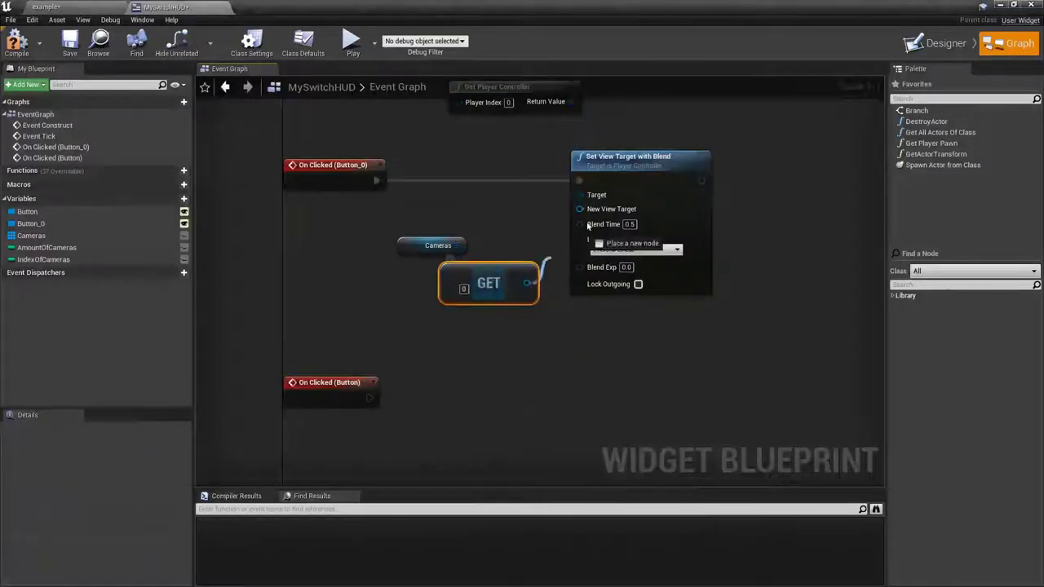
left_click_drag(415, 245, 381, 236)
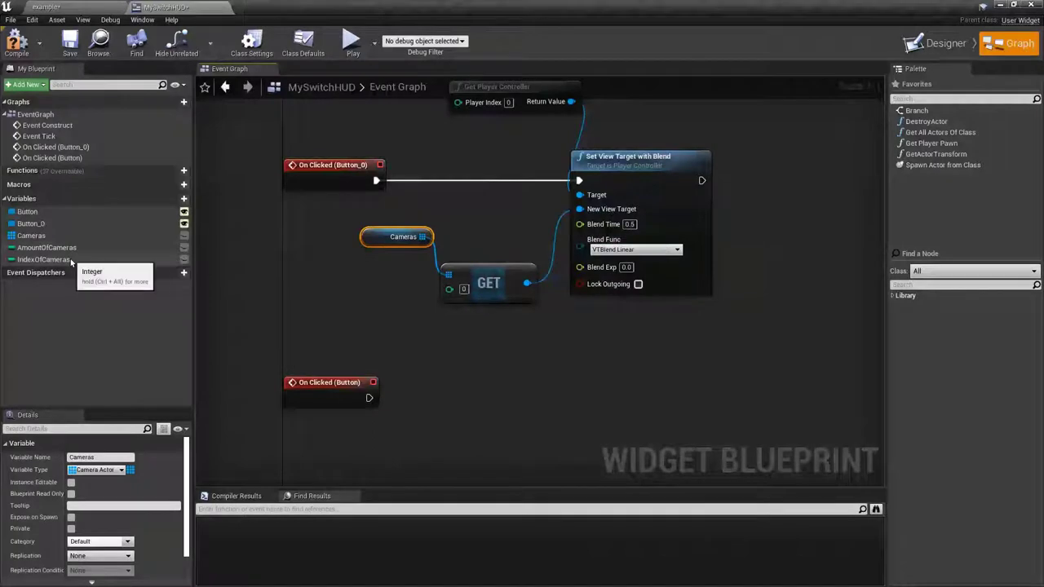
Step: Feed IndexOfCameras into the Get node's index and place another IndexOfCameras getter
left_click_drag(43, 259, 449, 292)
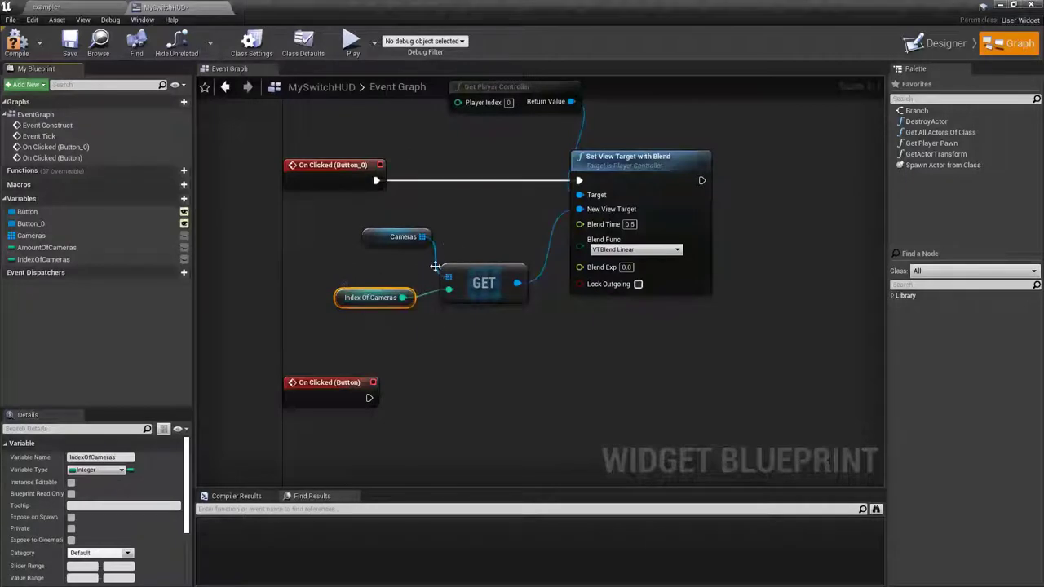
left_click_drag(400, 236, 372, 243)
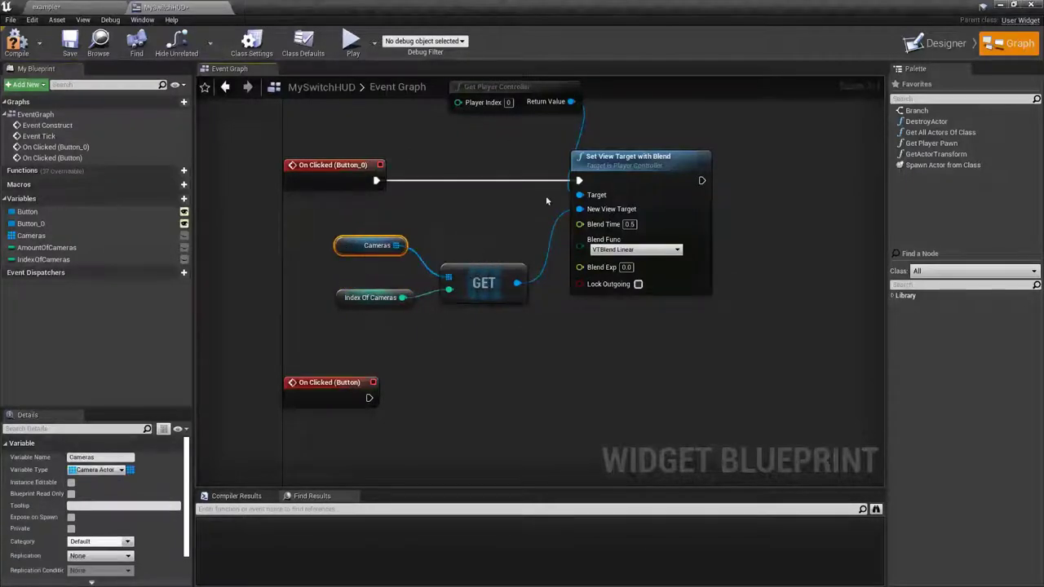
right_click_drag(406, 232, 379, 266)
right_click_drag(516, 360, 441, 364)
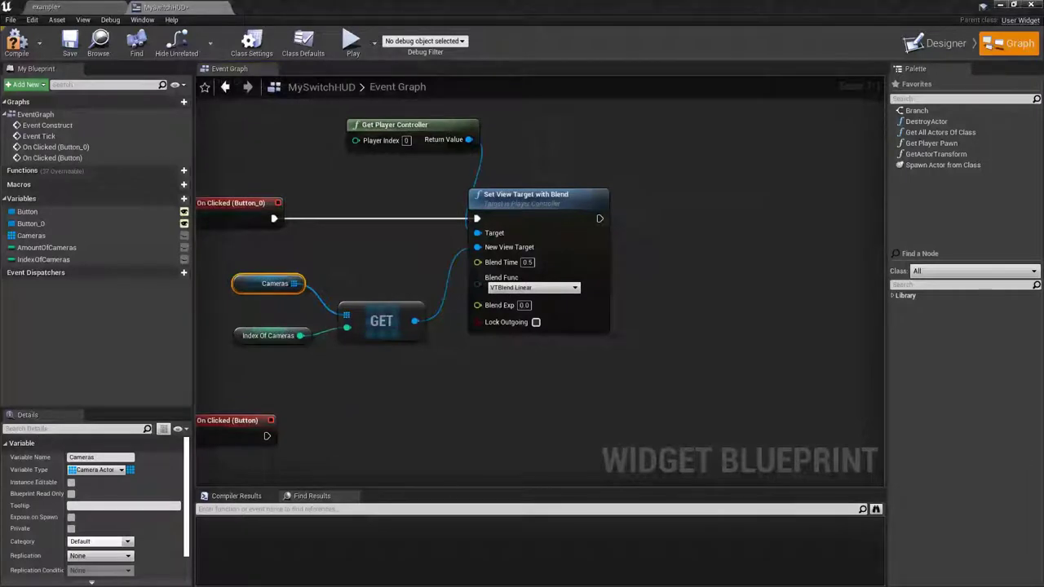
mouse_move(43, 260)
left_mouse_down()
mouse_move(669, 275)
mouse_move(795, 198)
left_mouse_up()
Step: Increment Index Of Cameras with a ++ node that runs after Set View Target with Blend
left_click(670, 271)
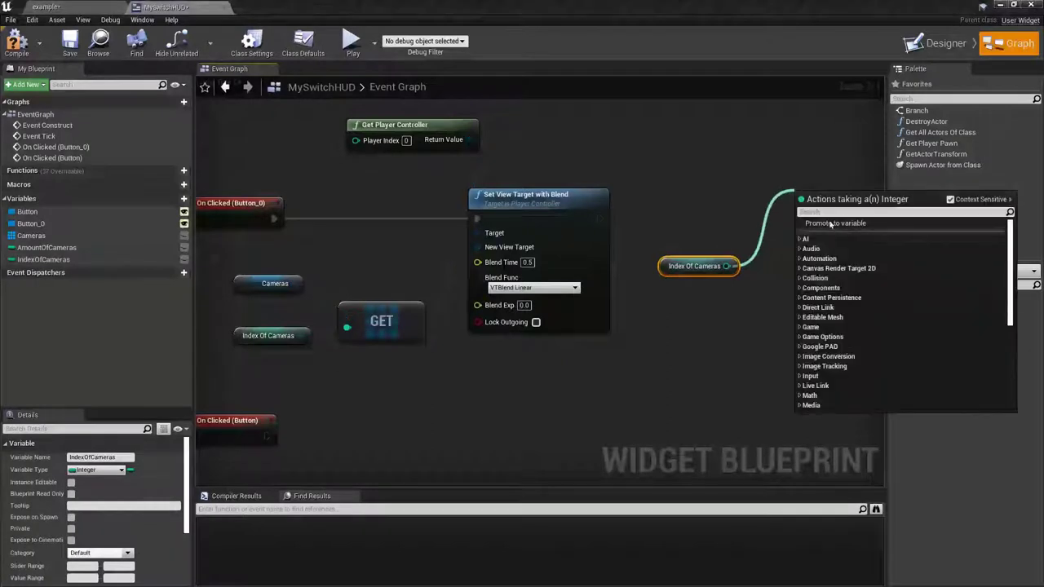
type("++")
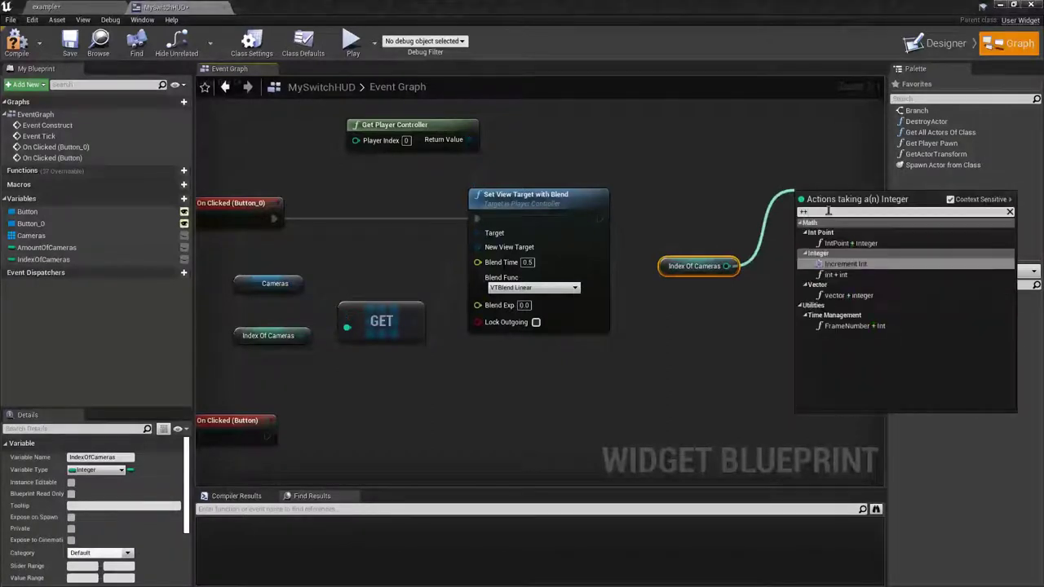
key("Return")
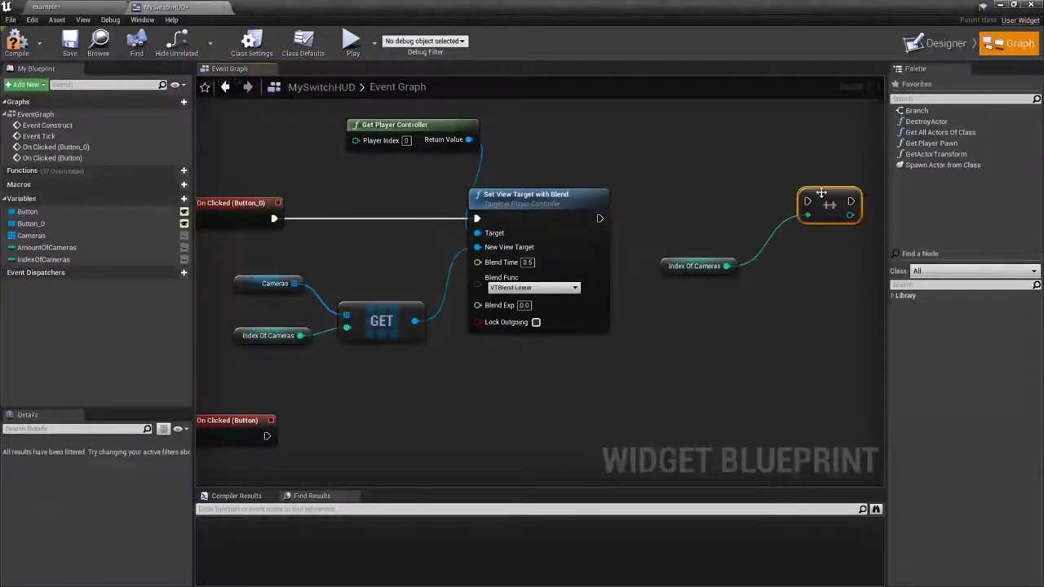
left_click_drag(813, 196, 707, 217)
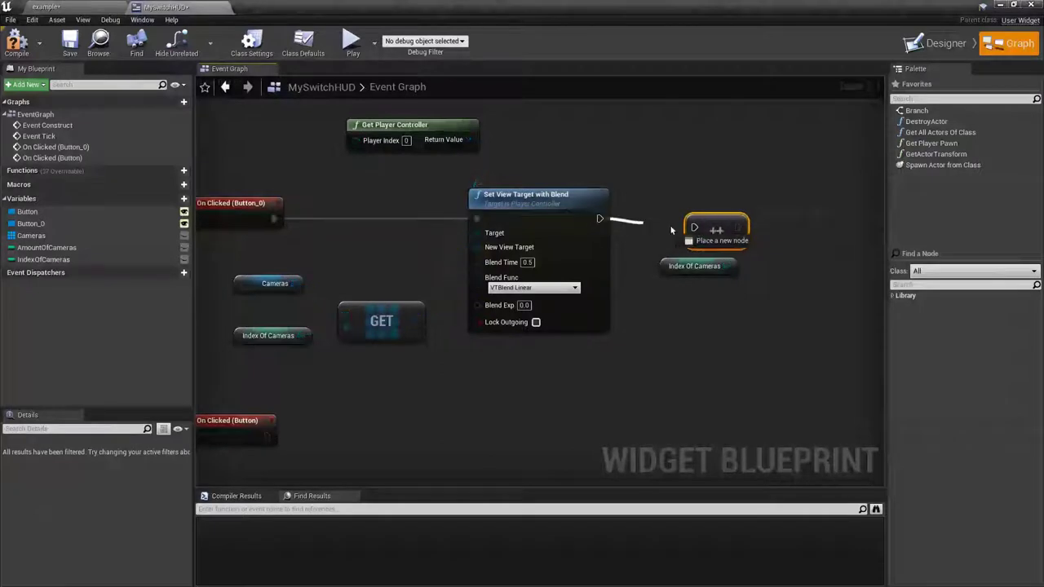
left_click_drag(602, 218, 734, 221)
Step: Chain a new Branch node after the increment and bring IndexOfCameras into the graph
right_click_drag(725, 310, 573, 305)
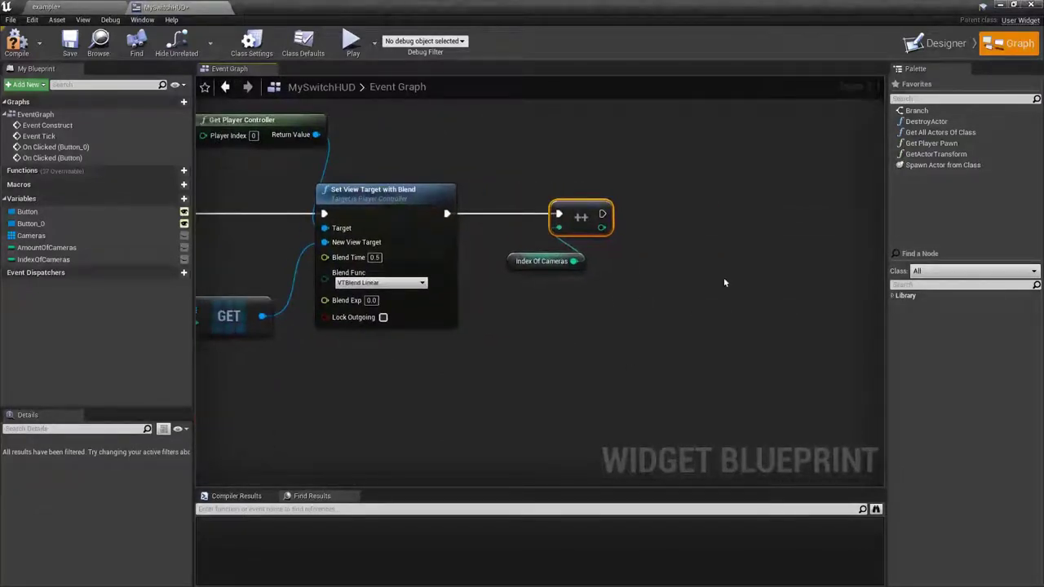
right_click_drag(724, 282, 705, 292)
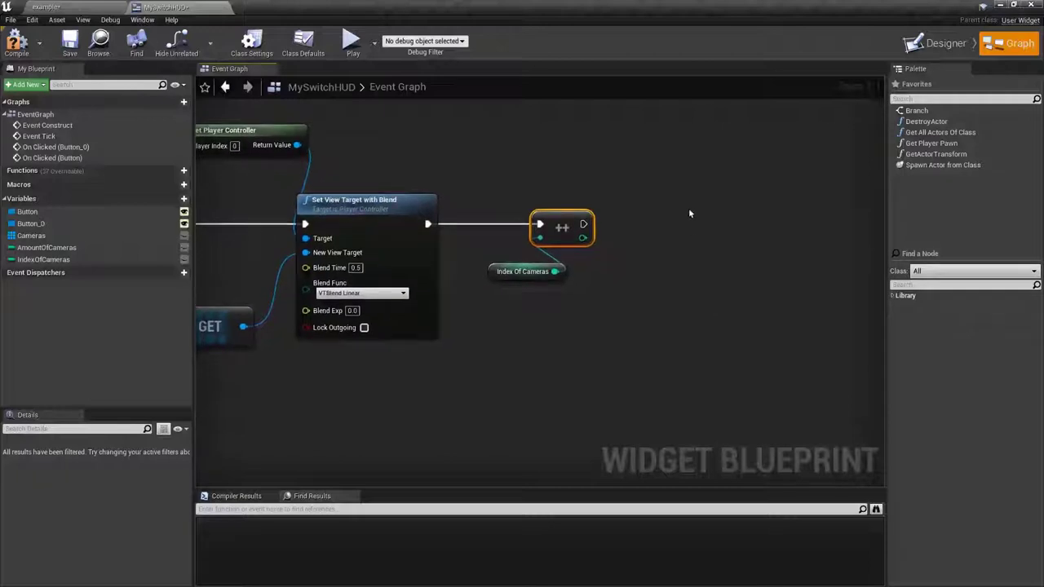
left_click(710, 229)
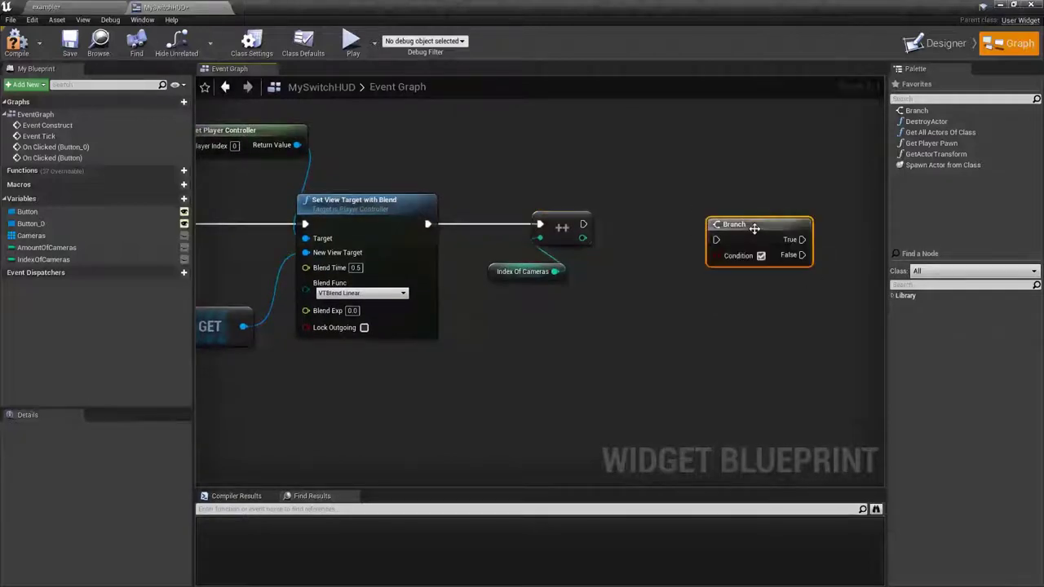
left_click_drag(583, 231, 705, 233)
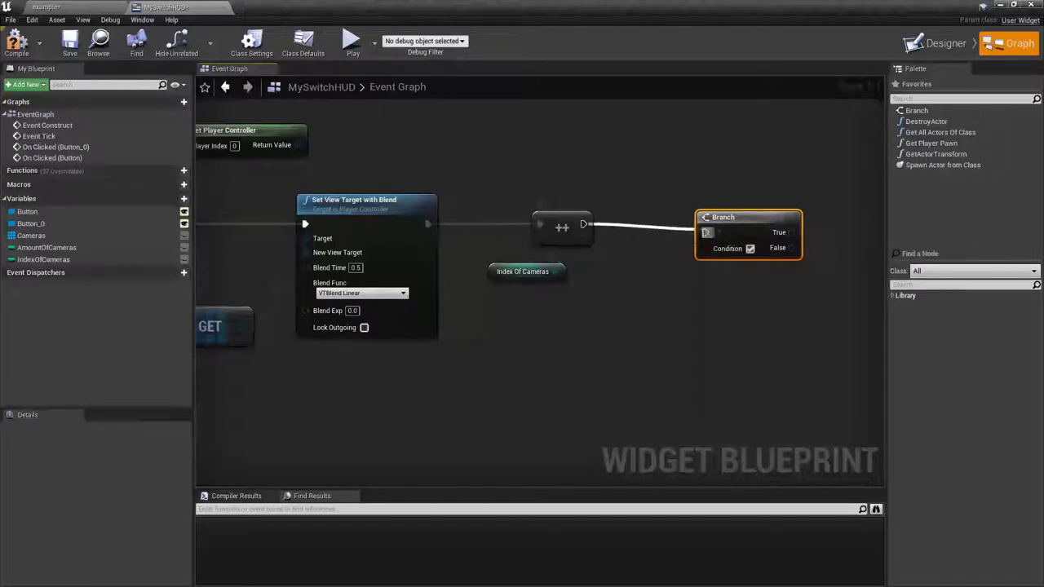
left_click_drag(777, 218, 776, 211)
right_click_drag(694, 316, 720, 307)
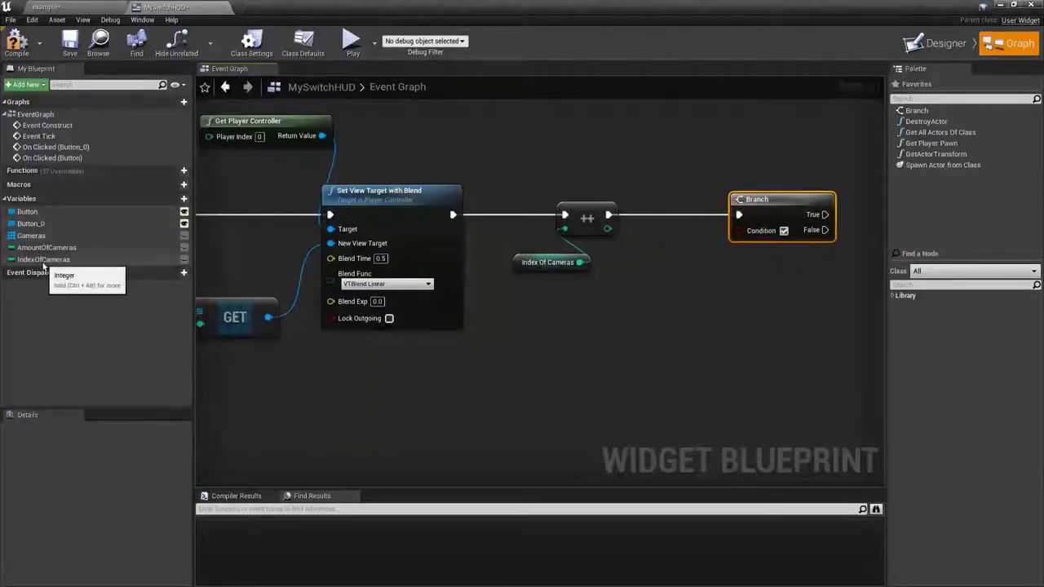
left_click_drag(43, 259, 616, 283)
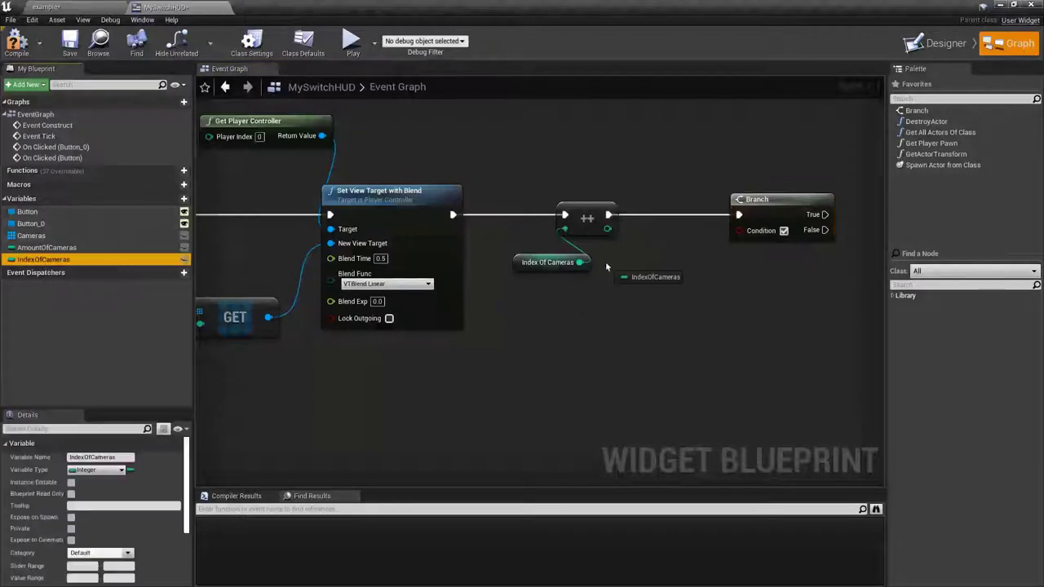
Step: Make the Branch condition test Index Of Cameras + 1 == Amount Of Cameras
left_click(653, 296)
left_click_drag(688, 287, 723, 290)
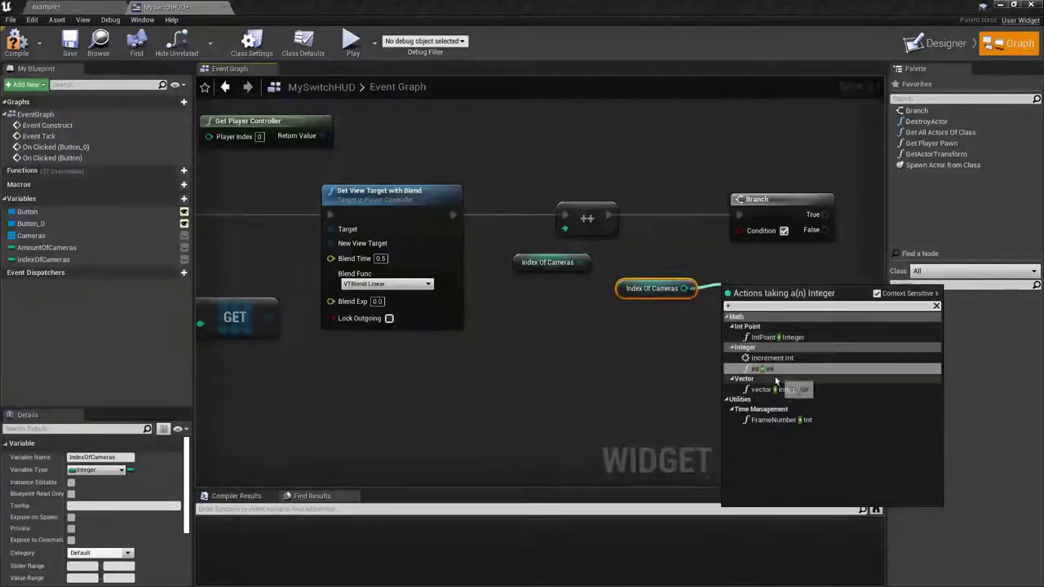
left_click(771, 368)
right_click_drag(772, 339, 772, 320)
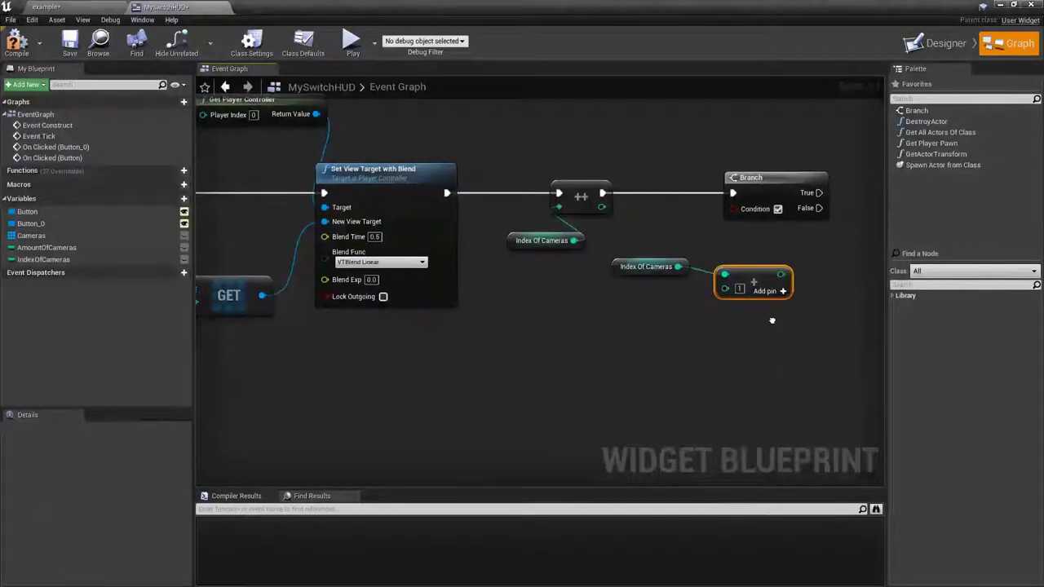
left_click_drag(46, 247, 739, 335)
right_click_drag(783, 326, 734, 336)
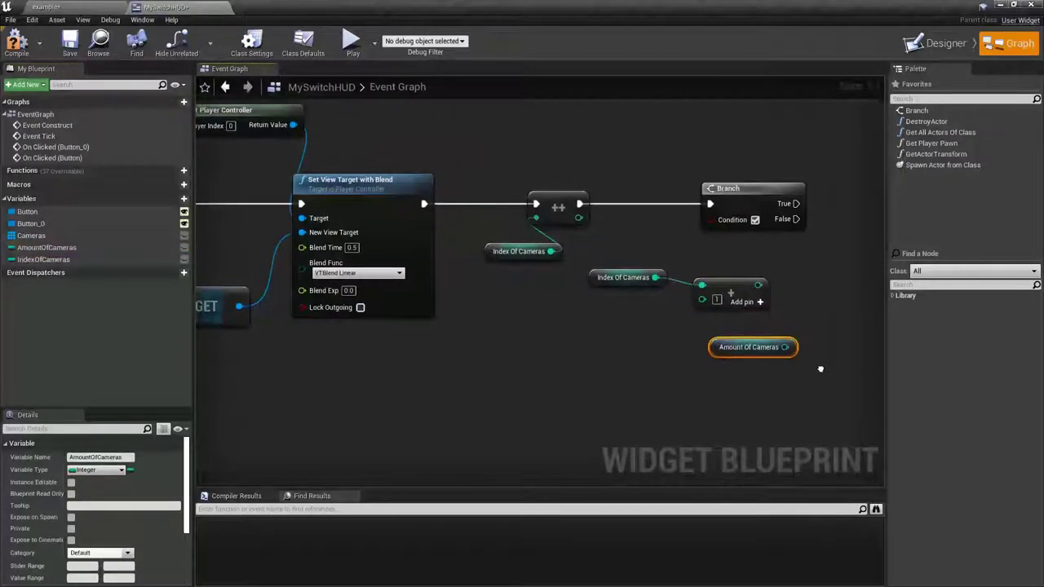
left_click_drag(732, 284, 777, 302)
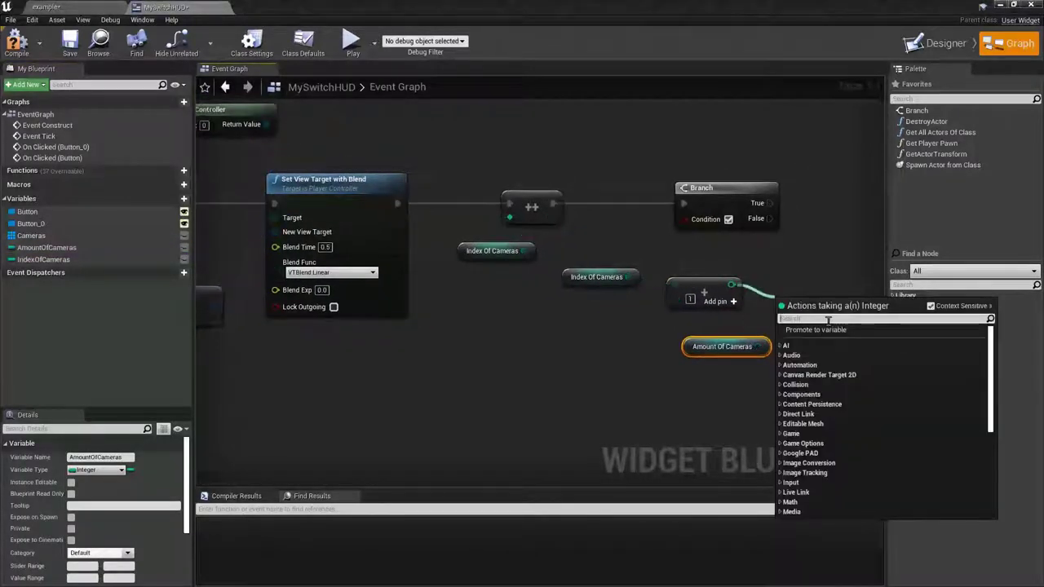
type("=")
key("Return")
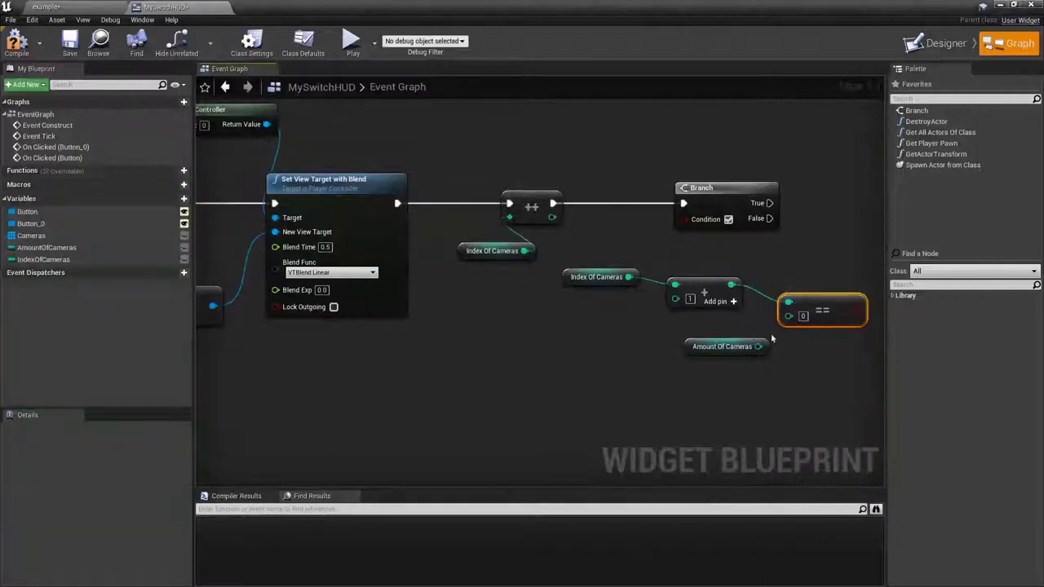
left_click_drag(758, 346, 787, 317)
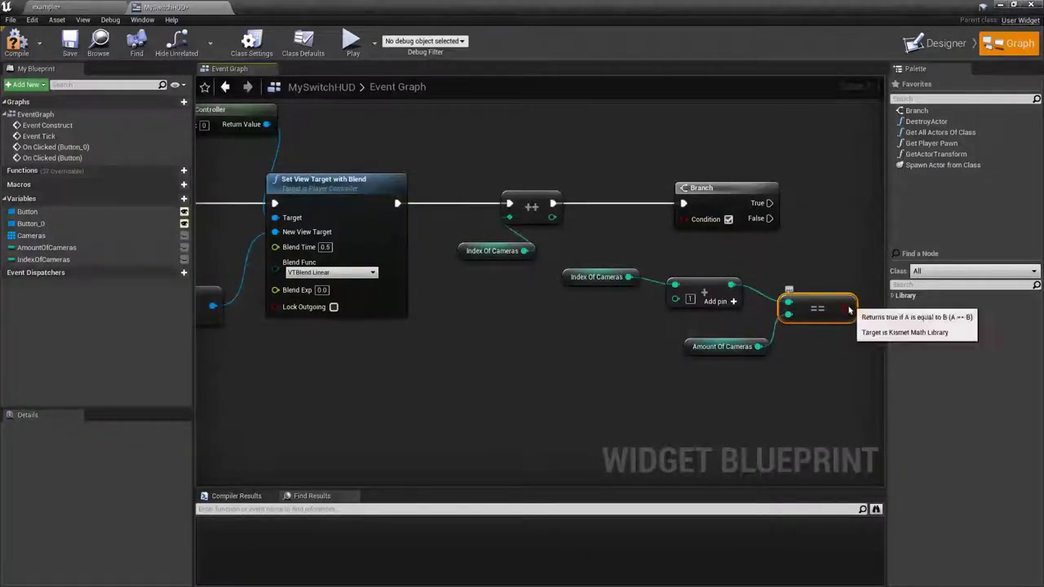
left_click_drag(848, 307, 690, 224)
Step: Reset Index Of Cameras to 0 with a setter on the Branch's True path
right_click_drag(703, 361, 671, 377)
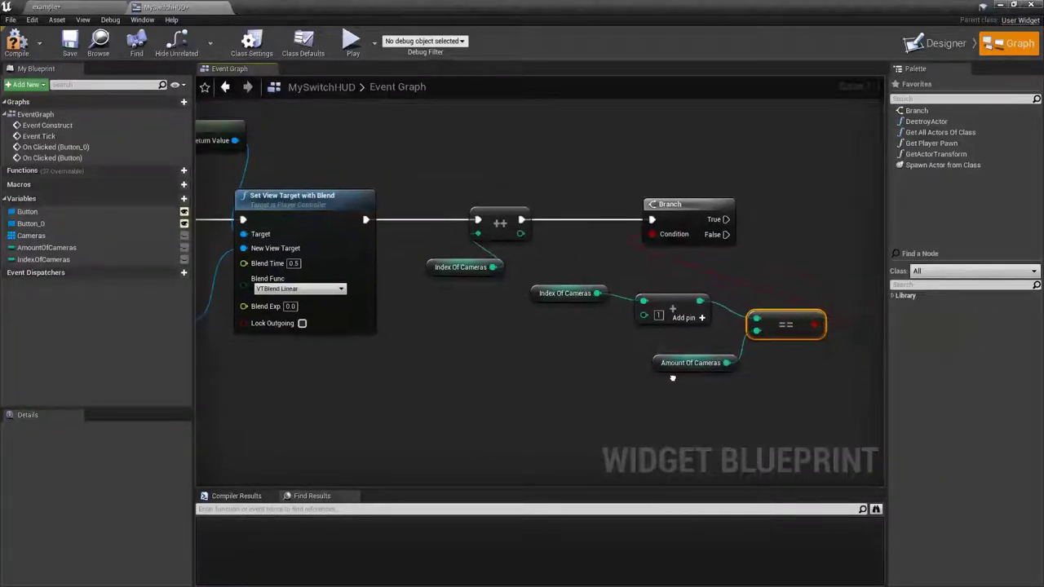
right_click_drag(738, 317, 706, 323)
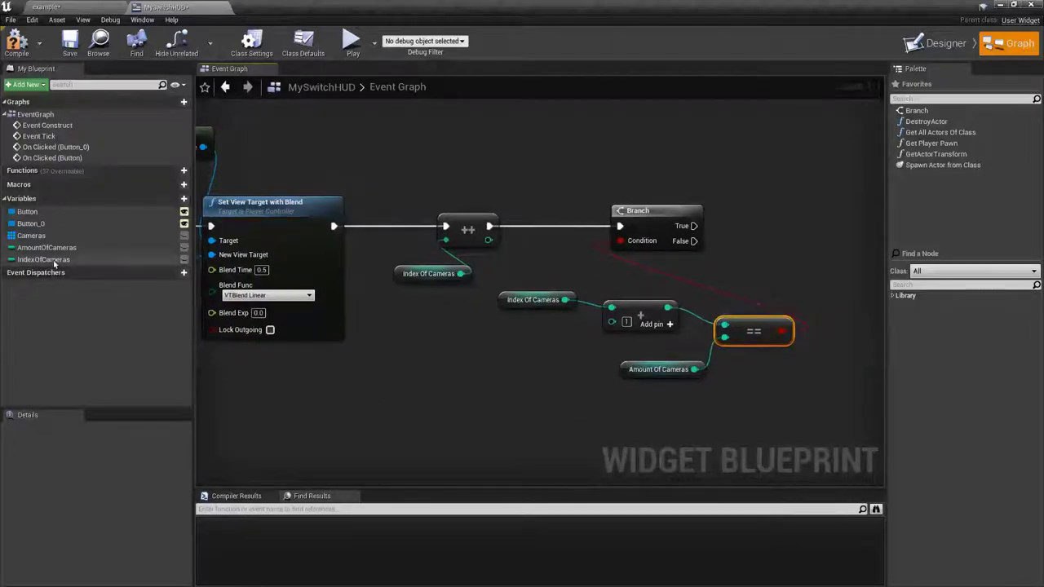
left_click_drag(45, 260, 753, 194)
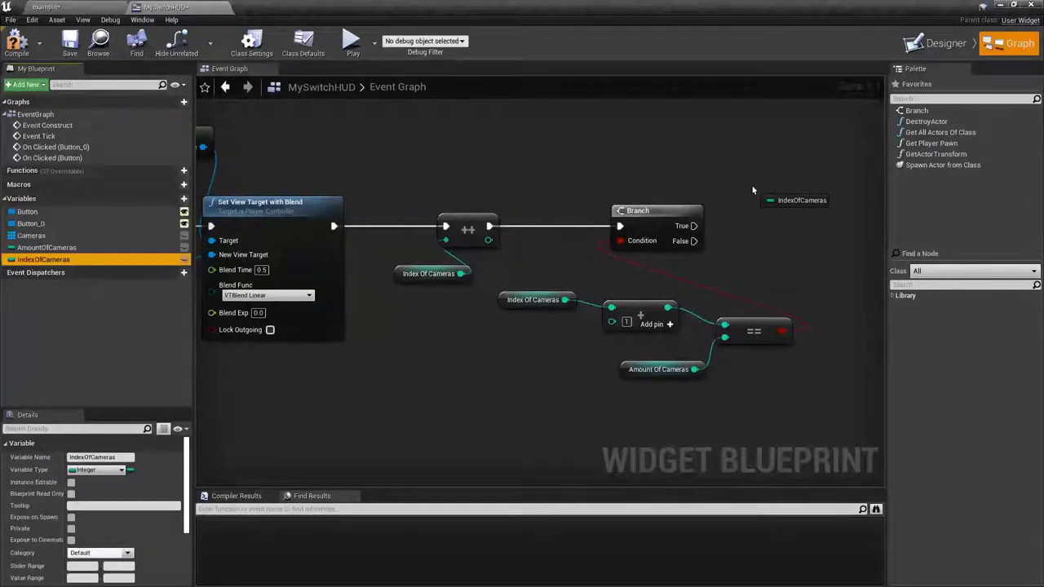
left_click_drag(753, 190, 750, 189, "alt")
left_click_drag(693, 226, 764, 203)
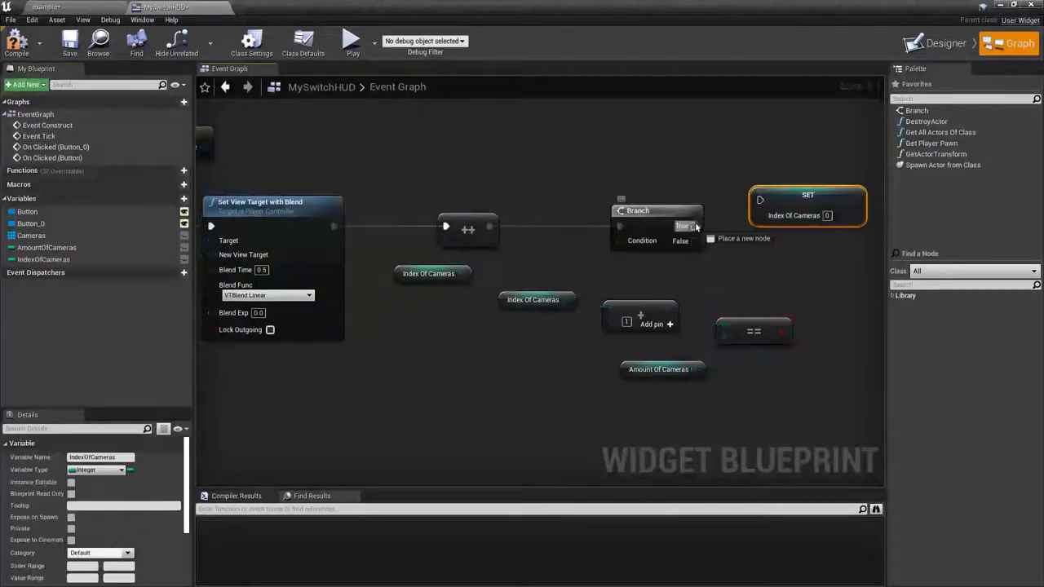
scroll(764, 203, "down", 1)
right_click_drag(520, 334, 632, 303)
scroll(632, 302, "down", 2)
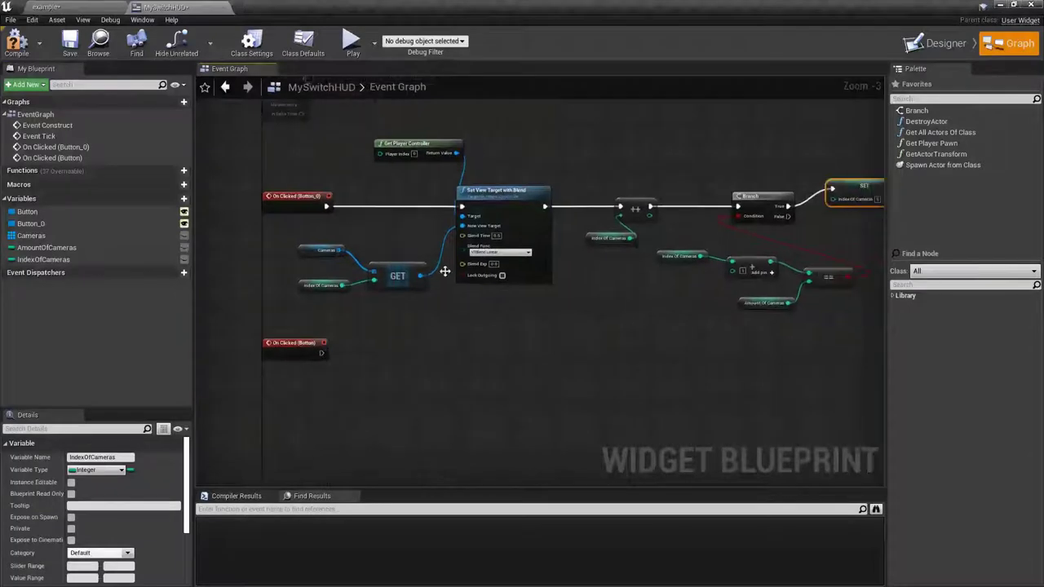
Step: Bring the On Clicked (Button) event into view and move it lower down
right_click_drag(444, 270, 548, 337)
right_click_drag(505, 261, 513, 306)
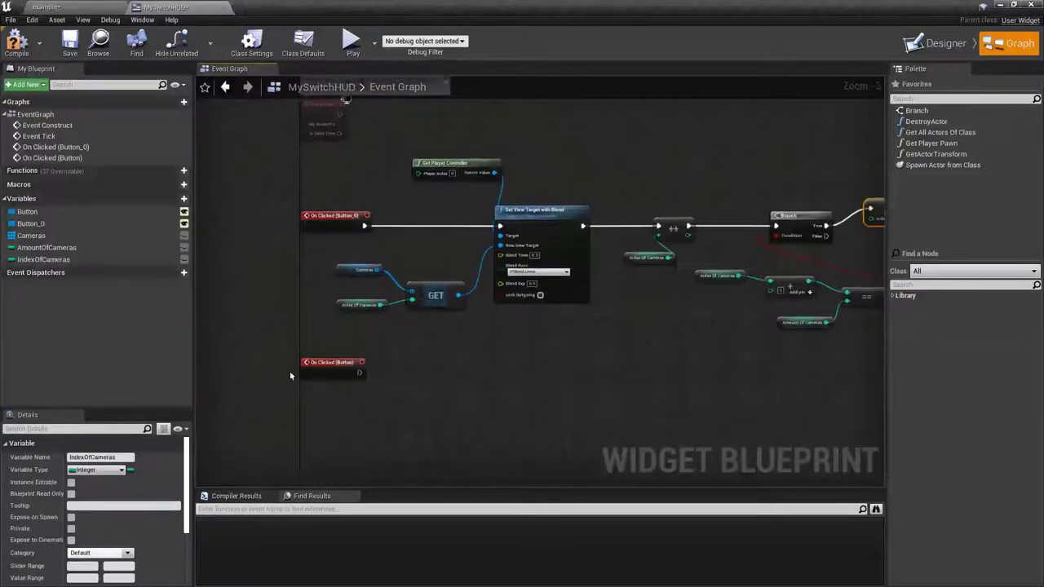
left_click_drag(336, 368, 337, 406)
right_click_drag(447, 390, 435, 353)
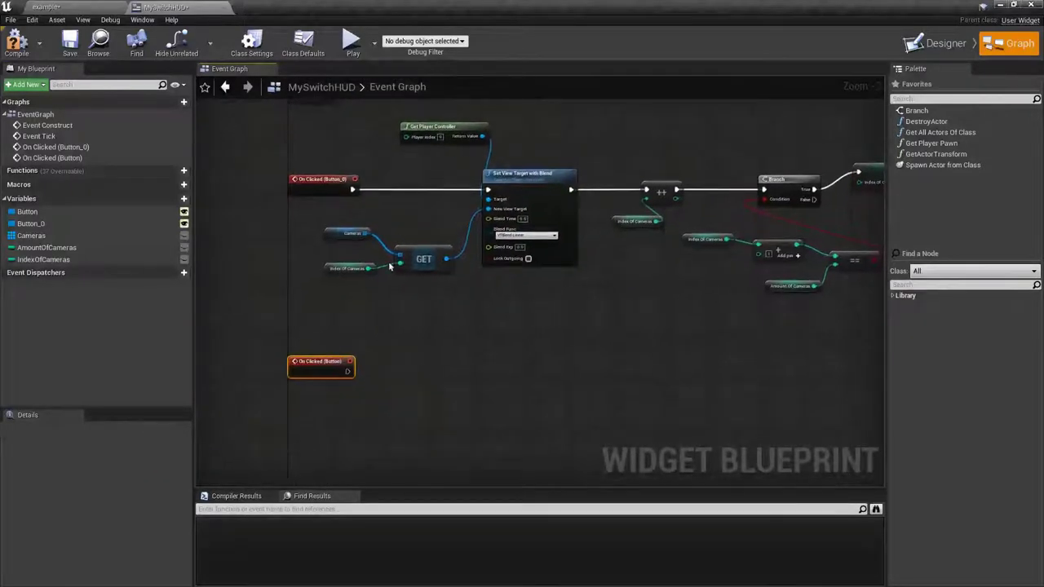
Step: Duplicate Get Player Controller and Set View Target with Blend, driven by On Clicked (Button)
left_click_drag(387, 112, 522, 198)
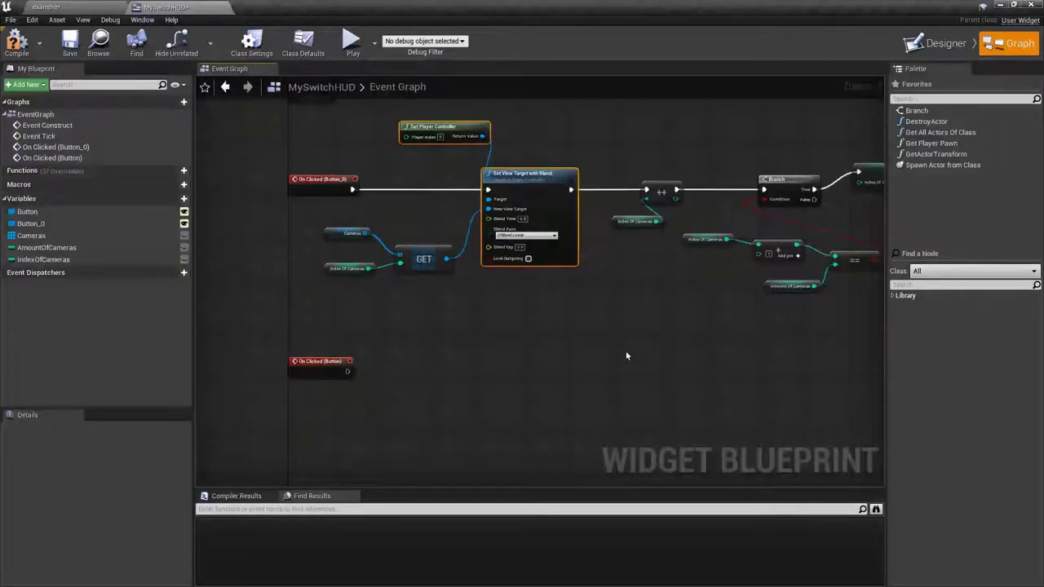
right_click_drag(489, 370, 512, 310)
key("ctrl+v")
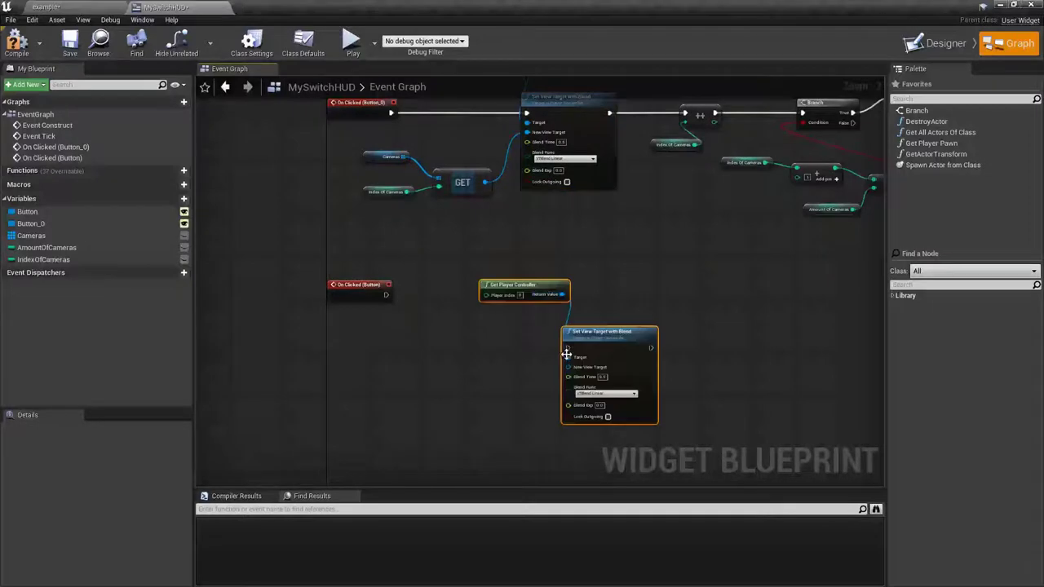
mouse_move(371, 299)
left_mouse_down()
mouse_move(376, 329)
mouse_move(568, 348)
left_mouse_up()
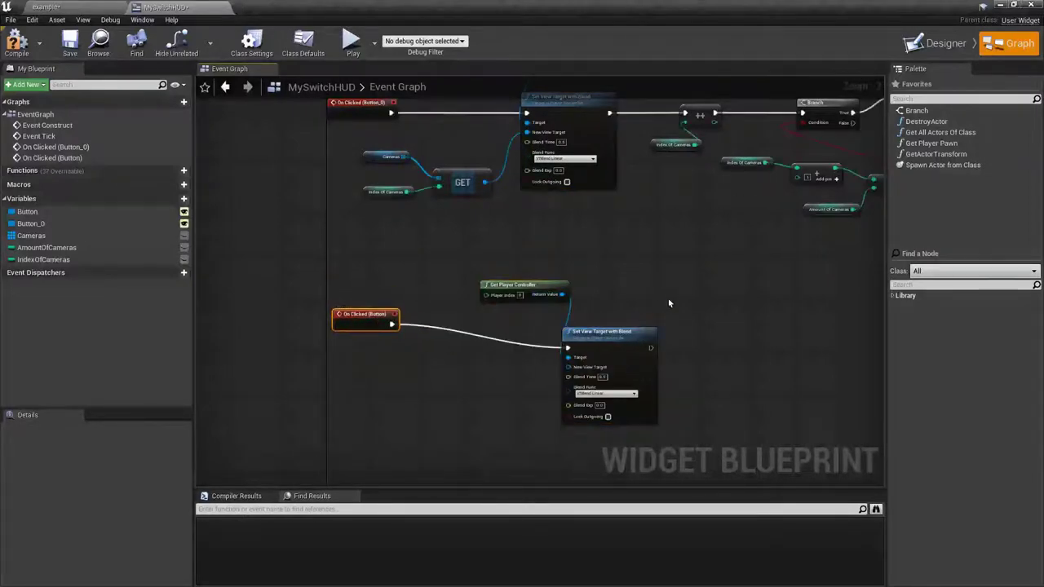
mouse_move(690, 271)
right_mouse_down()
mouse_move(788, 318)
mouse_move(738, 257)
right_mouse_up()
left_click_drag(466, 306, 466, 335)
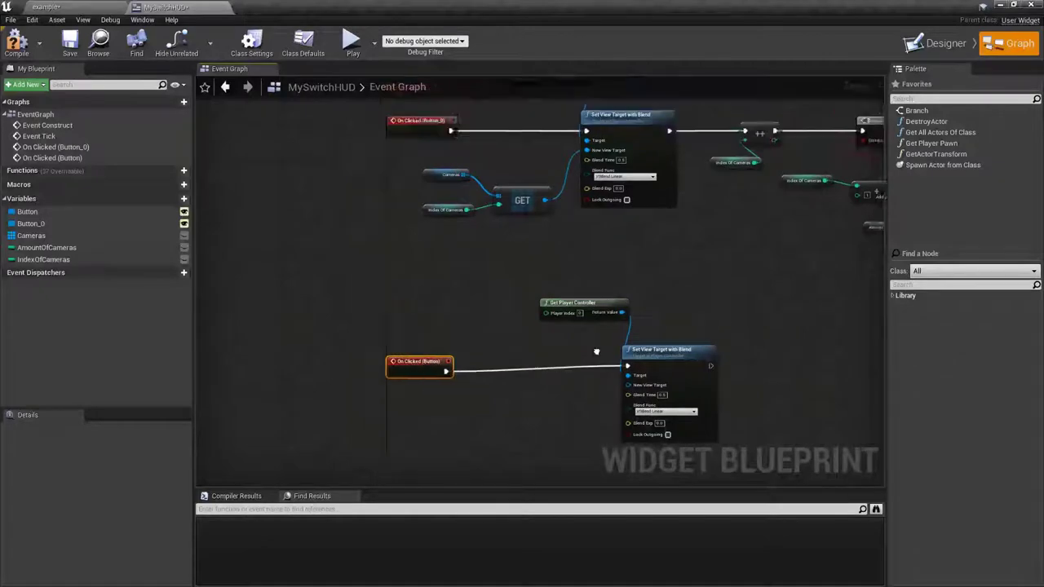
right_click_drag(790, 261, 671, 309)
Step: Hide the palette, tidy the copied nodes, and compile MySwitchHUD
scroll(663, 299, "down", 2)
scroll(604, 312, "up", 1)
scroll(603, 316, "up", 2)
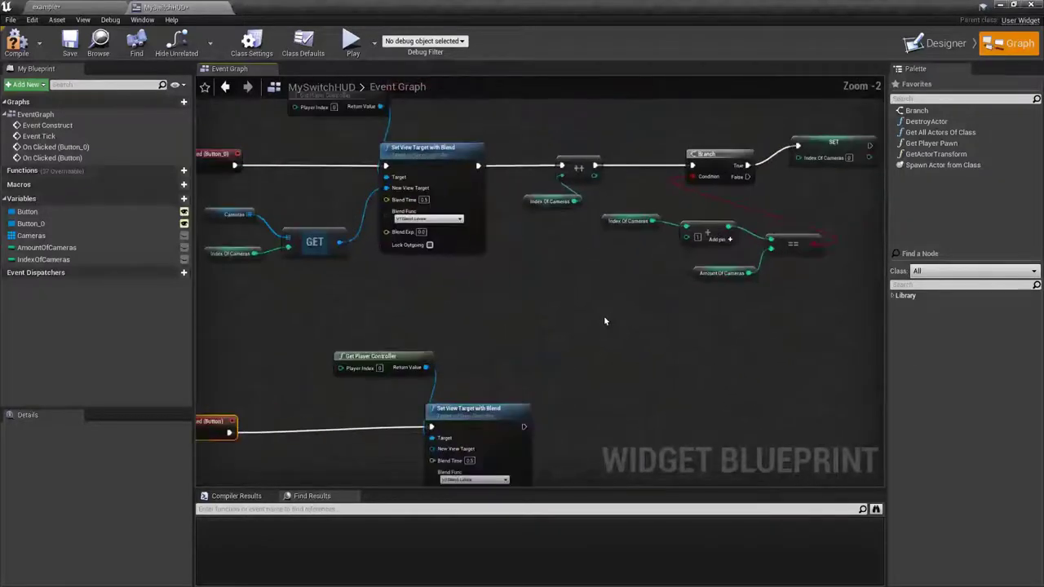
left_click(963, 69)
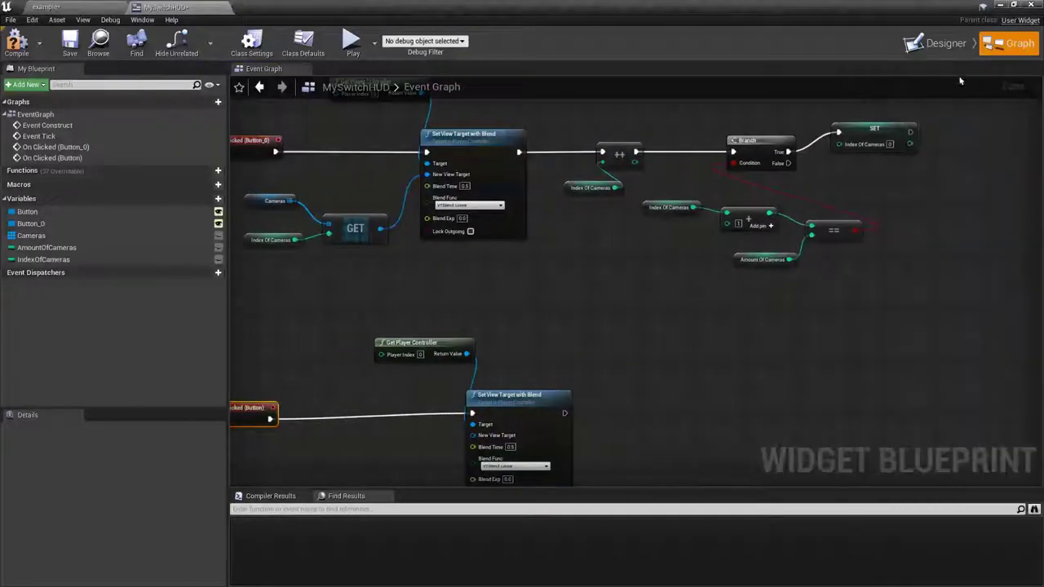
mouse_move(687, 361)
right_mouse_down()
mouse_move(757, 335)
mouse_move(750, 366)
right_mouse_up()
scroll(756, 334, "down", 1)
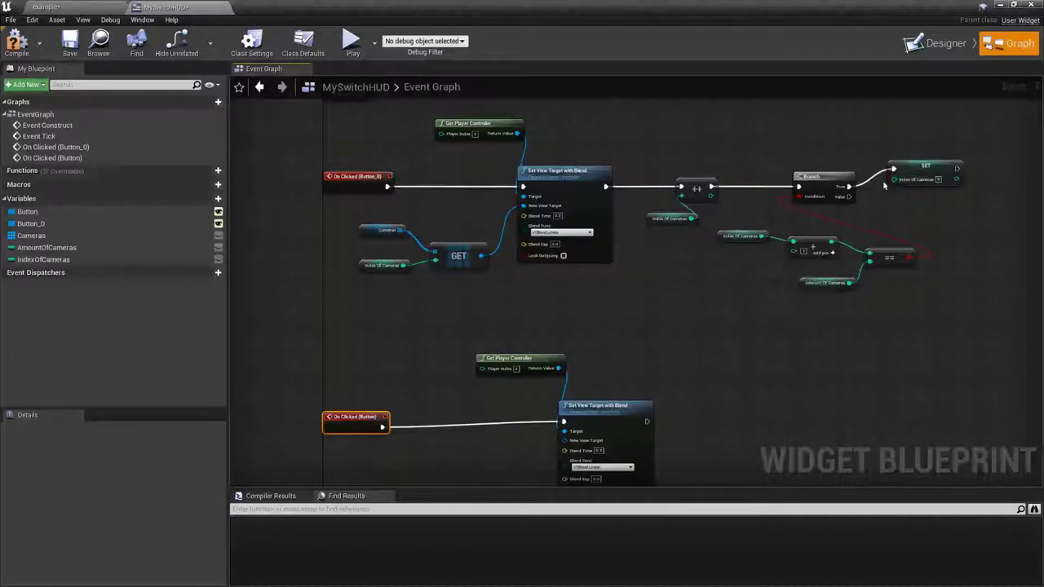
right_click_drag(603, 431, 655, 350)
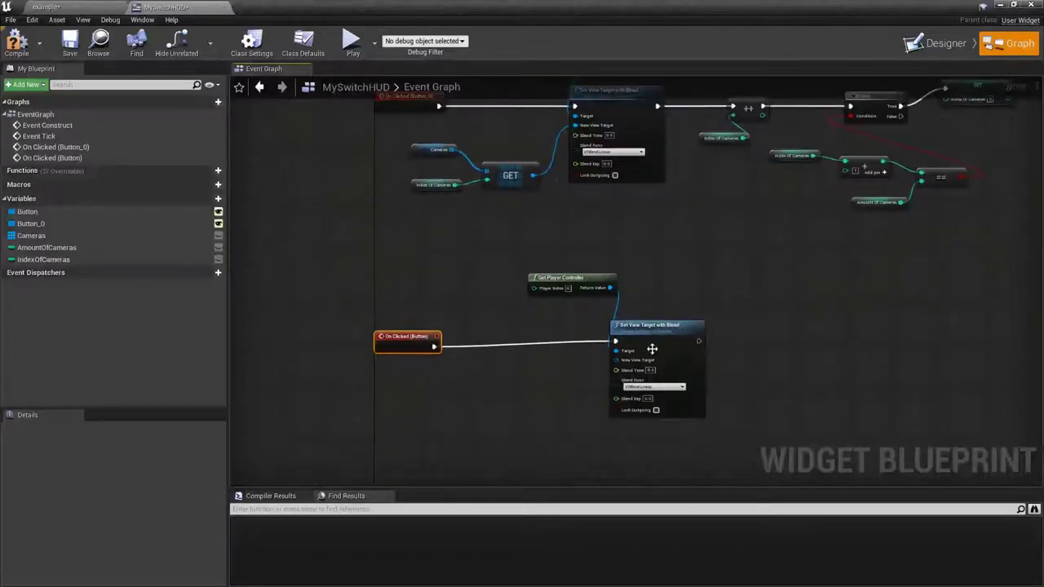
left_click_drag(654, 350, 605, 356)
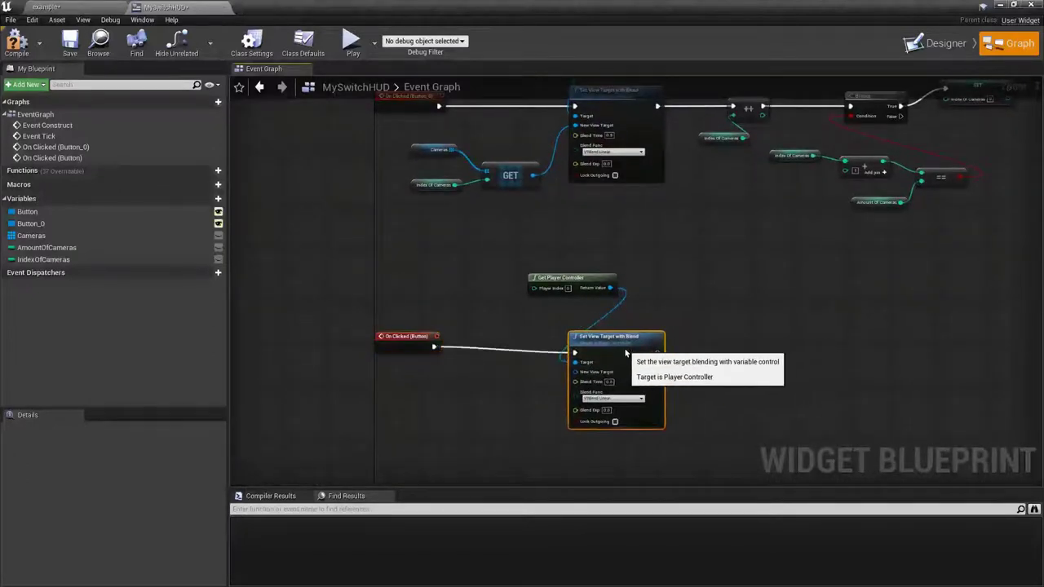
left_click_drag(592, 283, 568, 283)
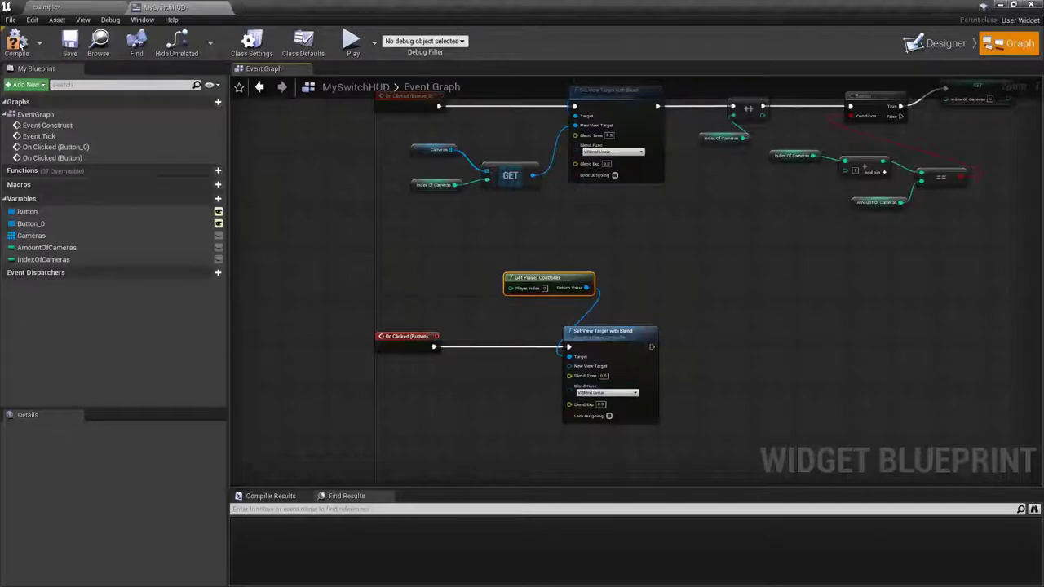
left_click(16, 41)
Step: Return to the example level and run a brief play test, stopping it with Esc
left_click(70, 10)
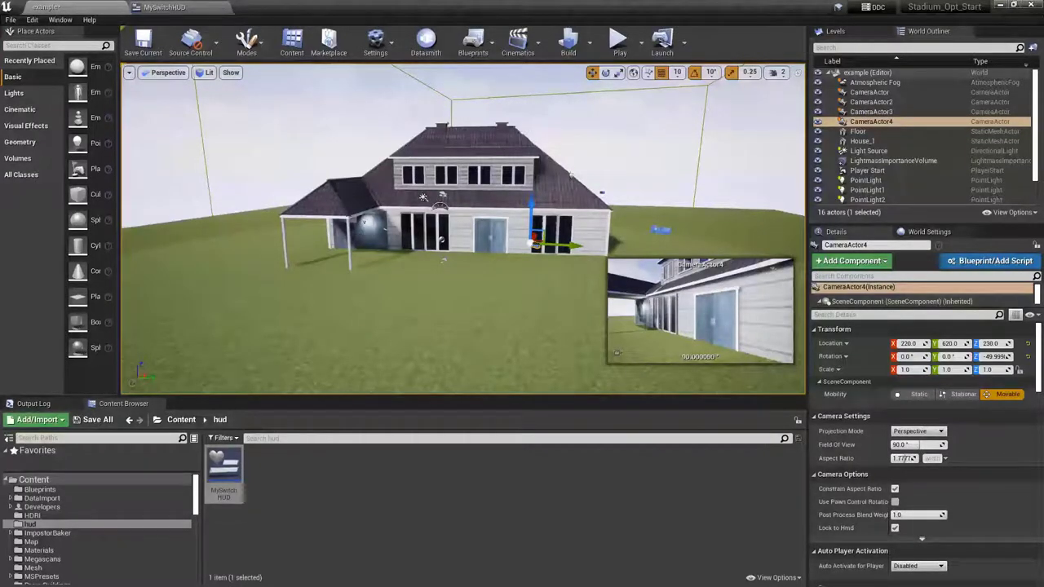
left_click(617, 39)
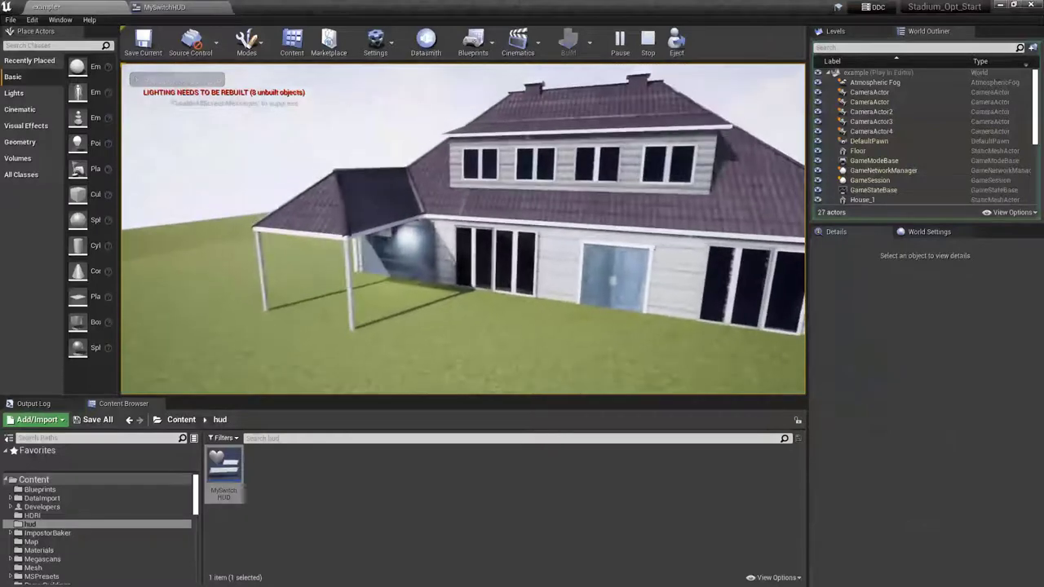
key("Escape")
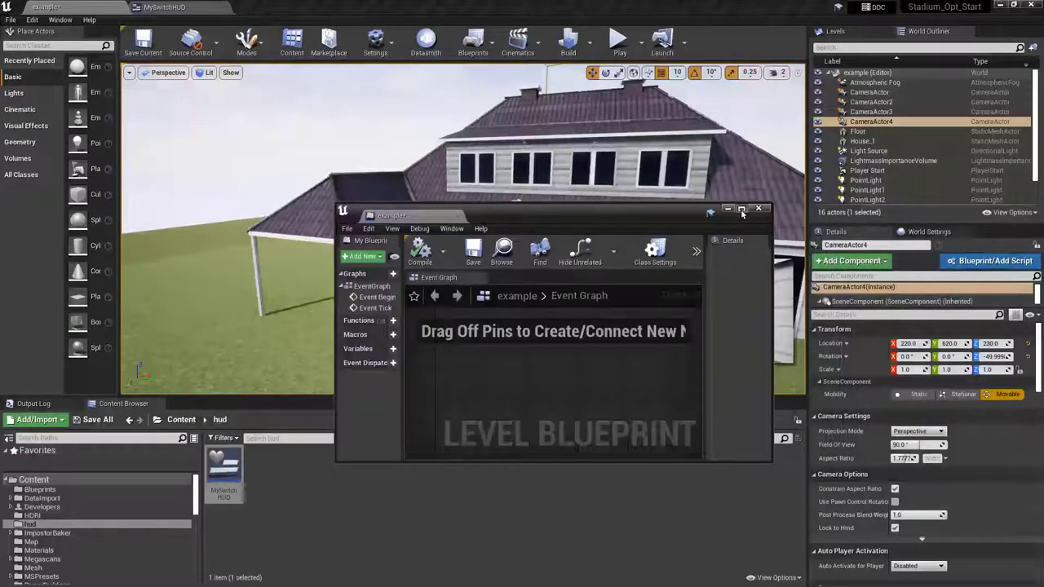
Step: Maximize the level blueprint window and add a Get Player Controller node
left_click(742, 211)
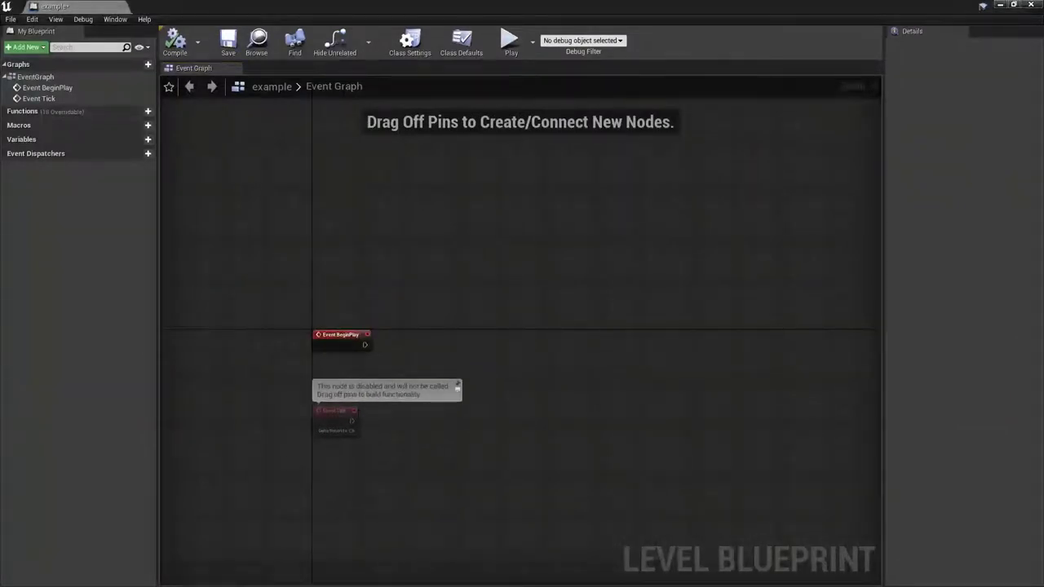
right_click(363, 247)
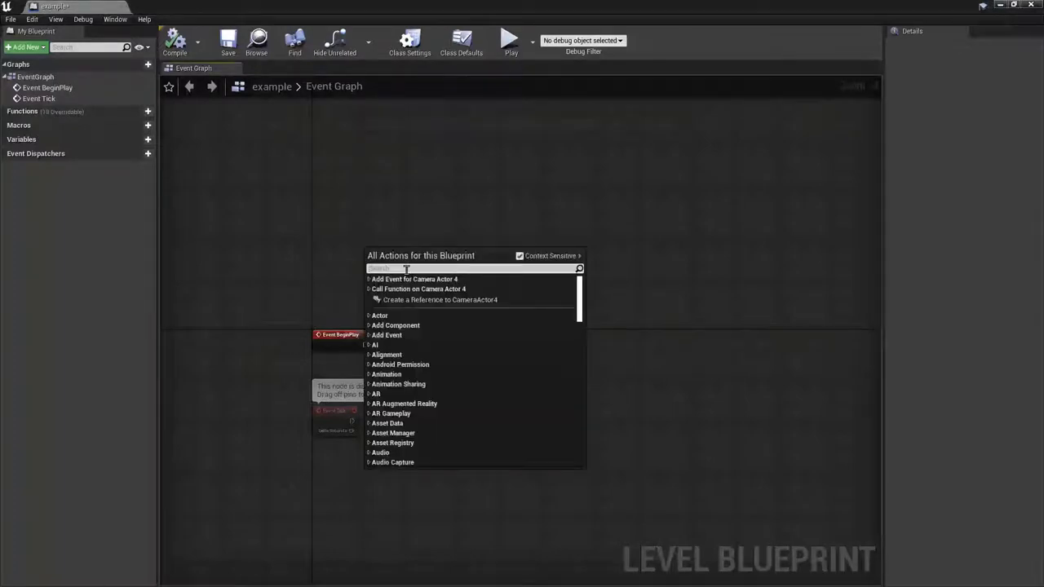
type("get player")
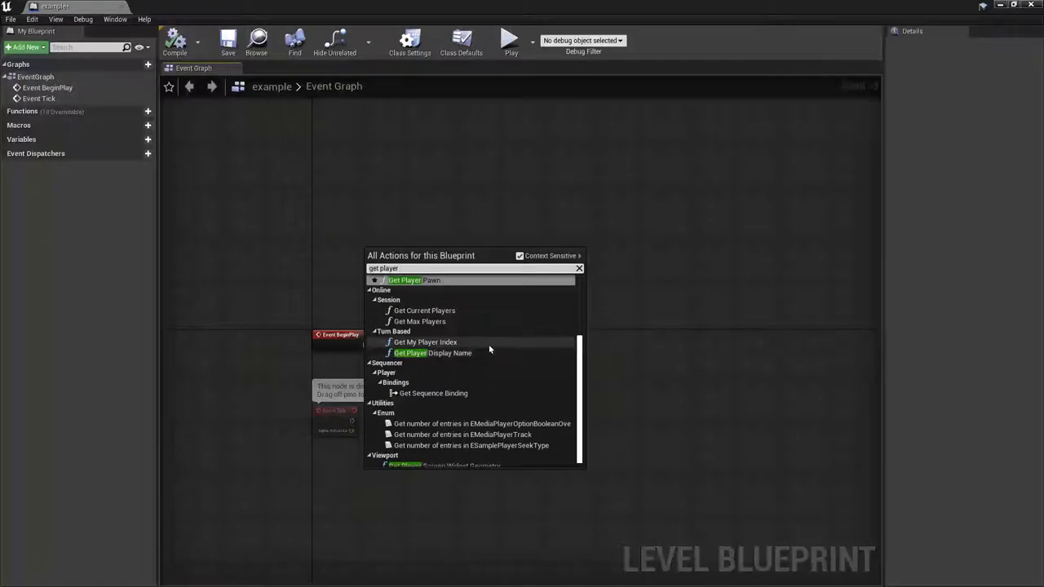
type(" control")
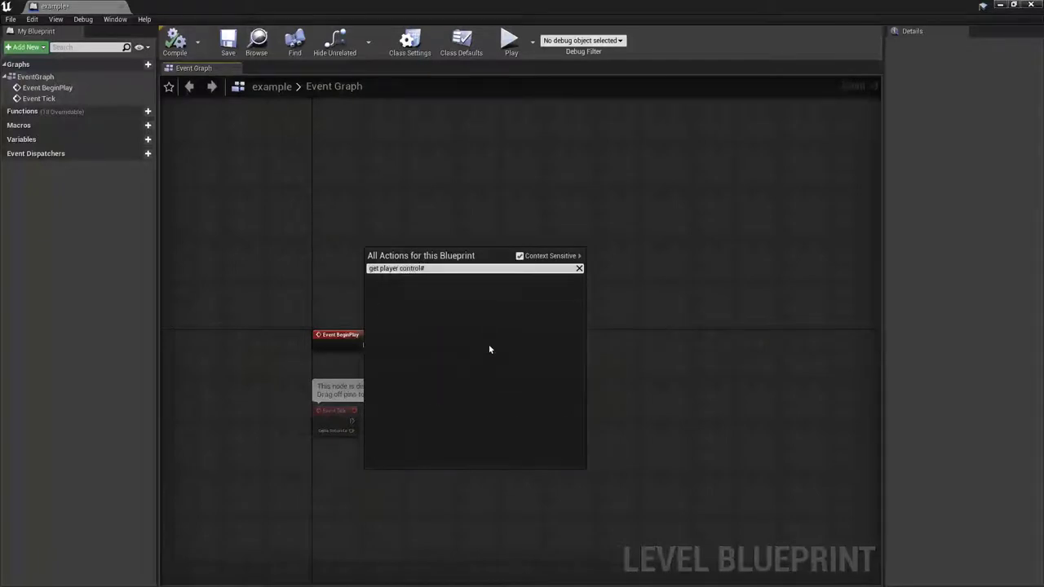
key("Return")
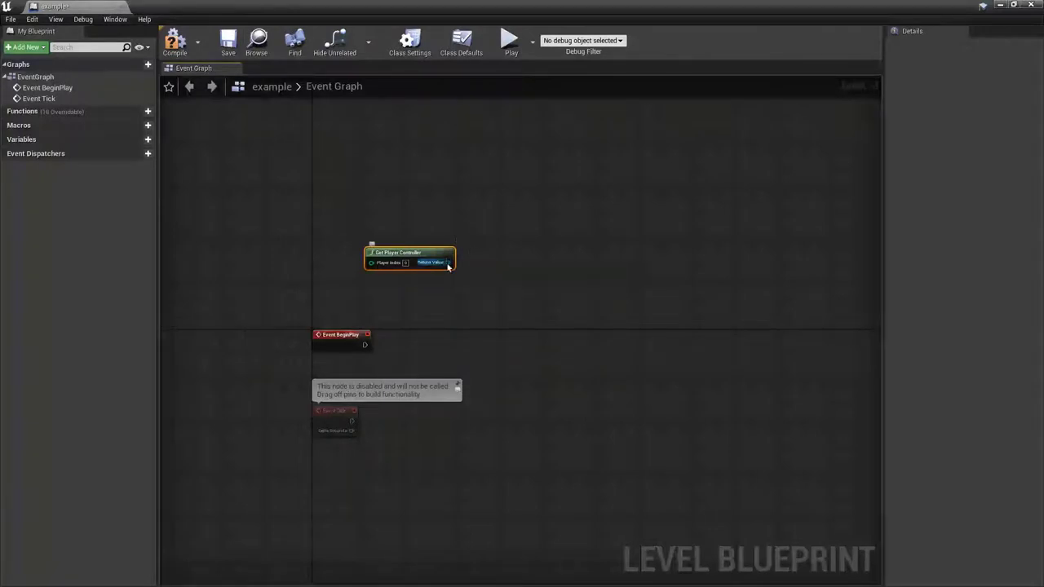
Step: Add Set Show Mouse Cursor set to true and run it from Event BeginPlay
left_click_drag(448, 262, 463, 320)
type("set")
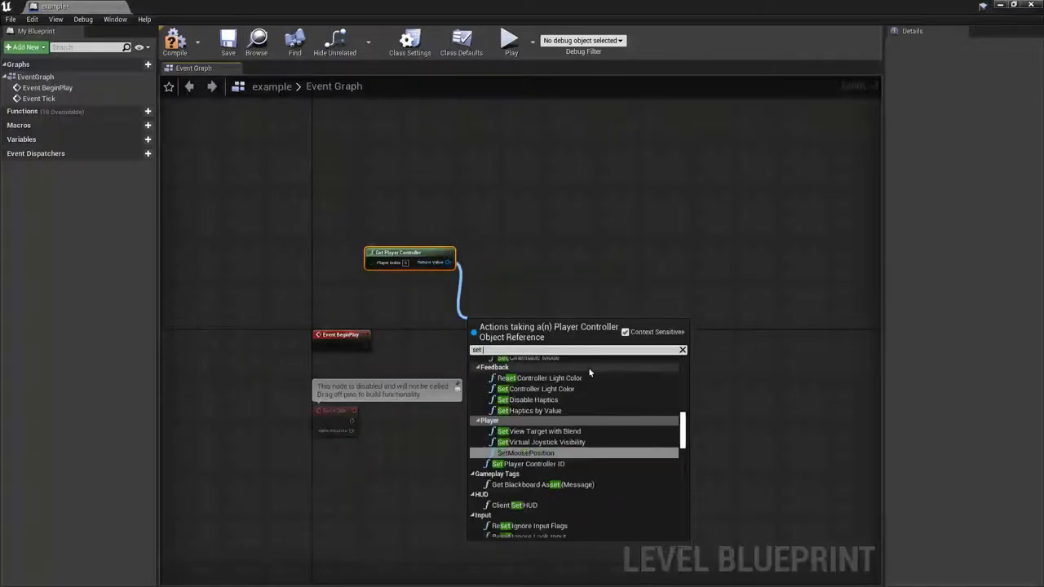
type(" show")
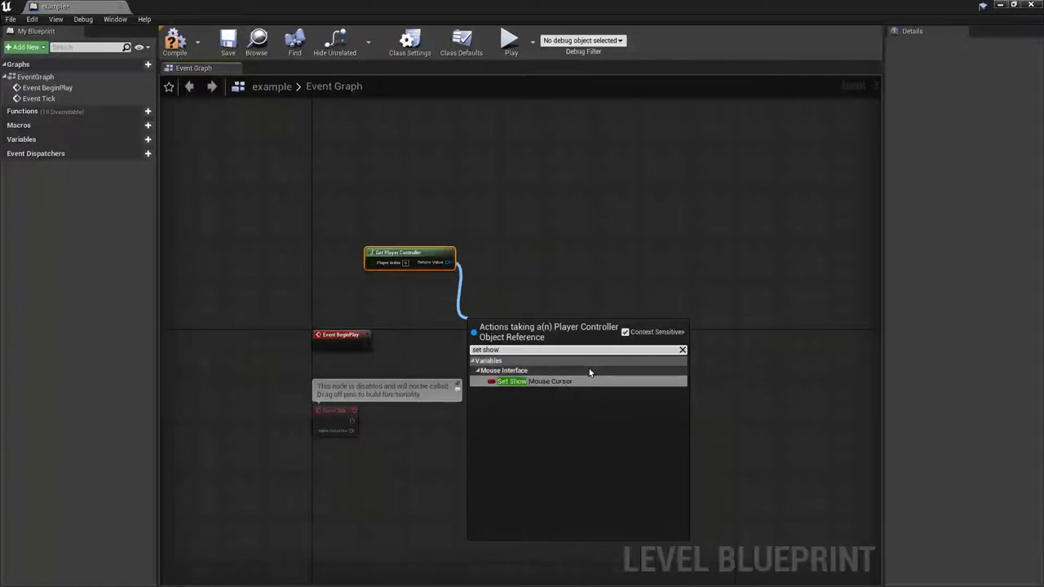
key("Return")
right_click_drag(441, 363, 488, 338)
scroll(488, 337, "up", 3)
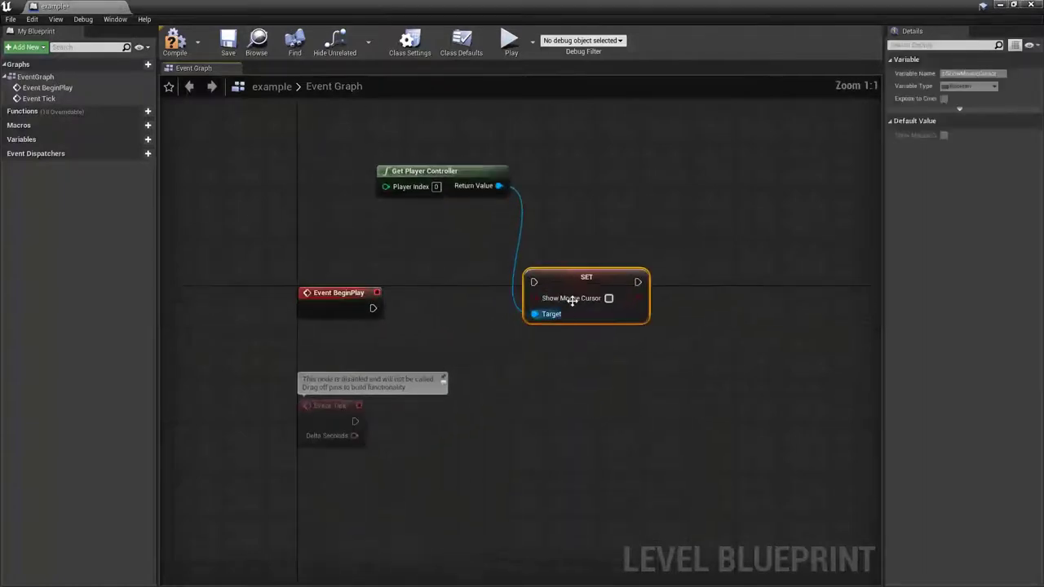
left_click(608, 298)
left_click_drag(603, 291, 508, 317)
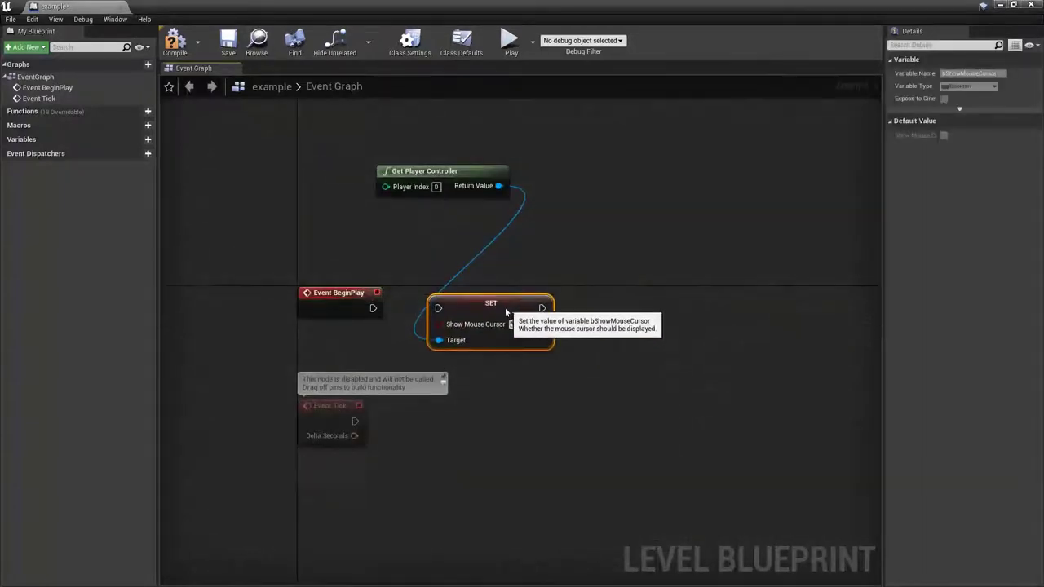
left_click_drag(373, 308, 435, 311)
right_click_drag(462, 320, 445, 331)
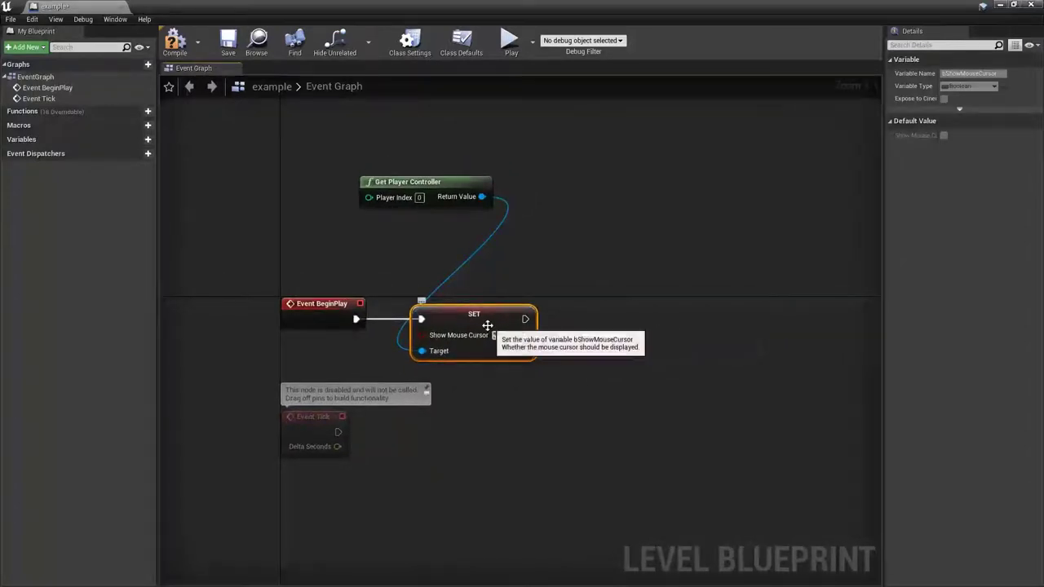
left_click_drag(525, 319, 627, 323)
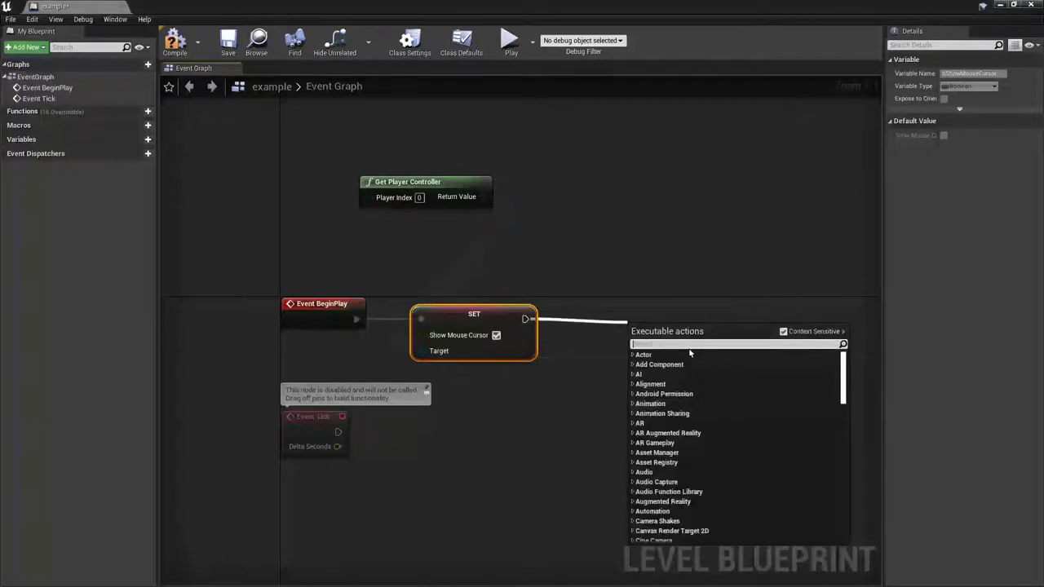
Step: Add a Create Widget node after SET with its class set to My Switch HUD
type("ctreart")
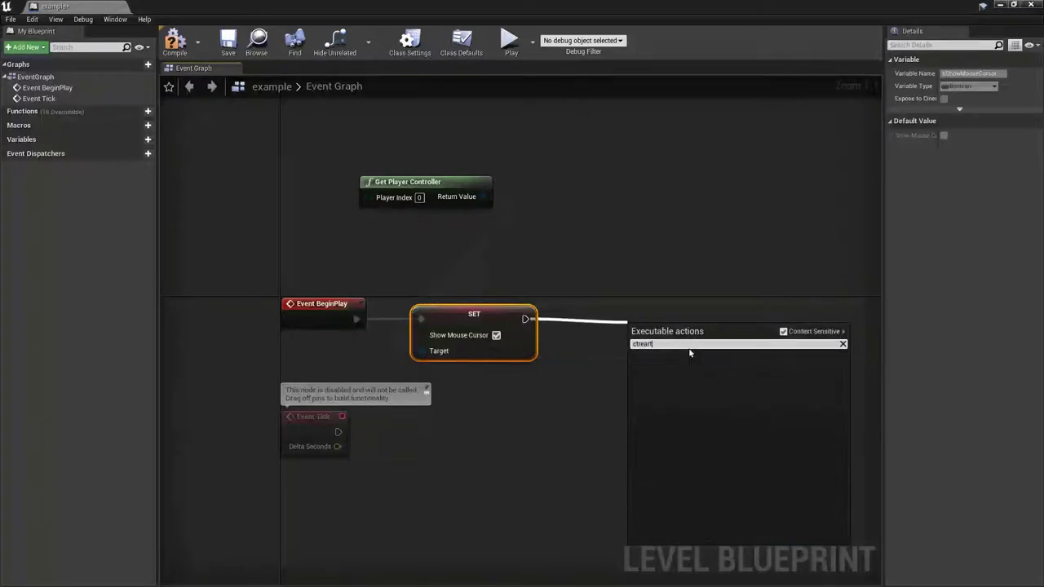
key("BackSpace")
key("BackSpace")
key("BackSpace")
type("rea")
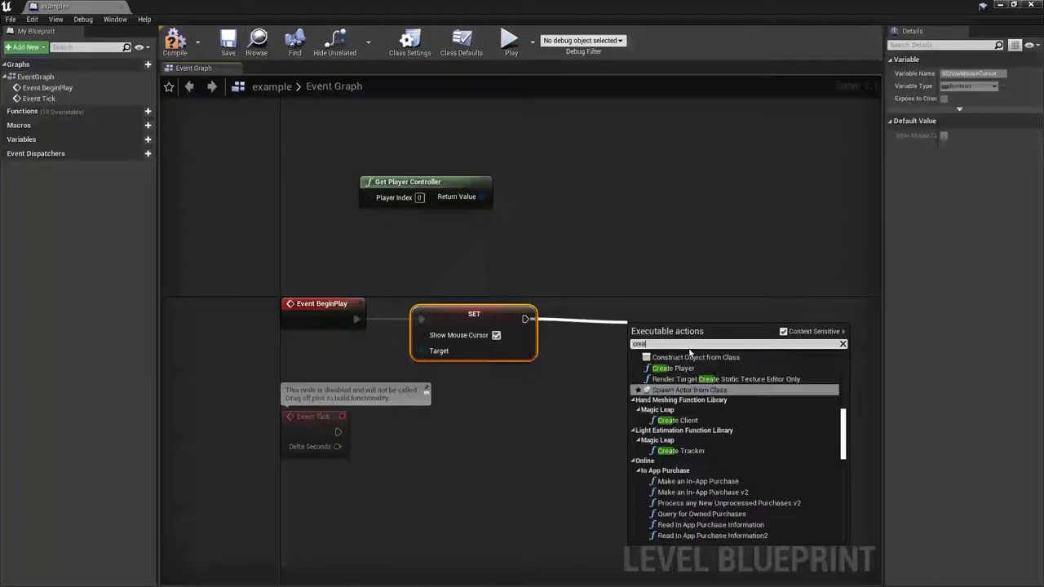
type("widget")
key("Return")
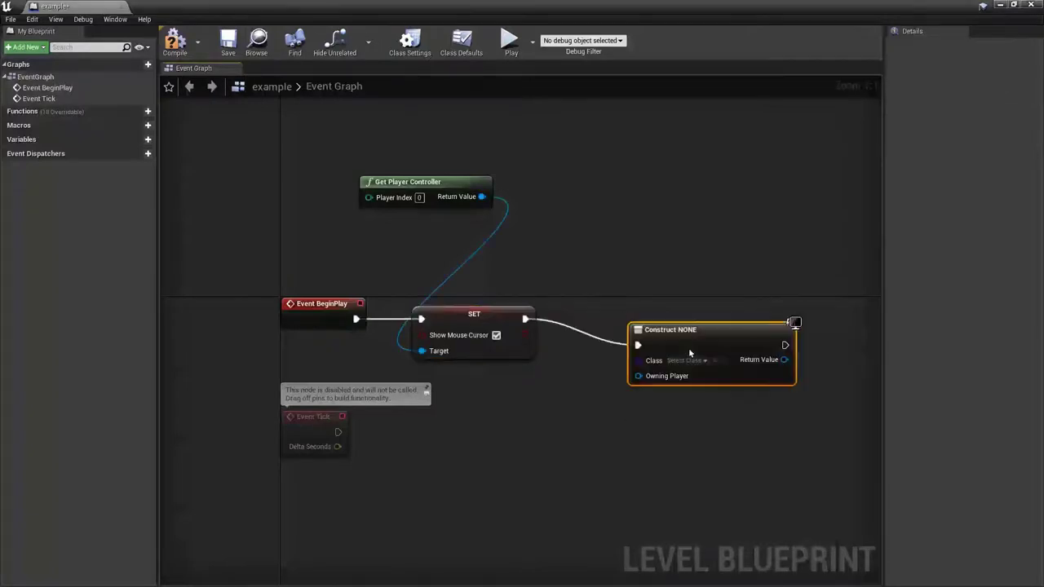
left_click(685, 359)
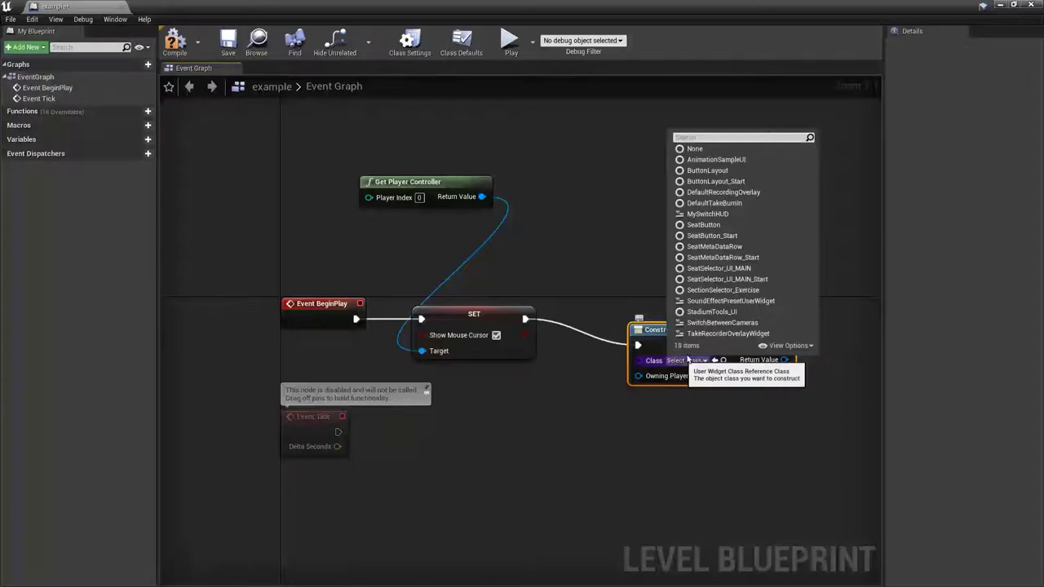
left_click(708, 214)
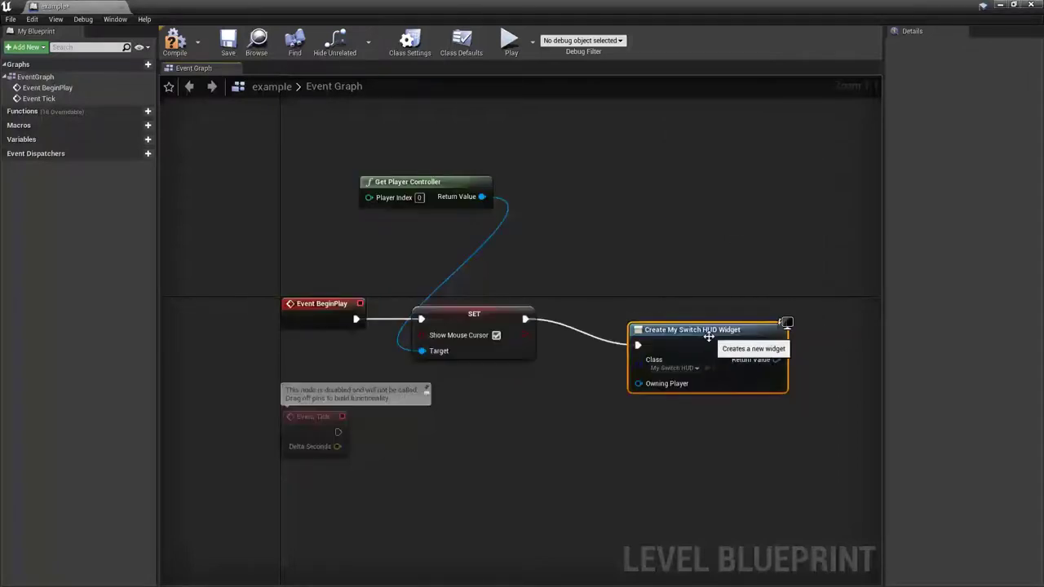
left_click_drag(708, 336, 675, 309)
Step: Pass the created widget's Return Value into an Add to Viewport node
right_click_drag(807, 389, 717, 384)
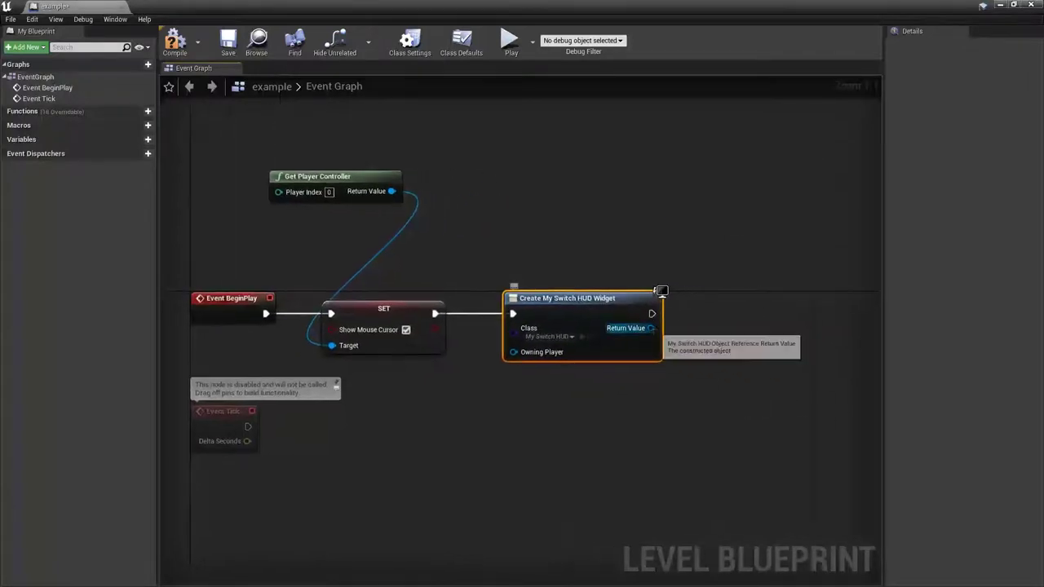
right_click(650, 327)
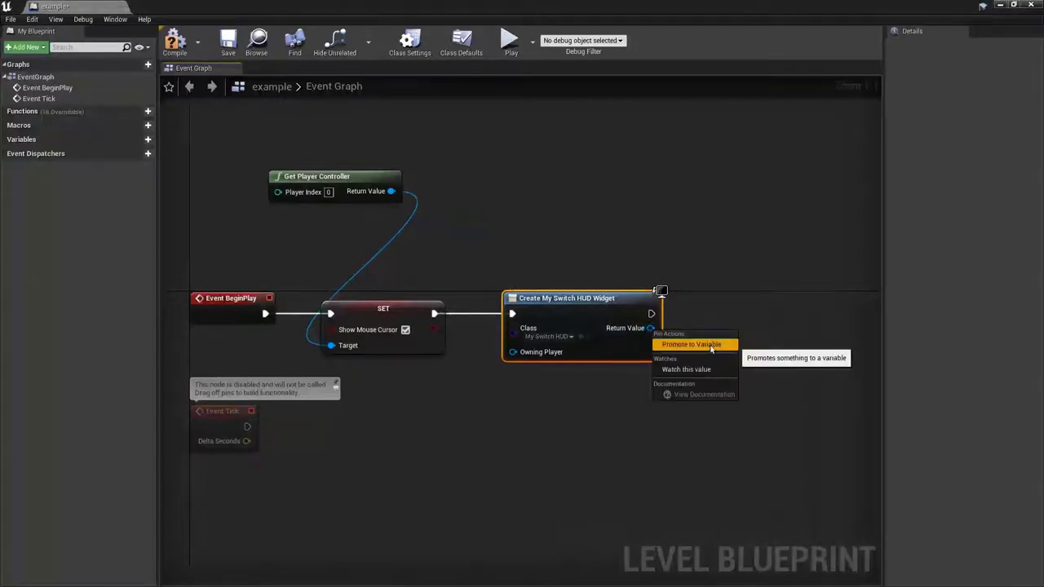
left_click(777, 285)
left_click_drag(651, 327, 714, 335)
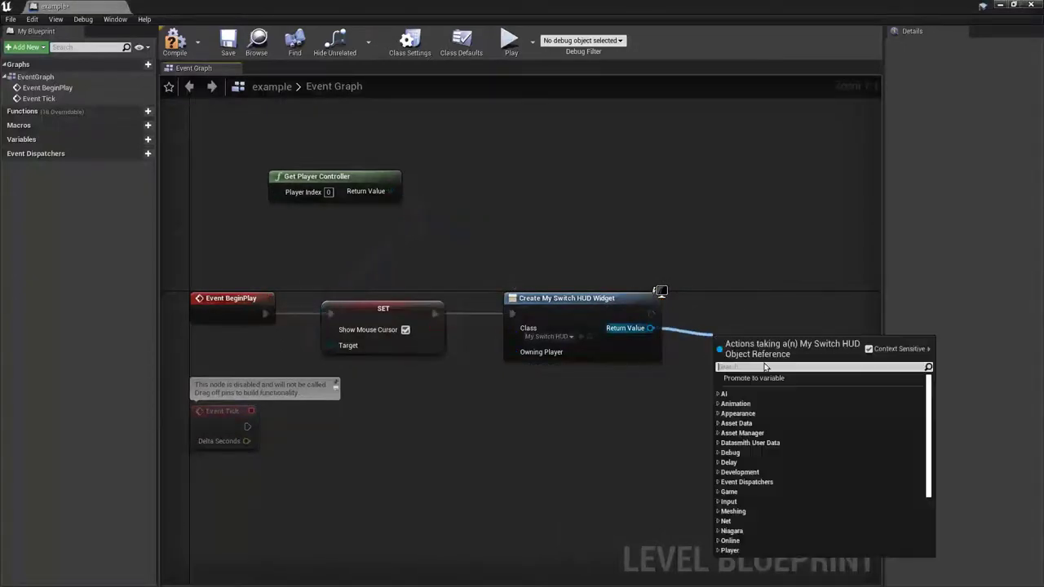
type("add to view")
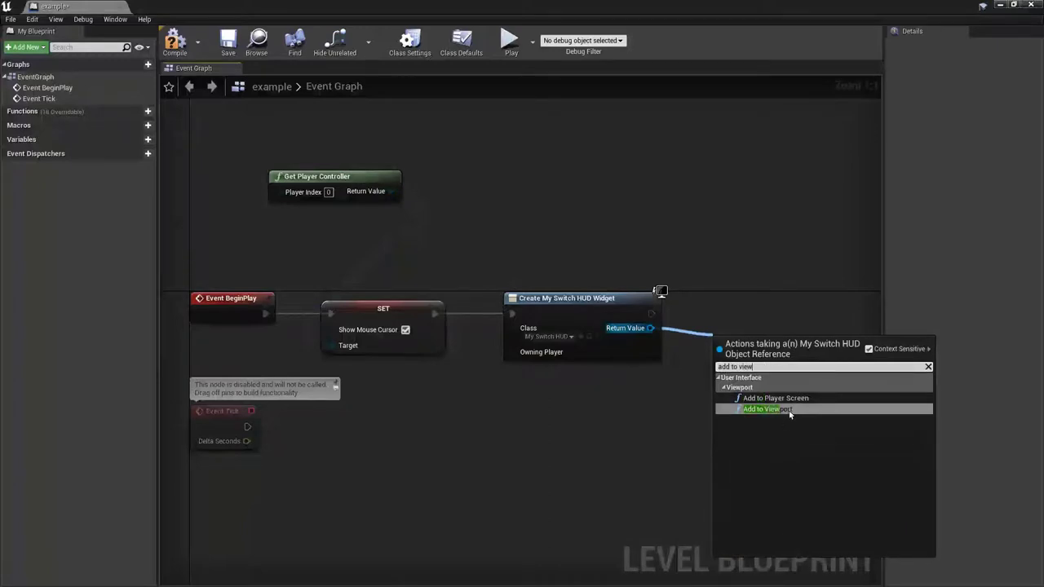
left_click(789, 409)
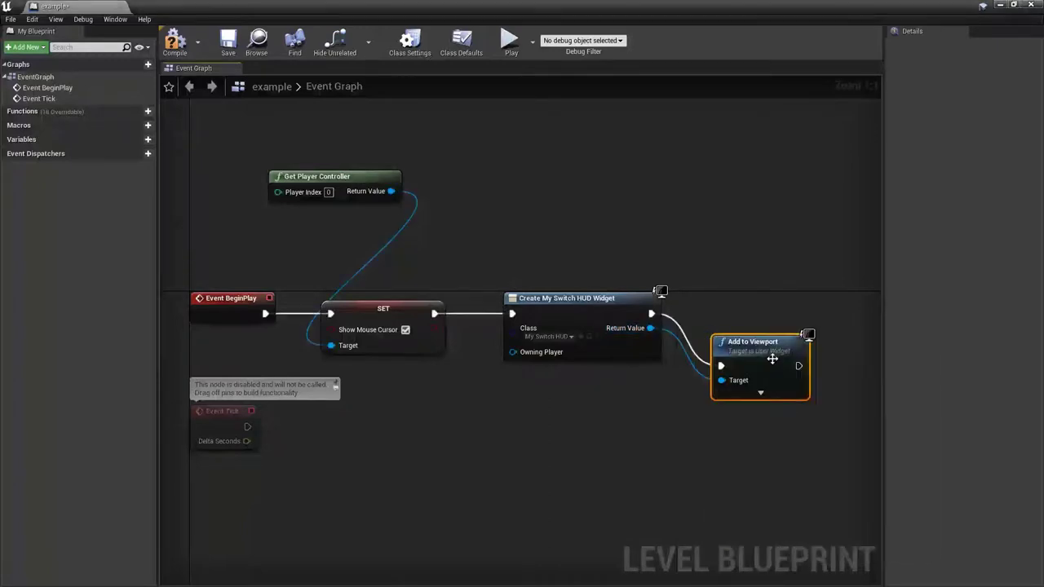
right_click_drag(309, 321, 377, 320)
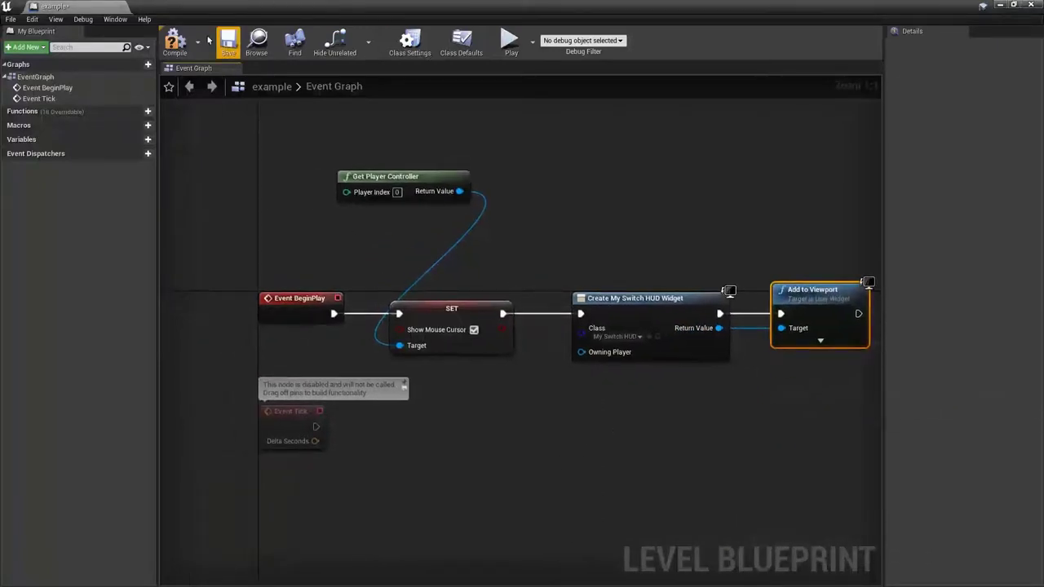
Step: Compile the level blueprint, hide editor icons with G, and start playing with Alt+P
left_click(172, 41)
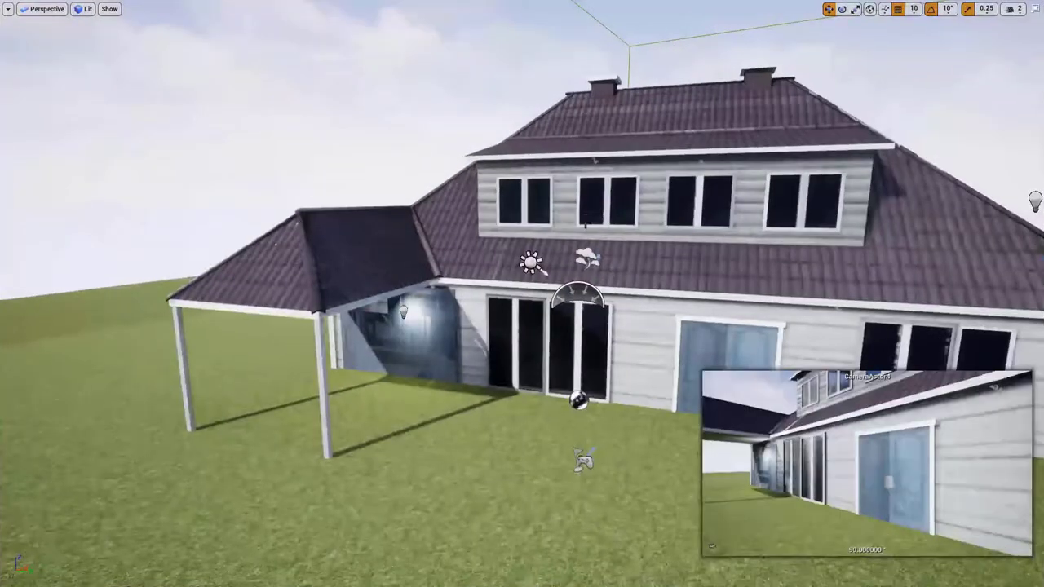
key("g")
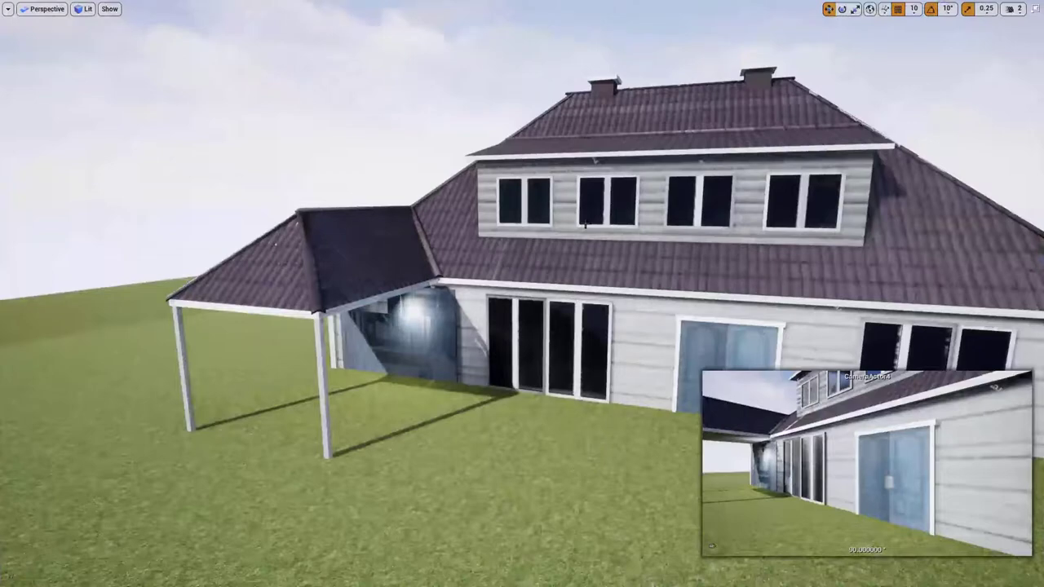
key("alt+p")
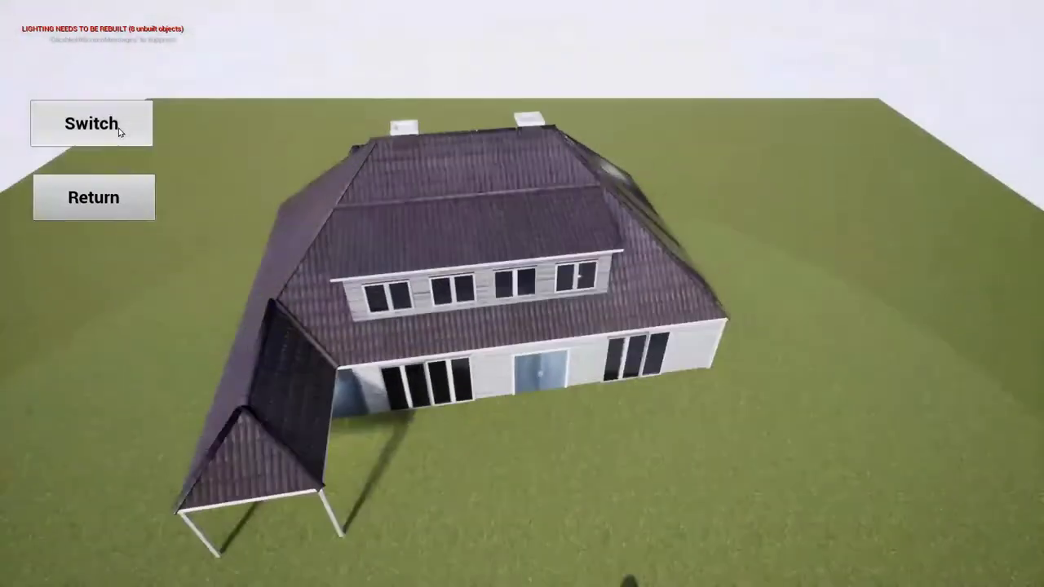
Step: Use the Switch and Return buttons in-game to blend between the house cameras
left_click(119, 128)
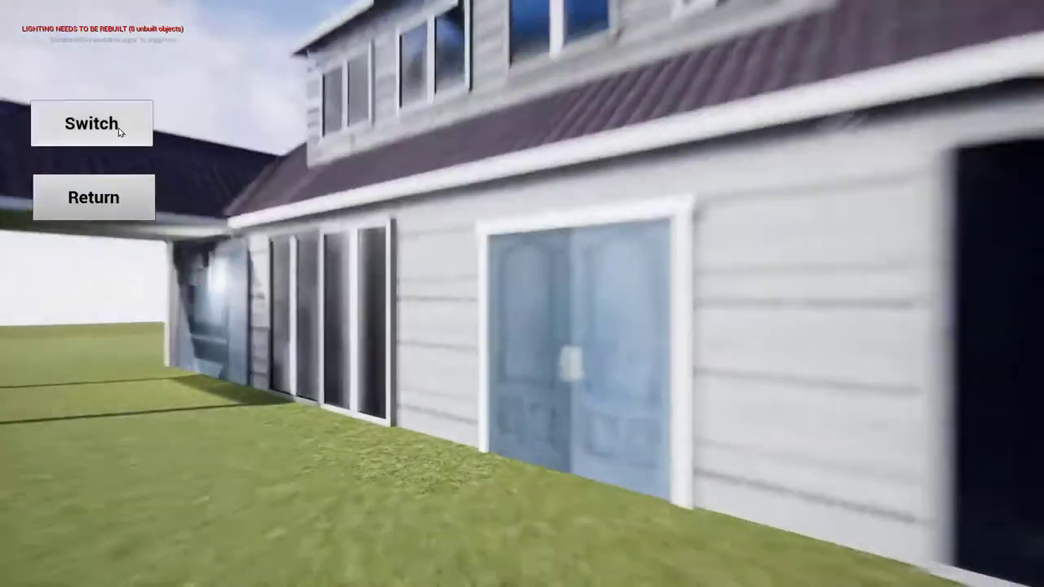
left_click(119, 129)
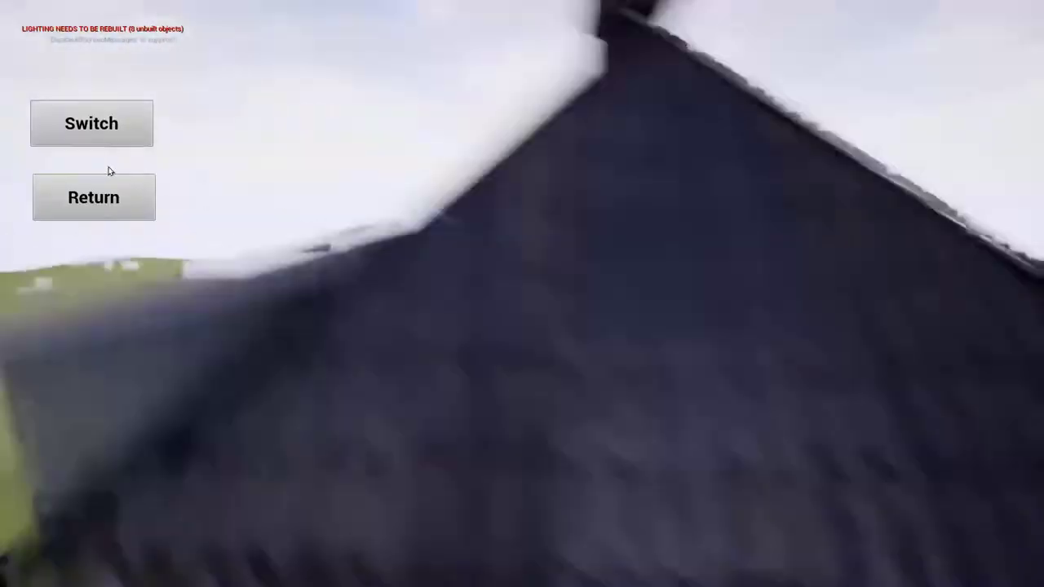
left_click(139, 184)
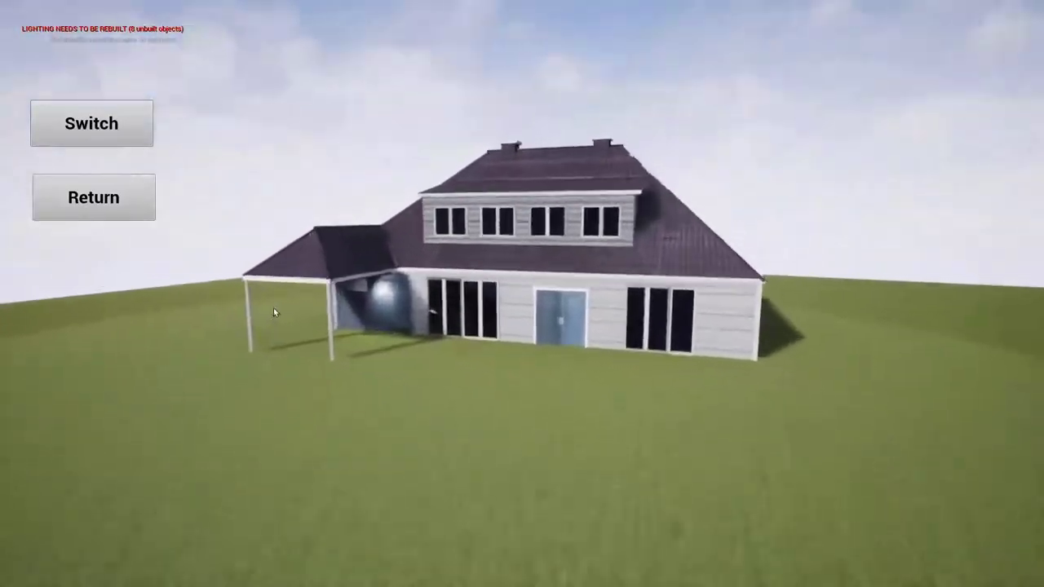
left_click(121, 137)
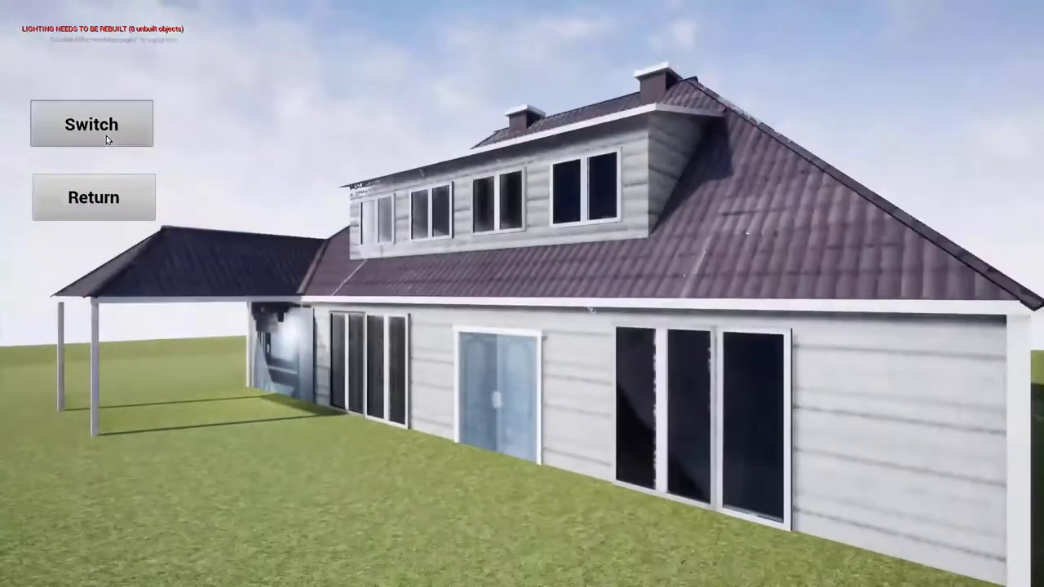
left_click(106, 136)
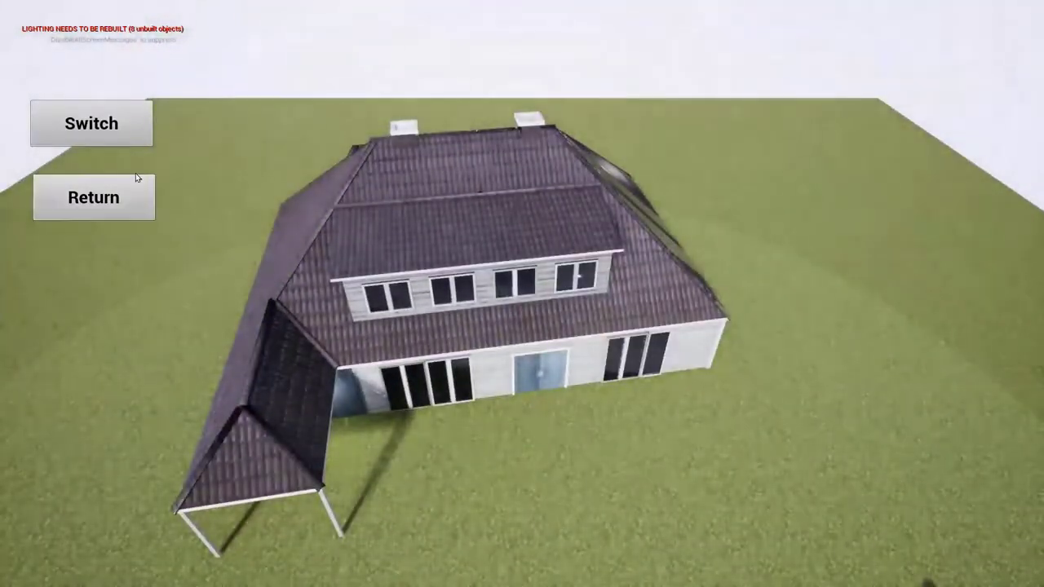